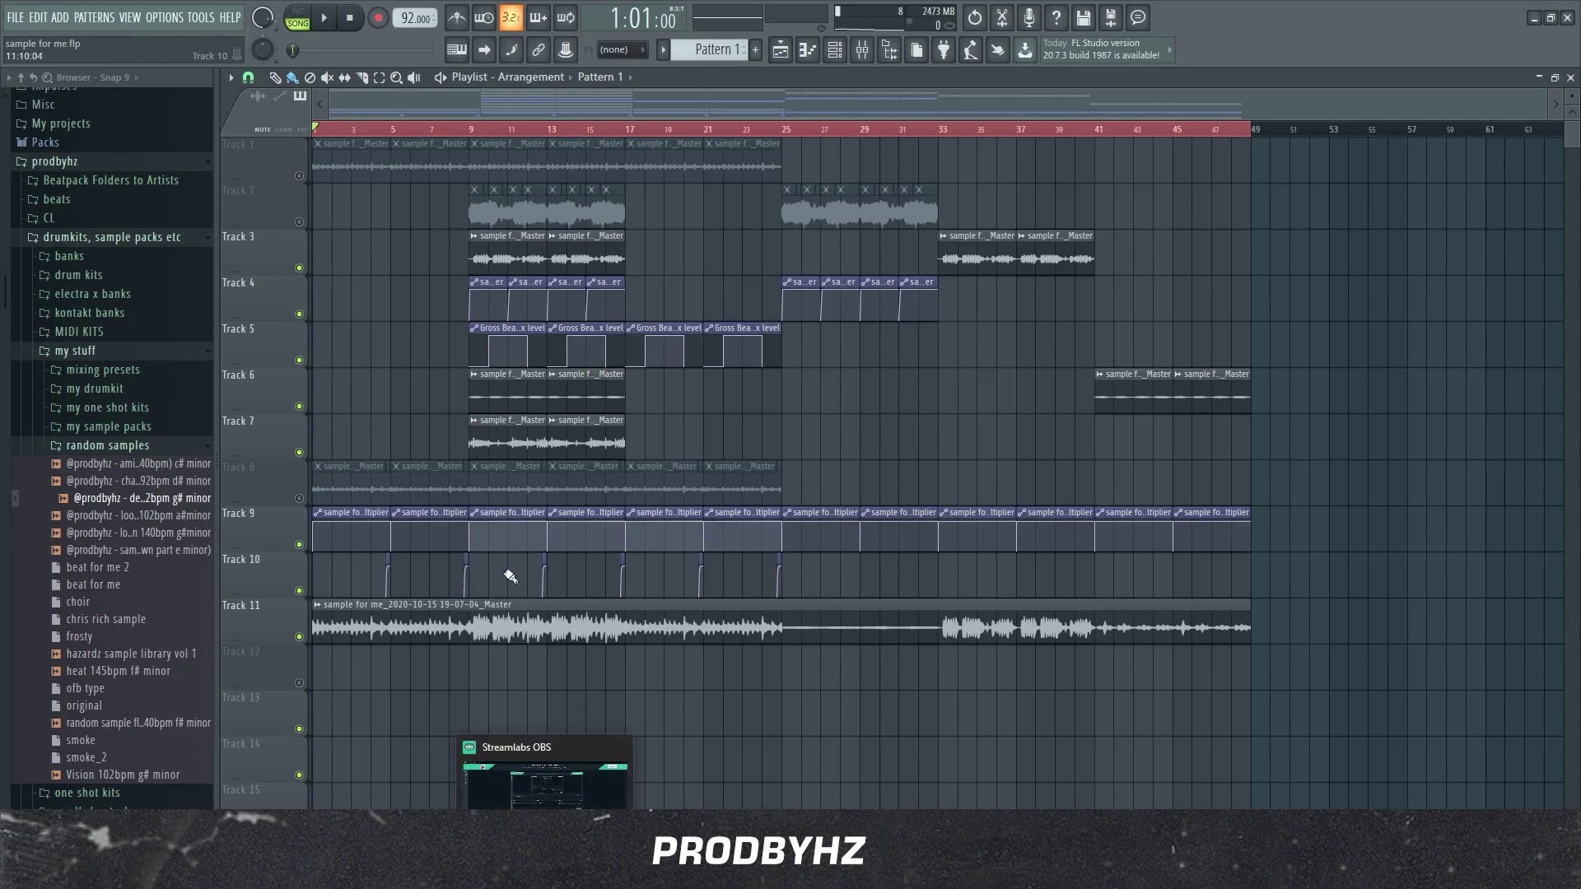
- Mute playlist tracks 7, 6, 5, 4 and 3
left_click(300, 453)
left_click(300, 407)
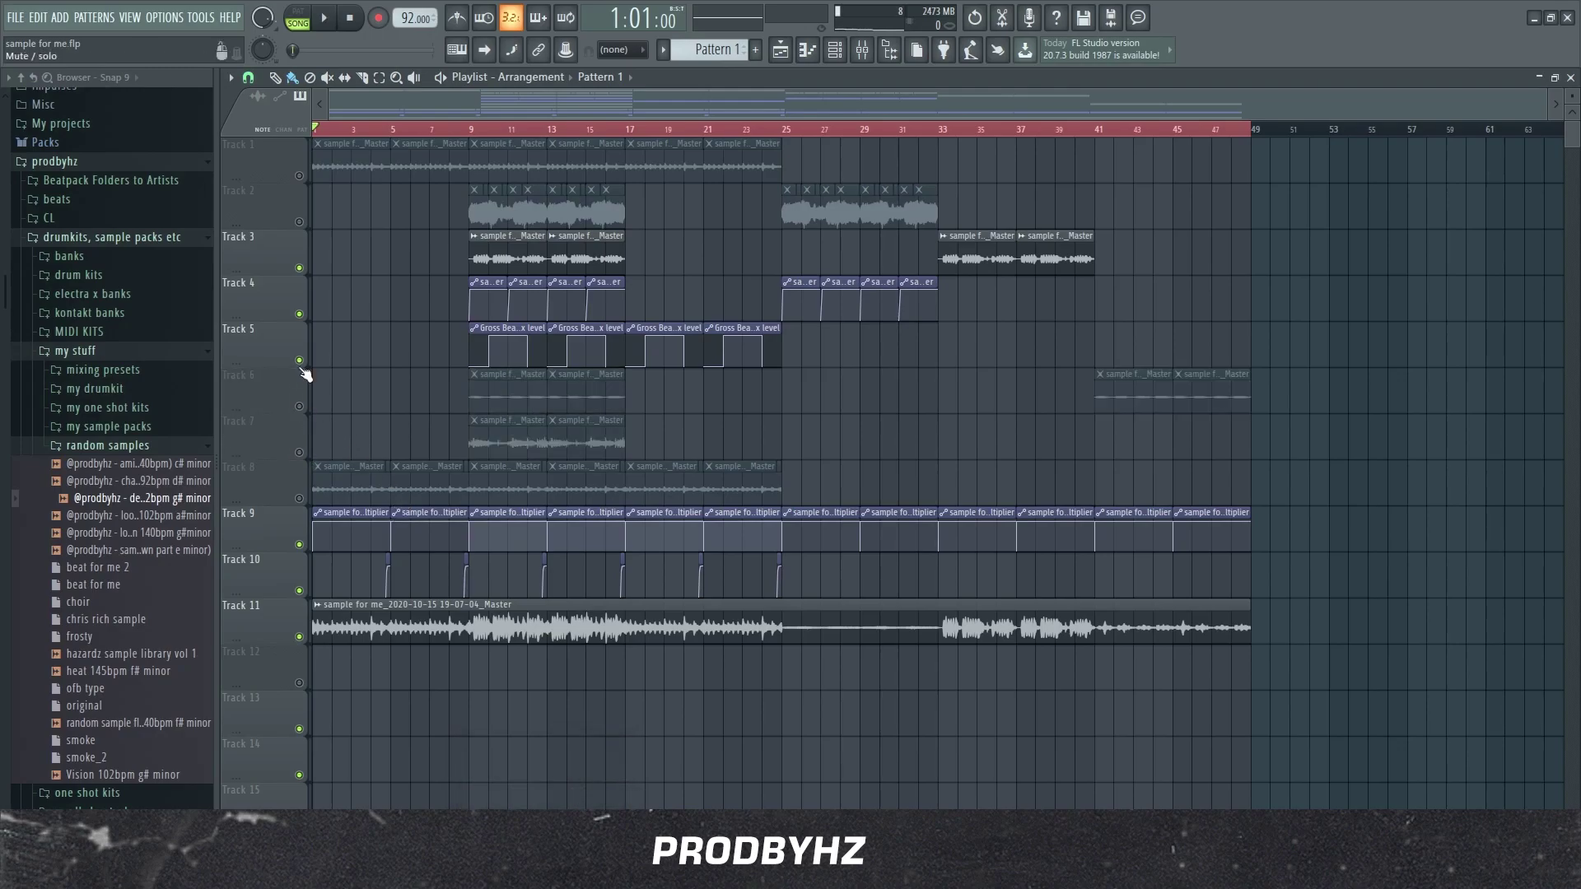
left_click(299, 361)
left_click(300, 314)
left_click(300, 268)
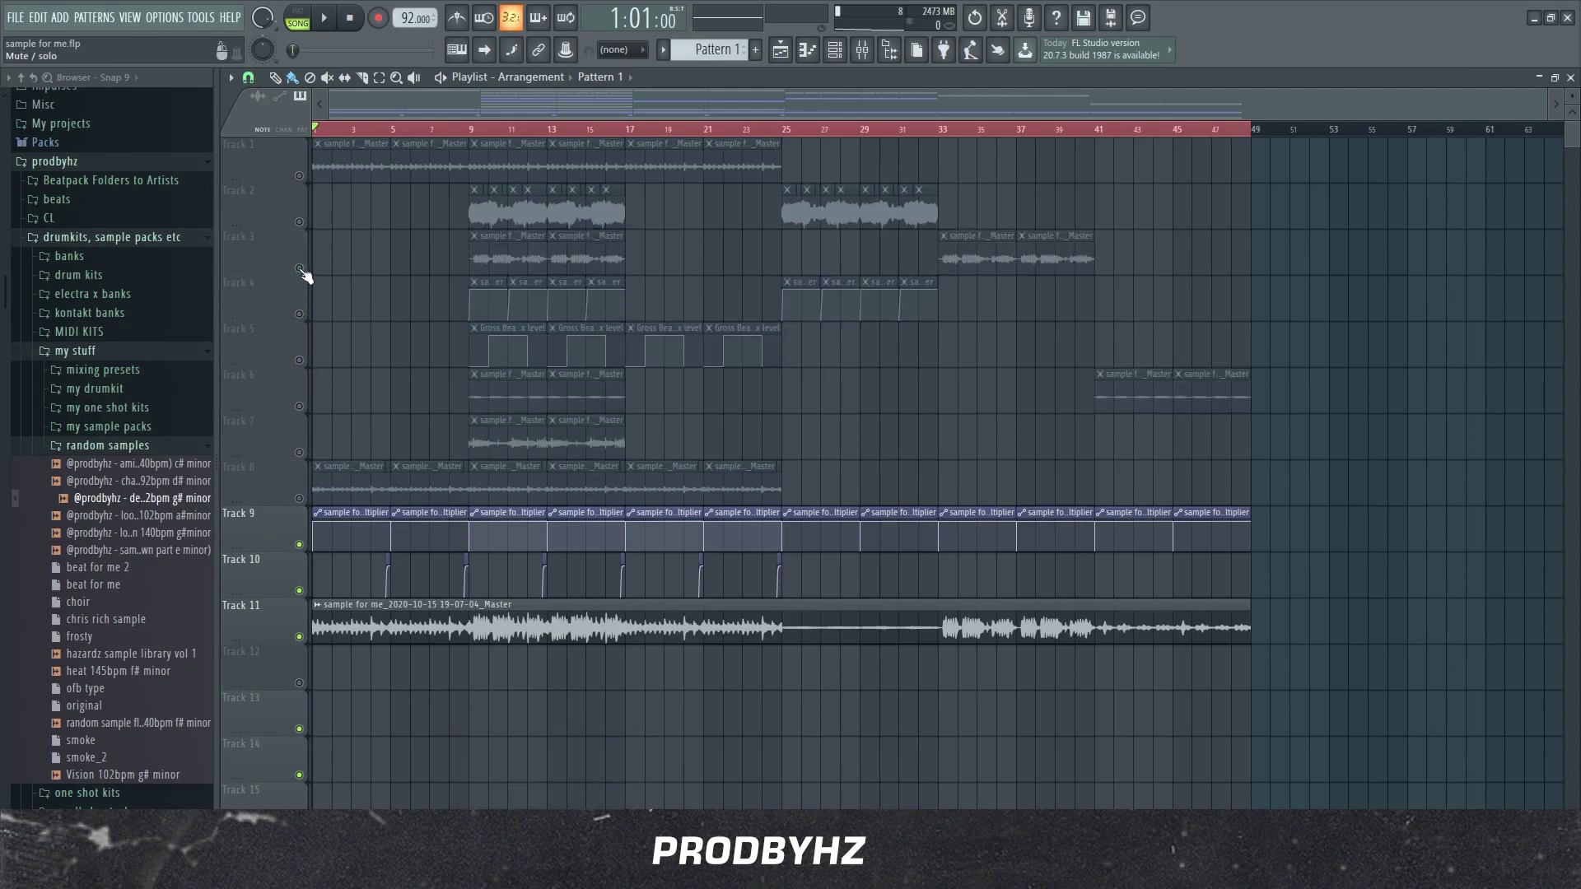
- Play the arrangement with only tracks 9–11 sounding, collapsing the prodbyhz and Envelopes browser folders
key("space")
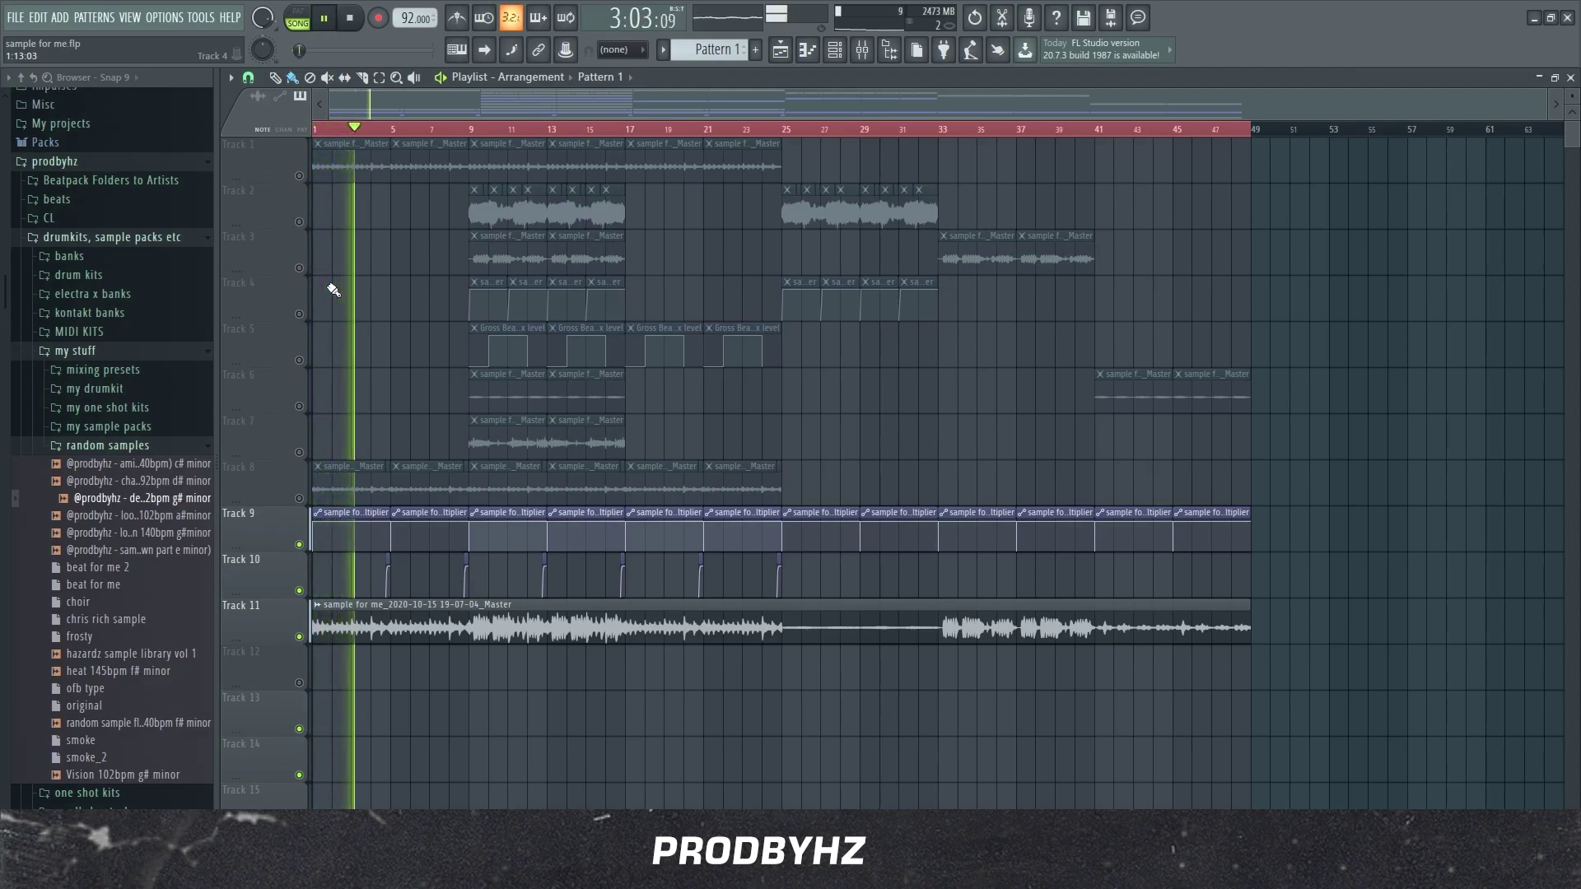
left_click(58, 162)
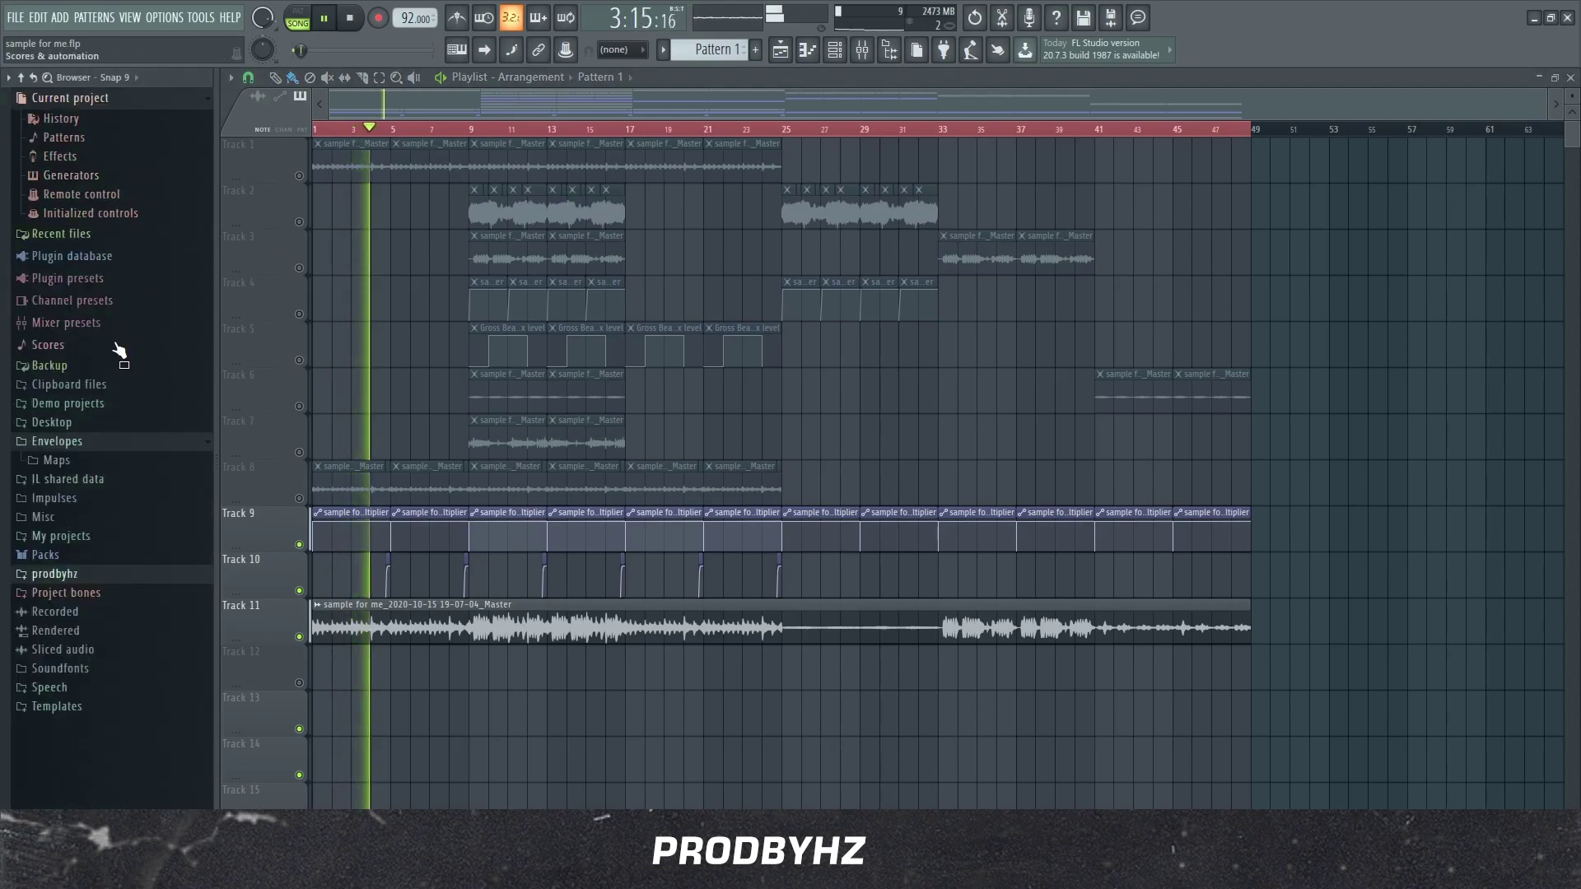
left_click(110, 442)
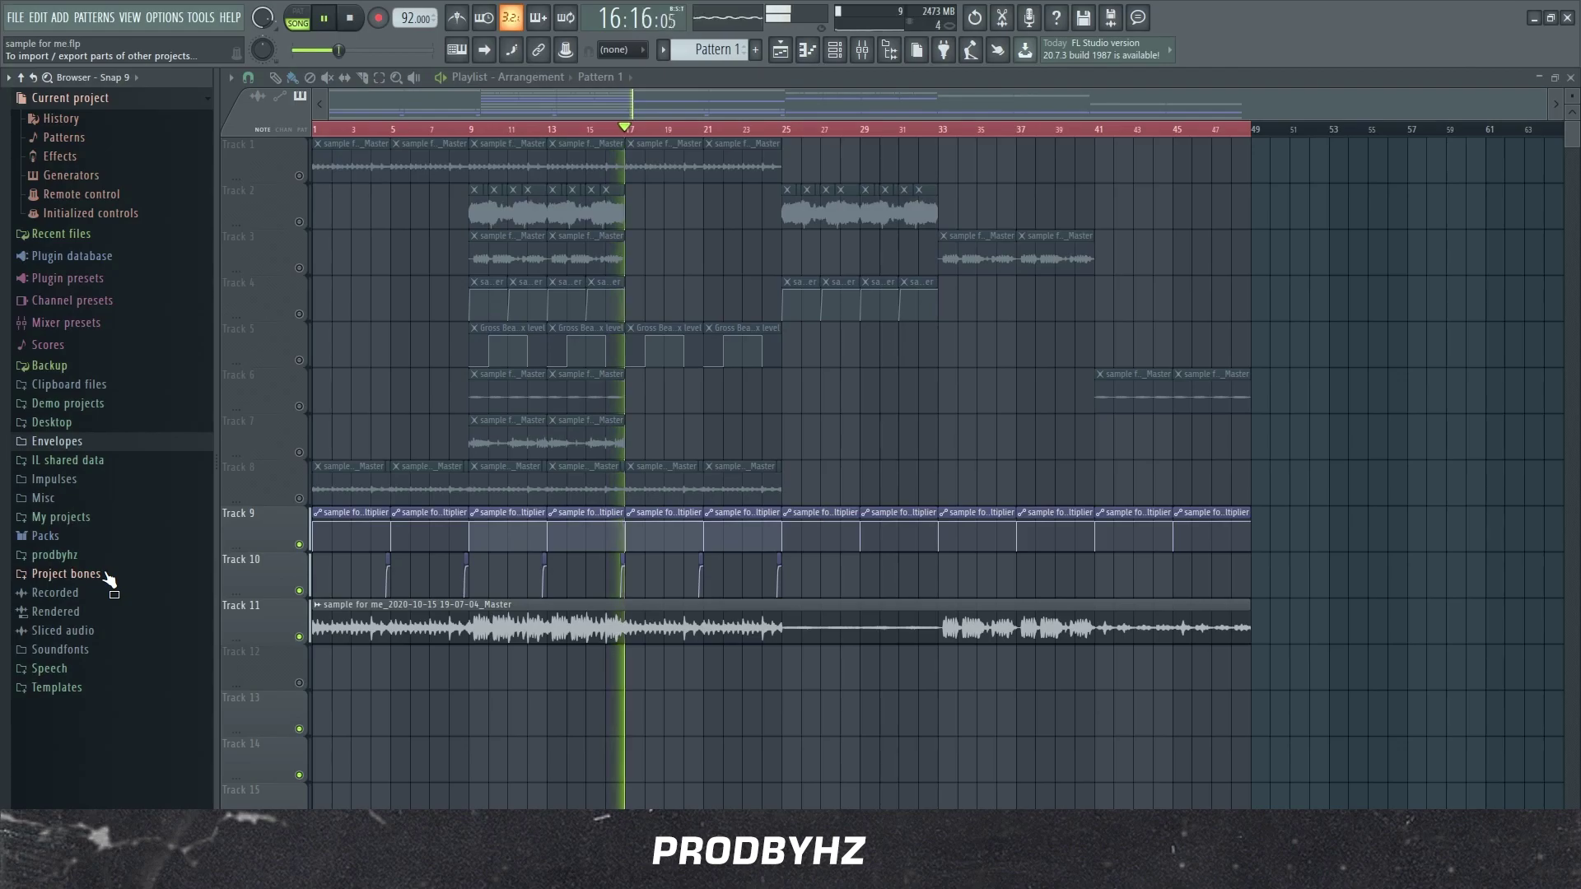
key("space")
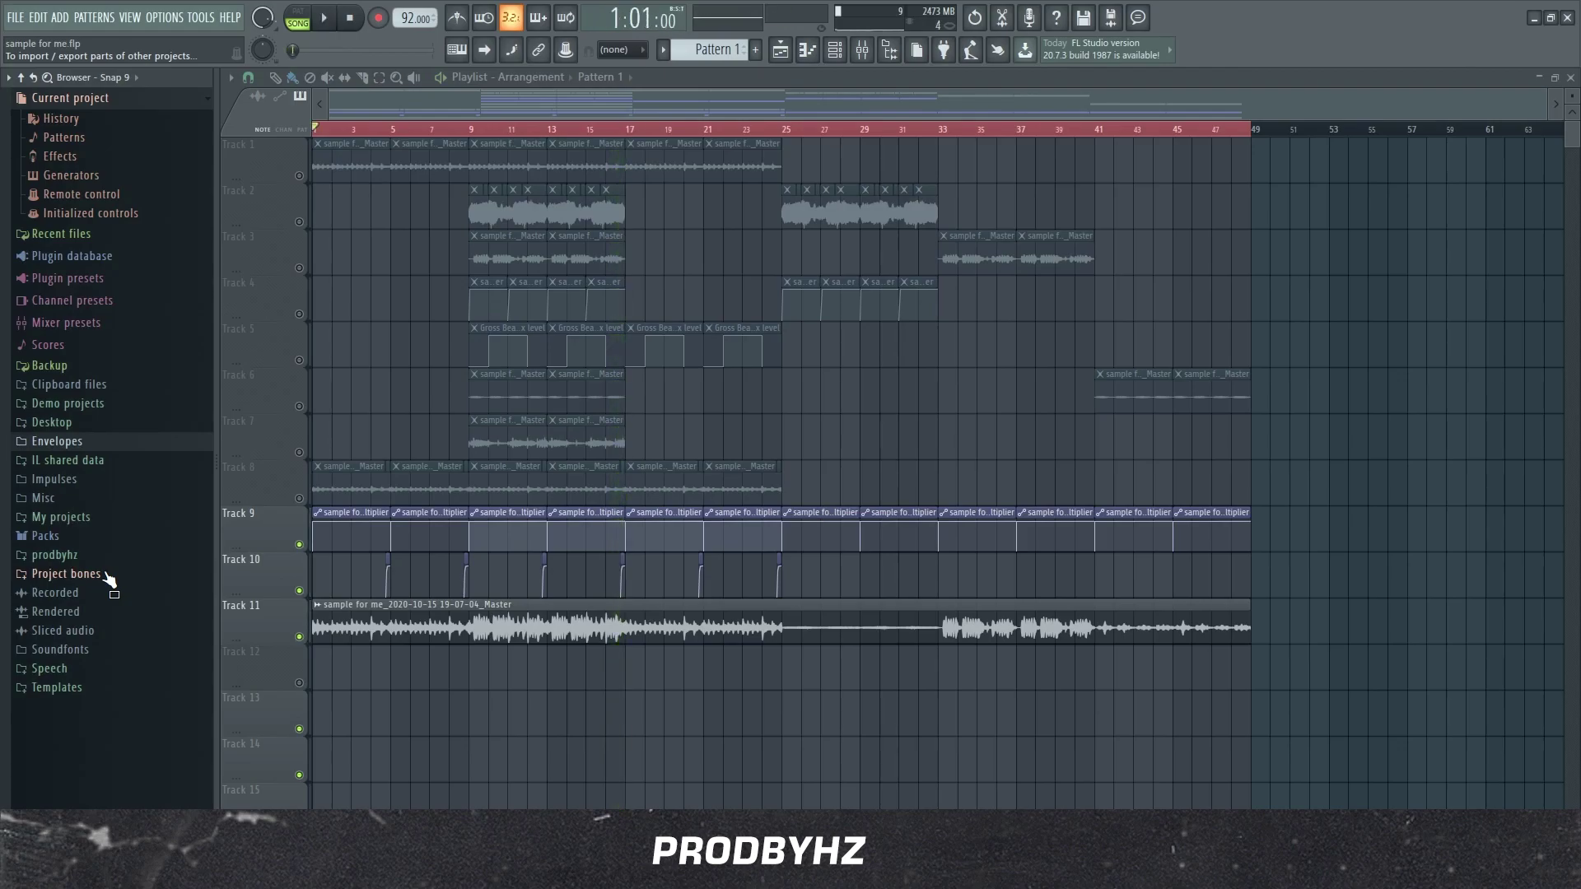
- Unmute all playlist tracks, releasing the Track 9 solo, and show the channel rack
left_click(299, 544, "ctrl")
left_click(845, 54)
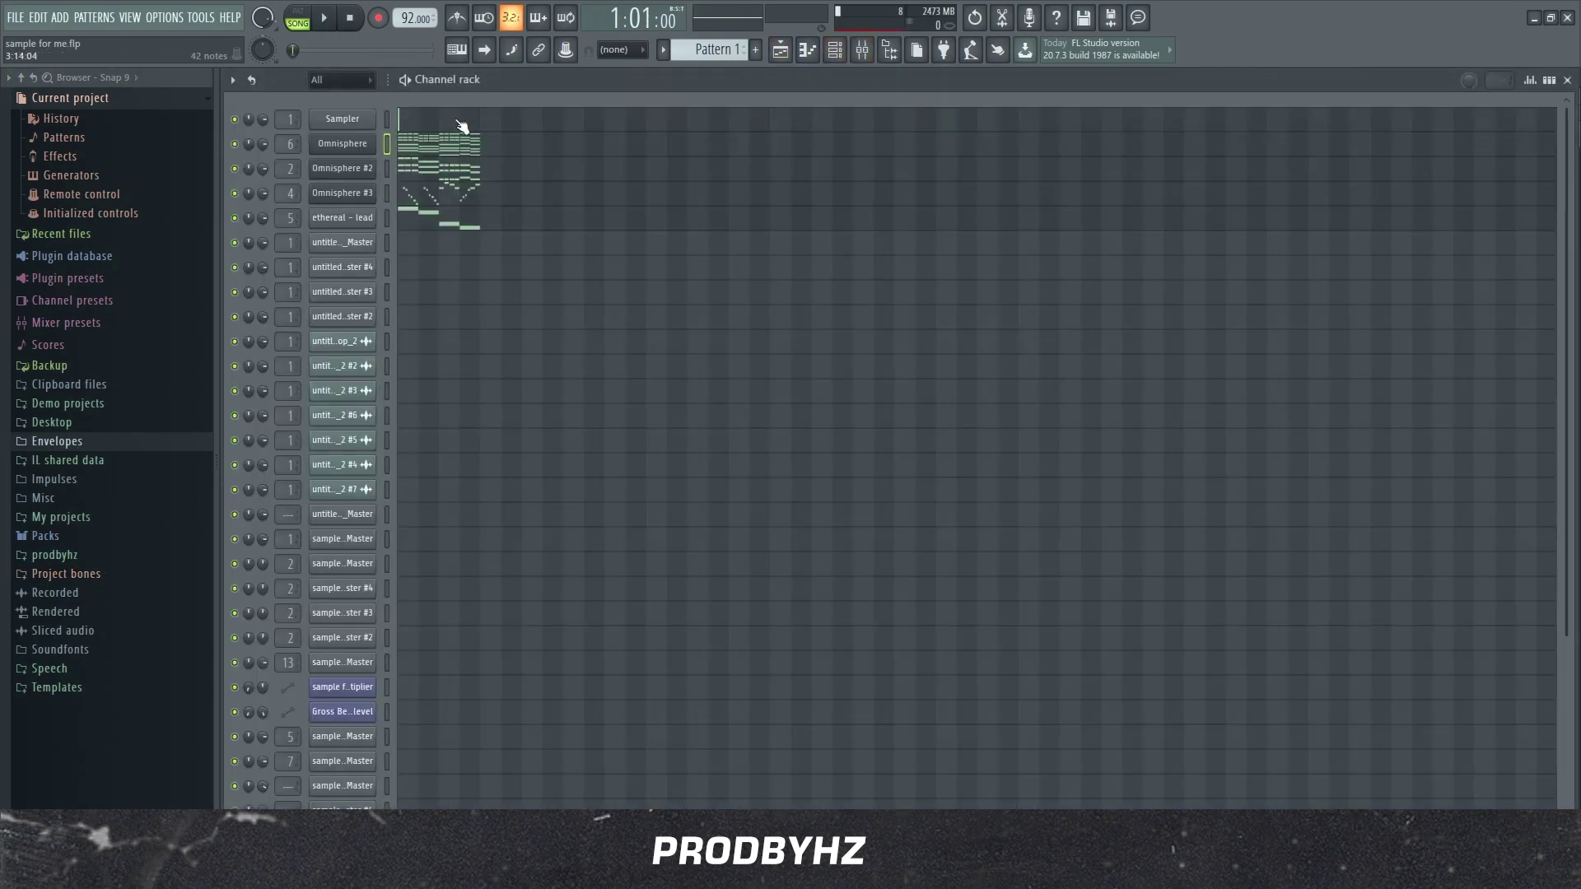
scroll(338, 716, "down", 1)
scroll(335, 691, "up", 1)
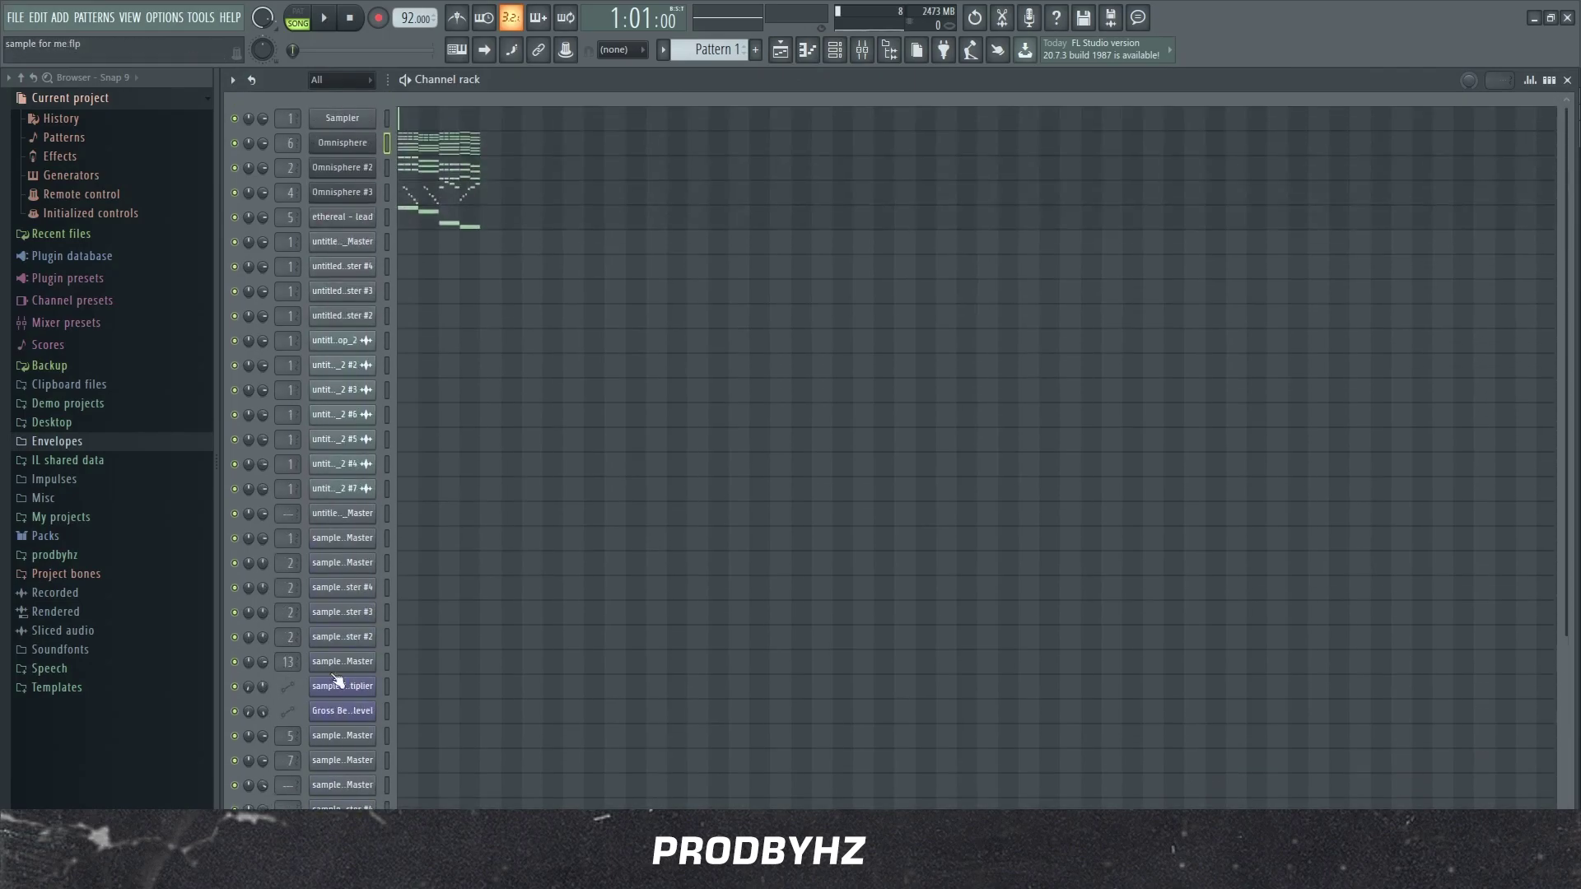
- Open Omnisphere to check its KEYS - Liquid Vox patch, then close the plugin
left_click(363, 168)
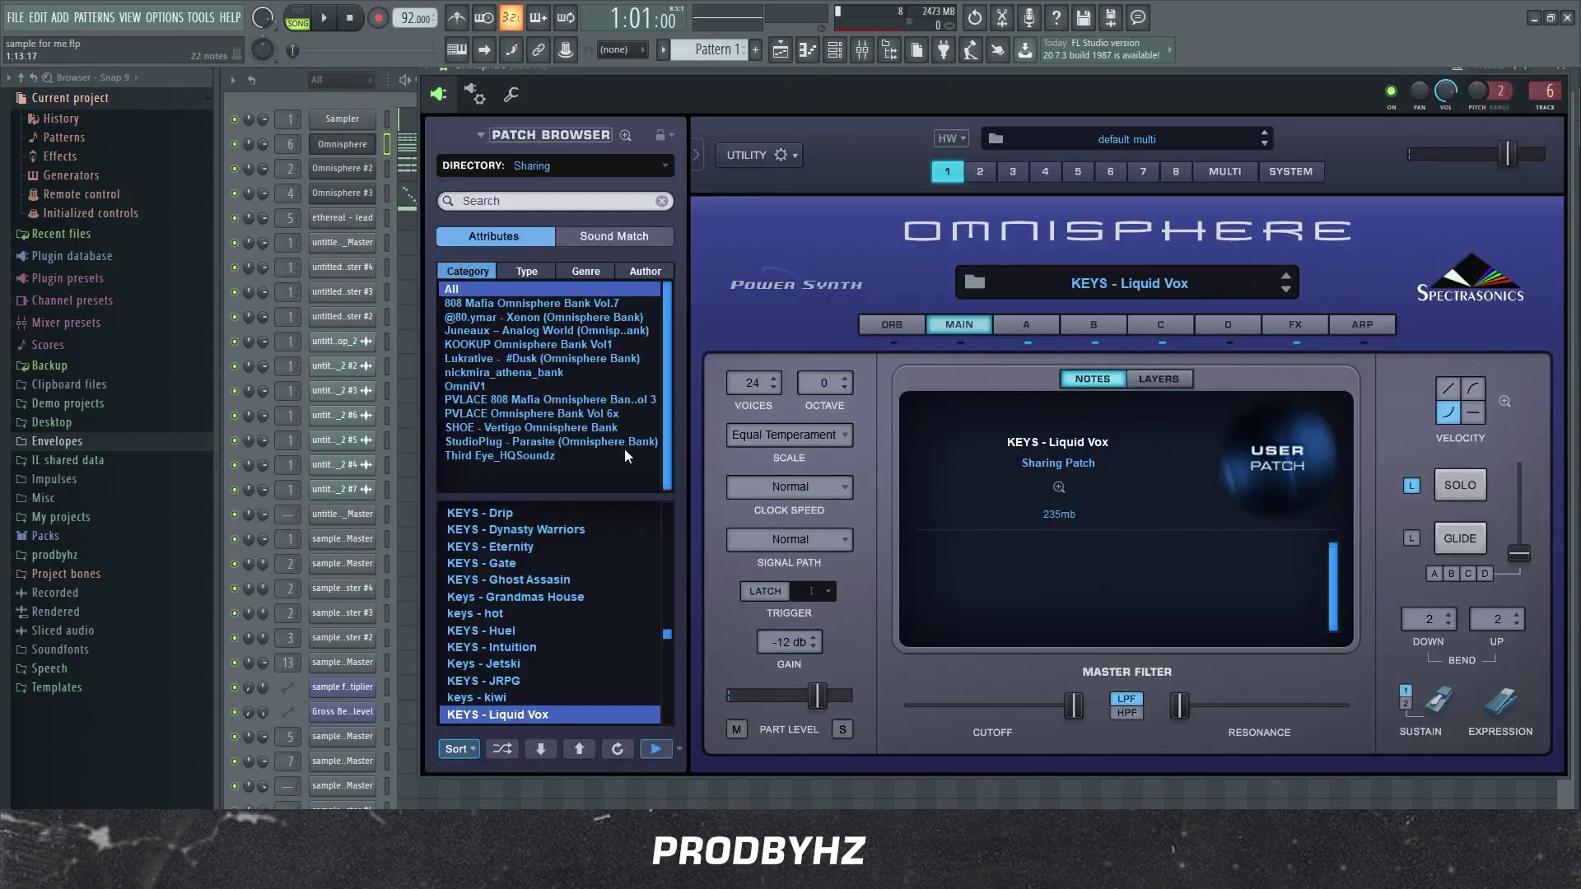
scroll(570, 604, "down", 1)
scroll(619, 601, "up", 1)
scroll(532, 668, "down", 1)
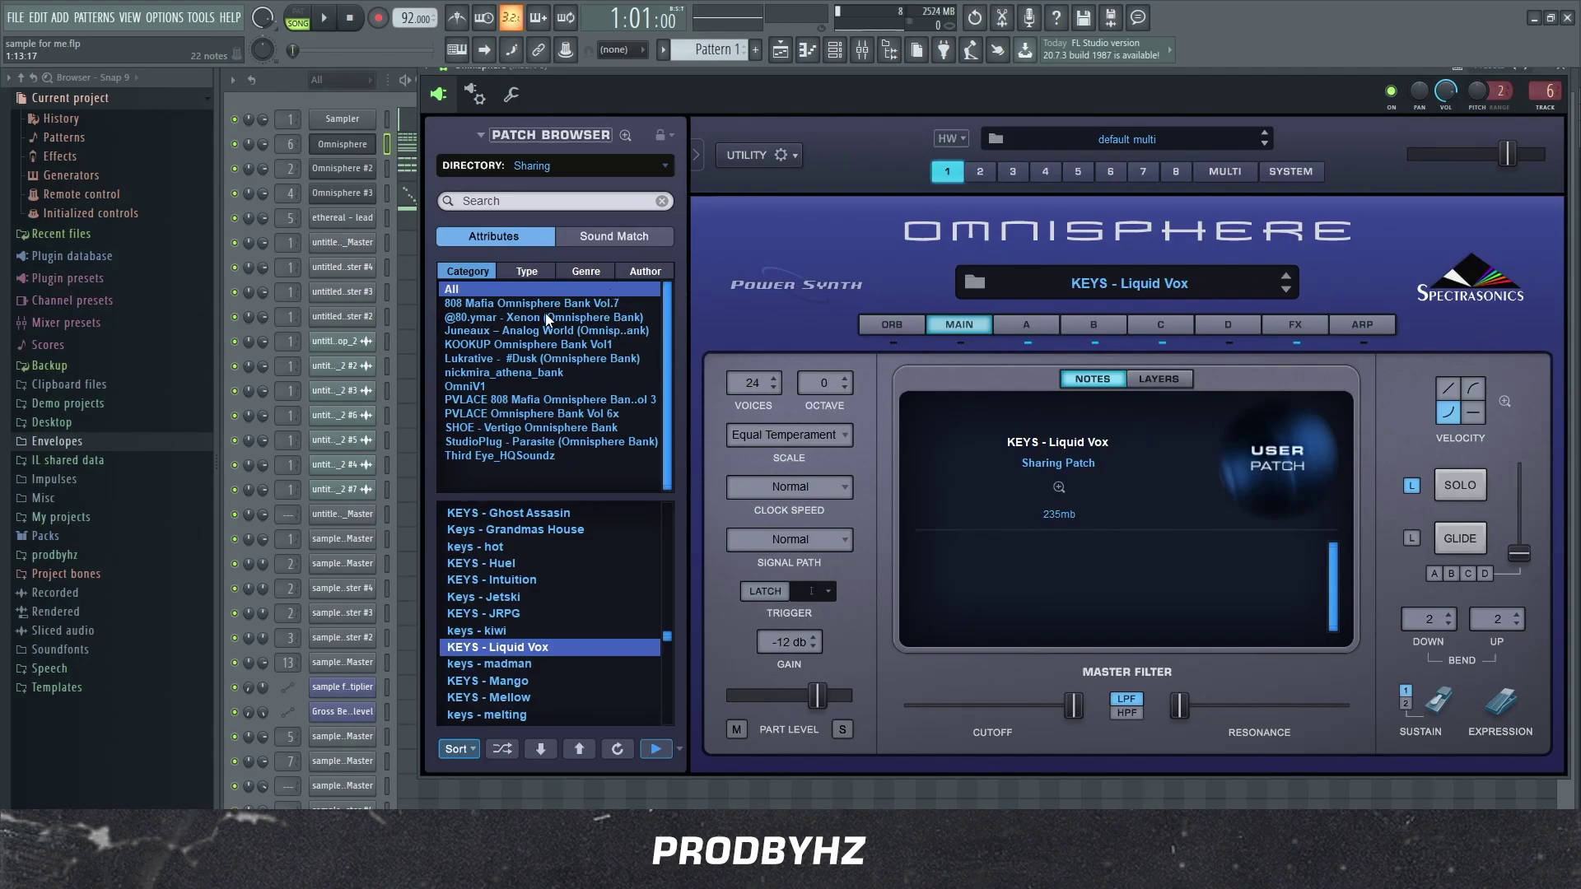
left_click(1563, 67)
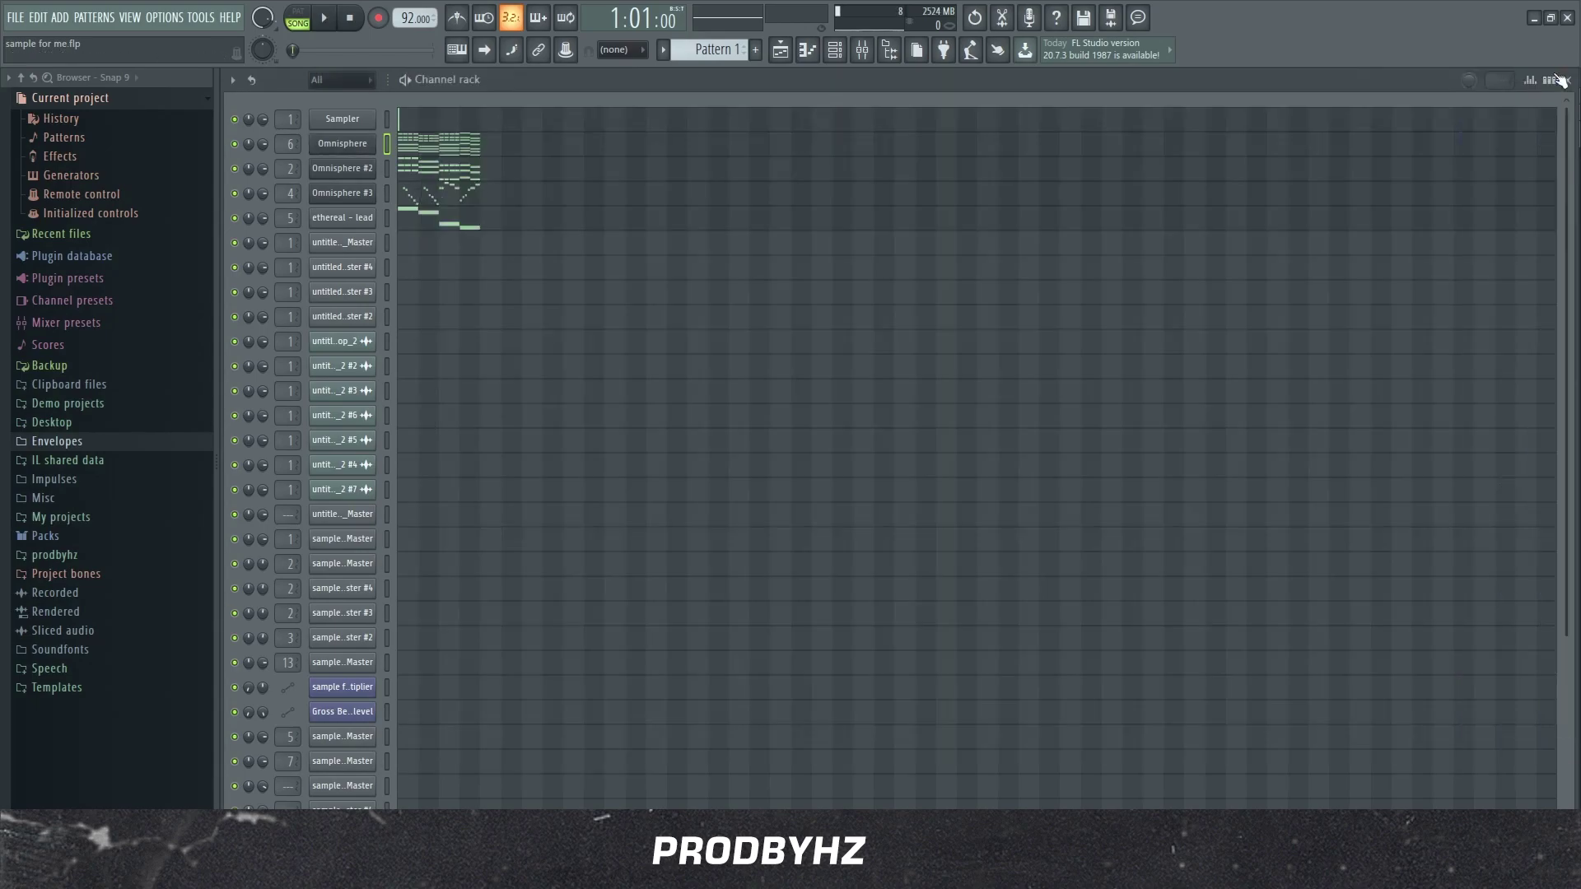
- Glance at the Mixer and Omnisphere's piano roll, then return to the channel rack
left_click(863, 52)
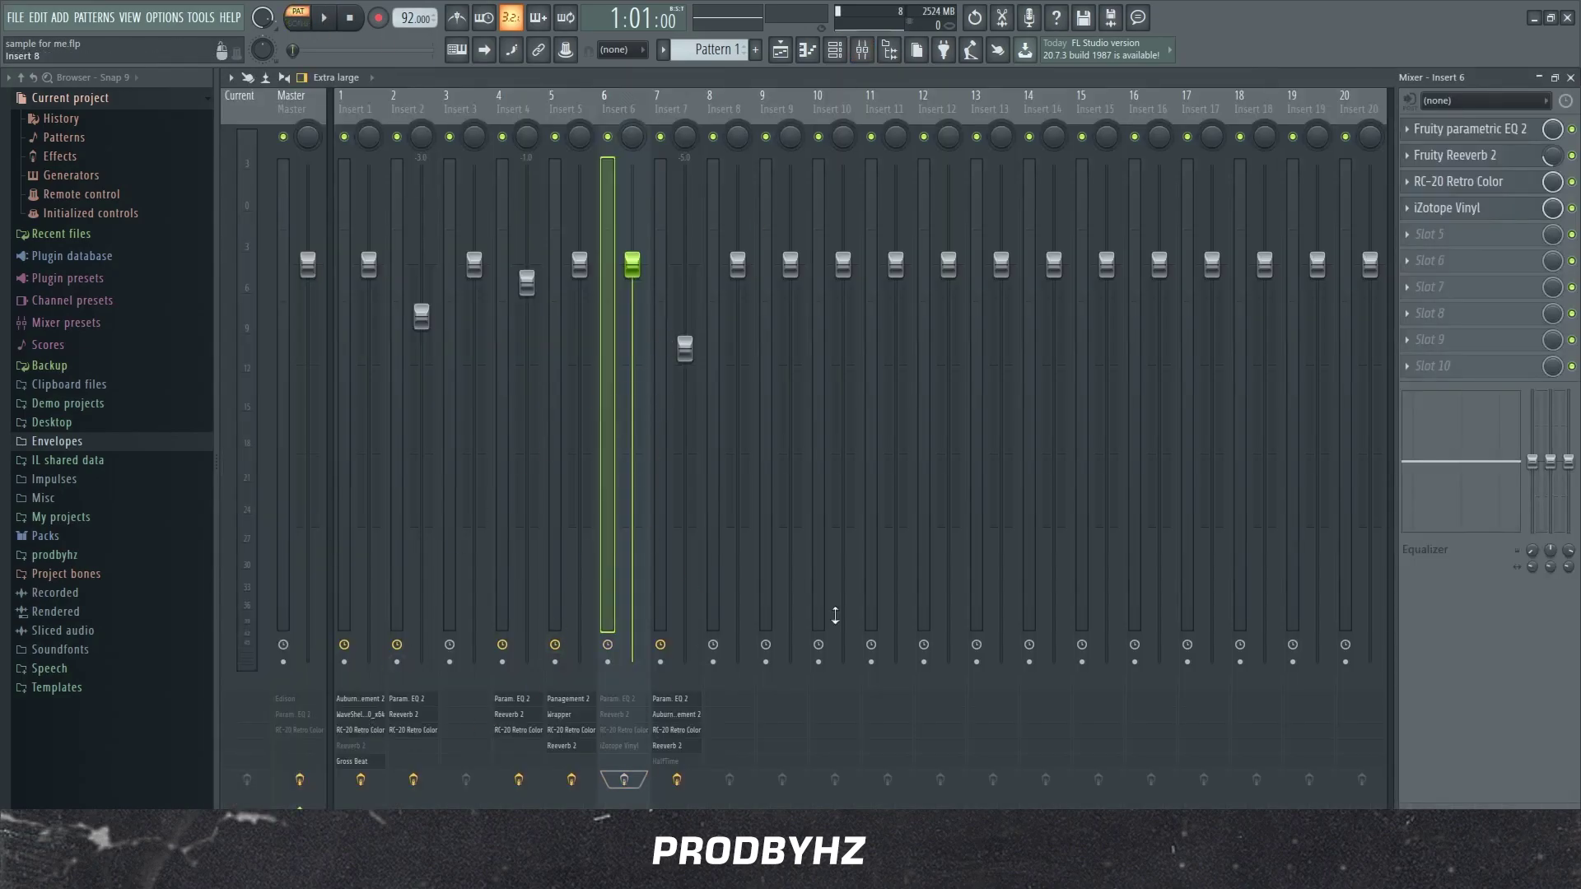
left_click(1571, 79)
left_click(447, 148)
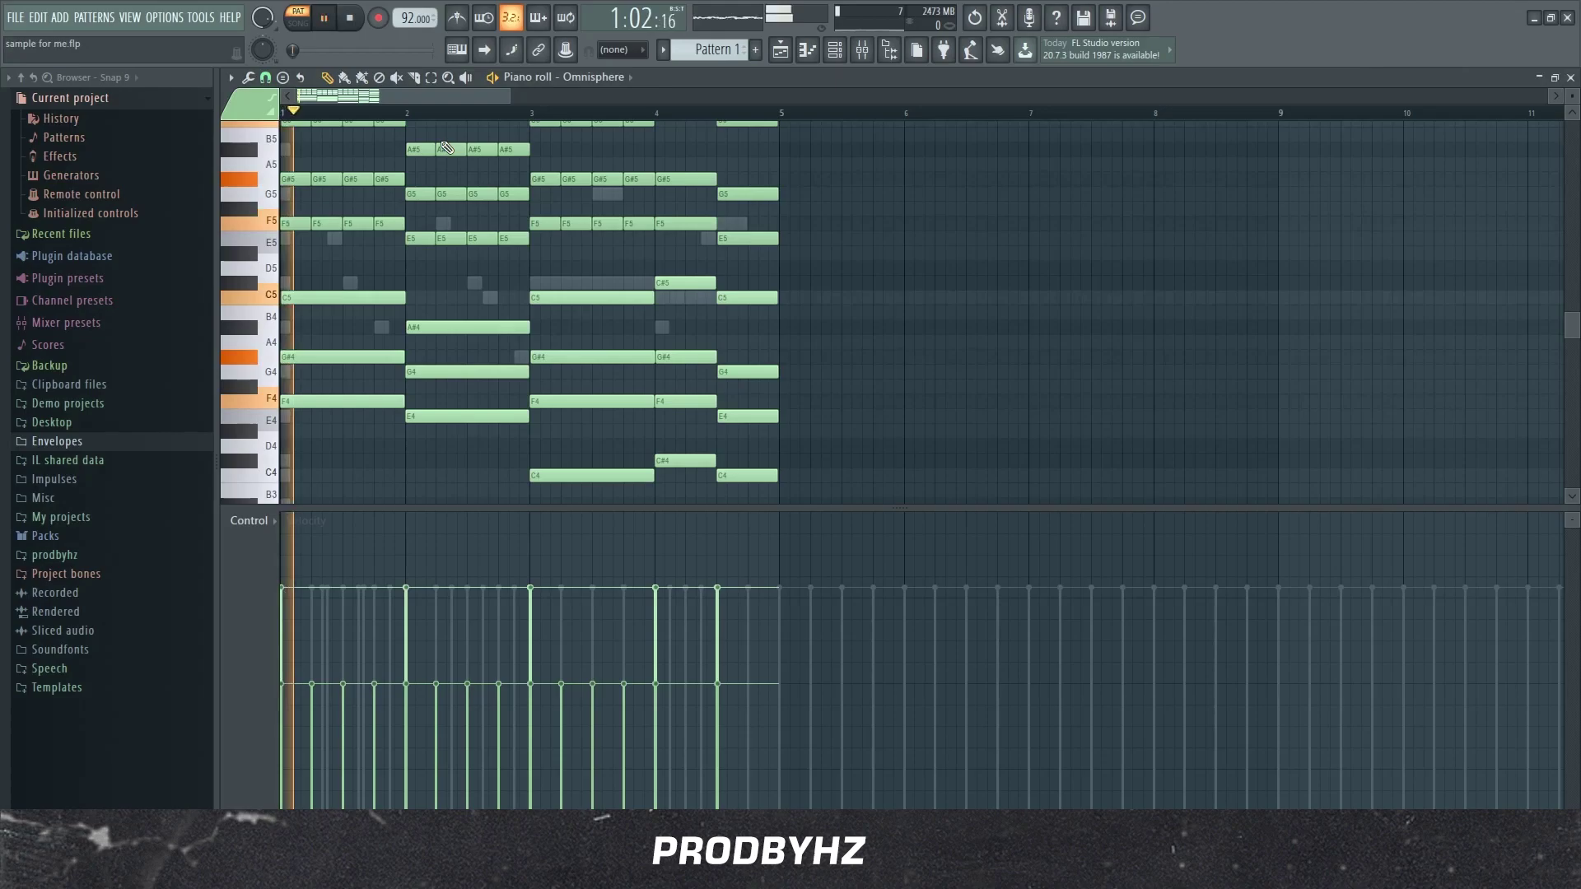
left_click(834, 55)
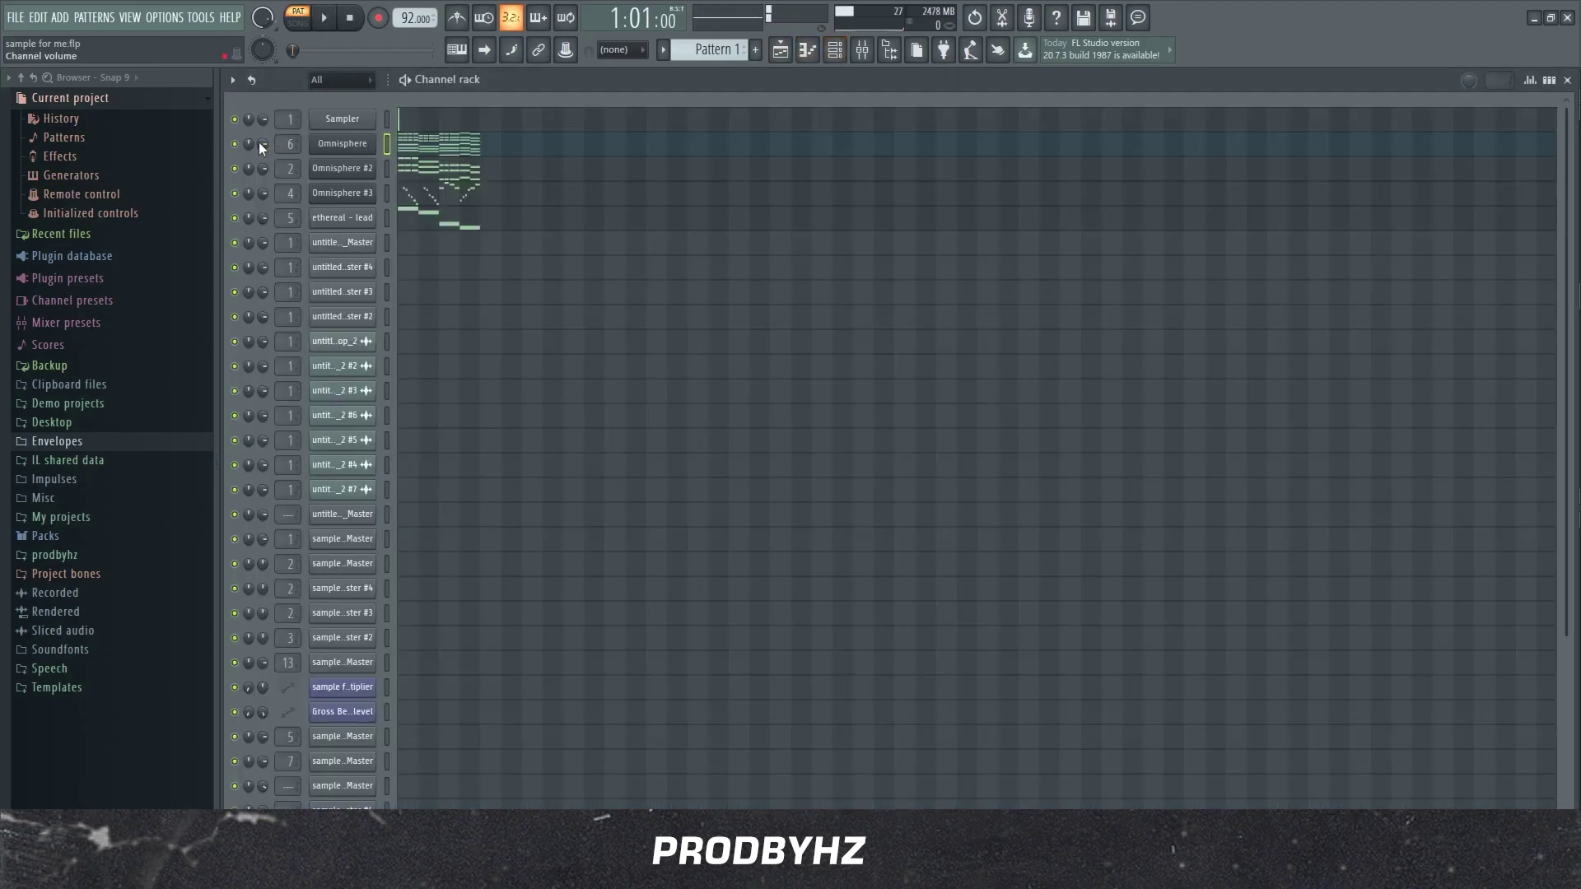
- Solo the Omnisphere channel and play its chords with the piano roll open
right_click(240, 150)
right_click(234, 144)
key("space")
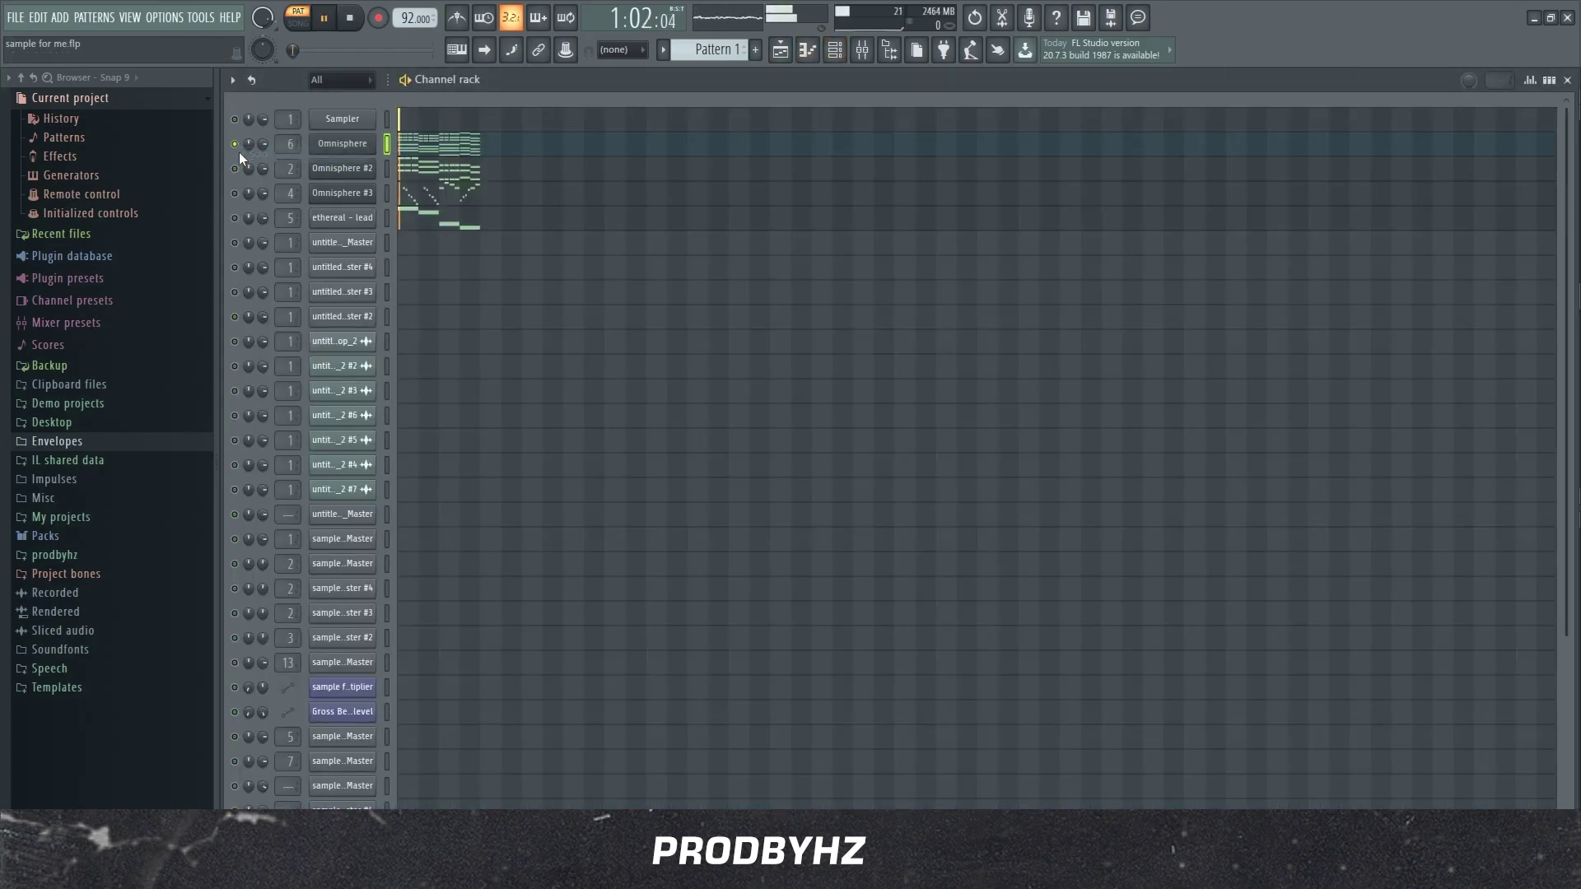
left_click(428, 144)
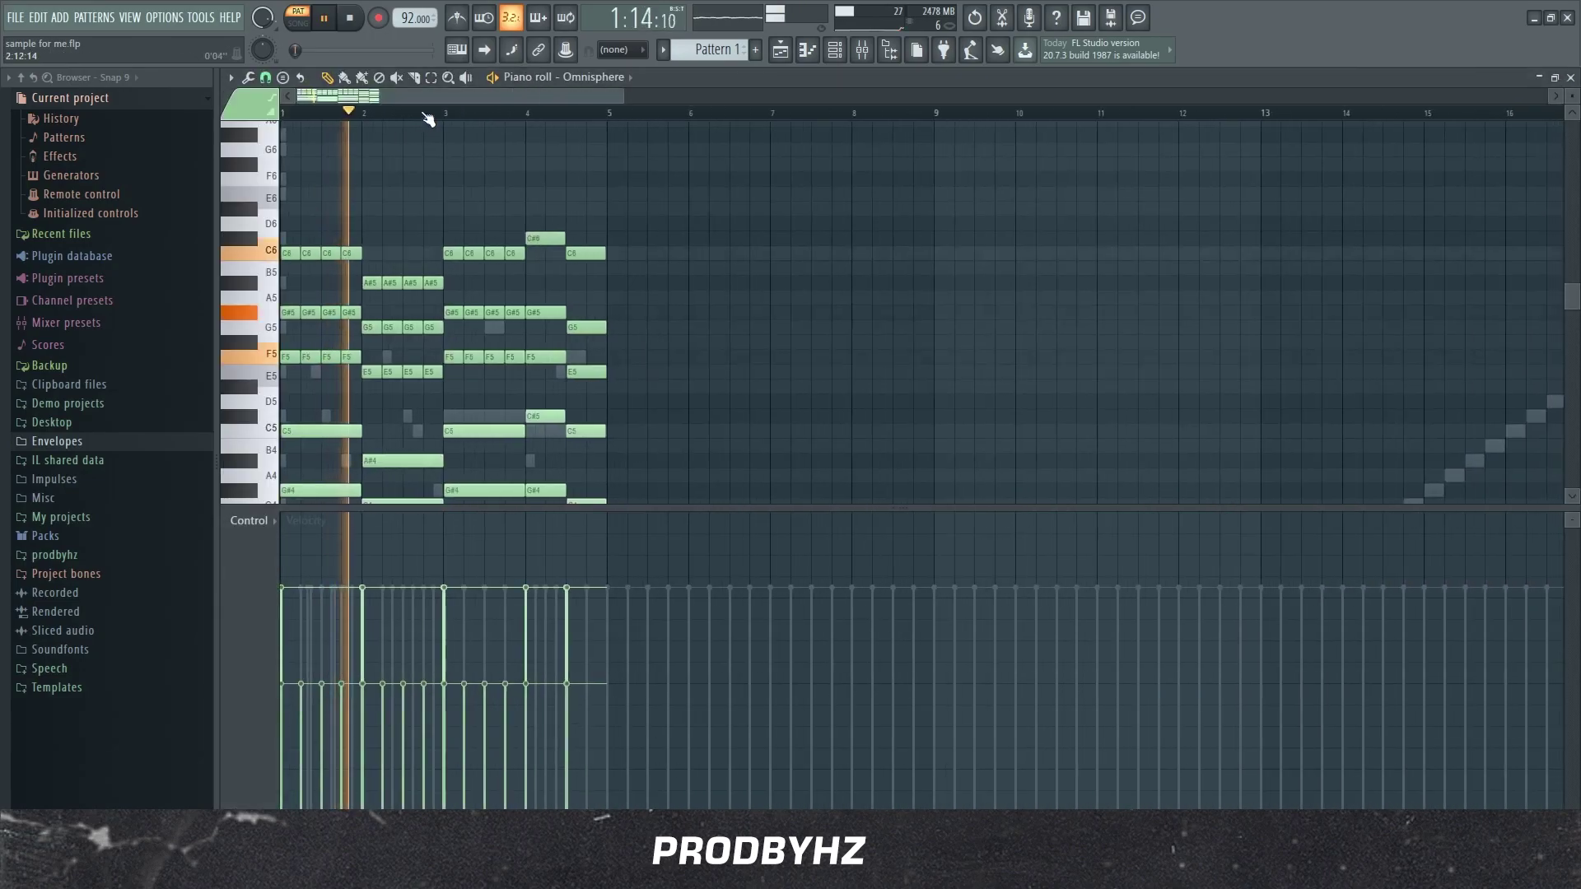
scroll(449, 164, "down", 5)
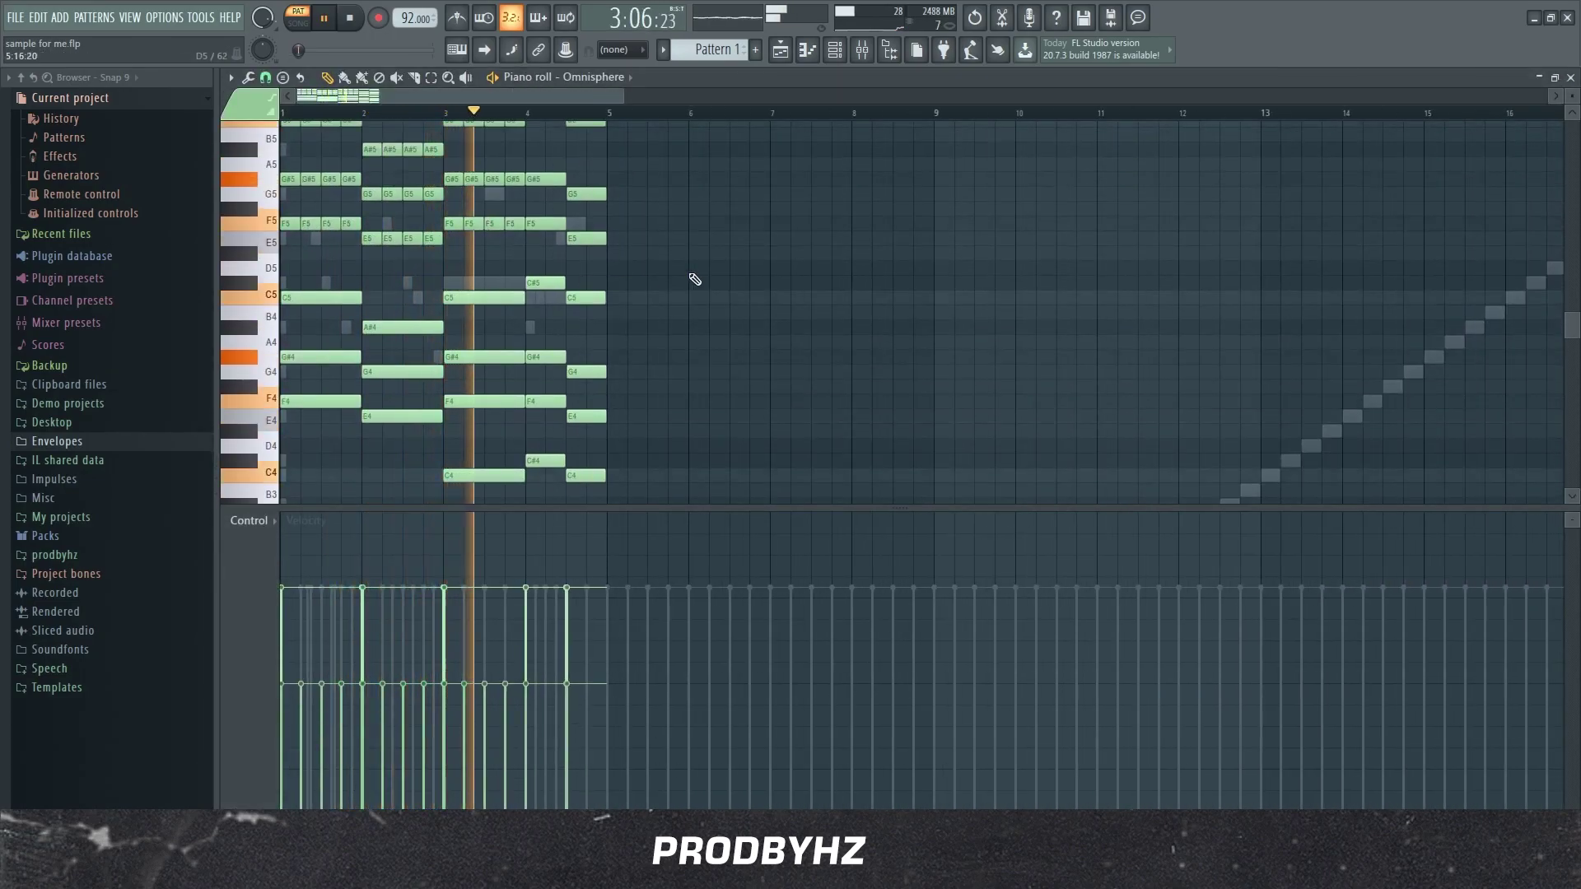
scroll(693, 279, "up", 5)
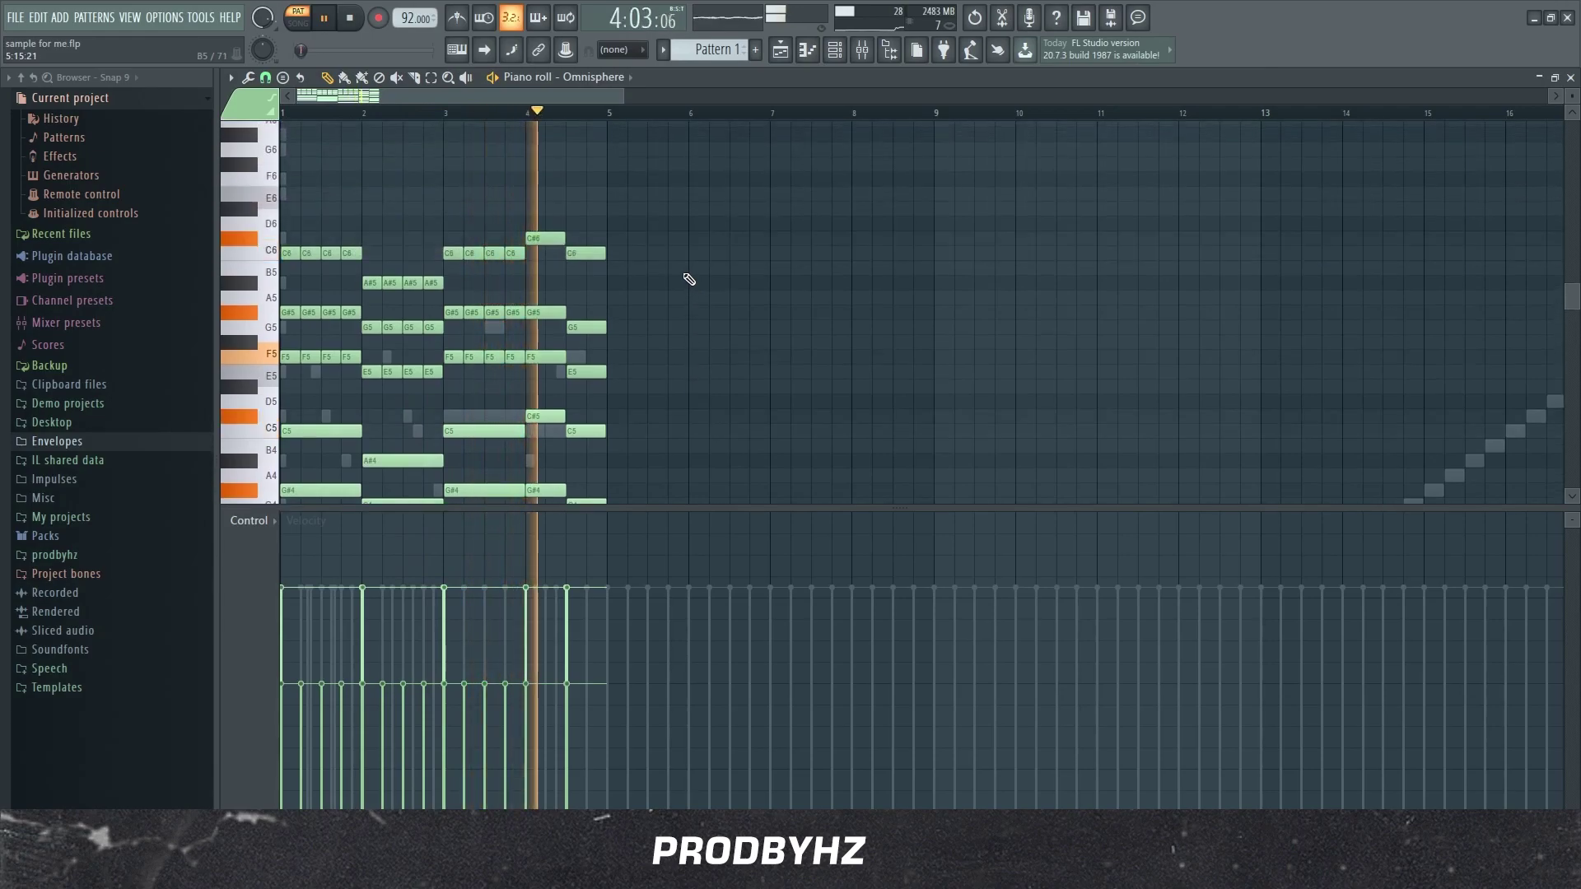
key("space")
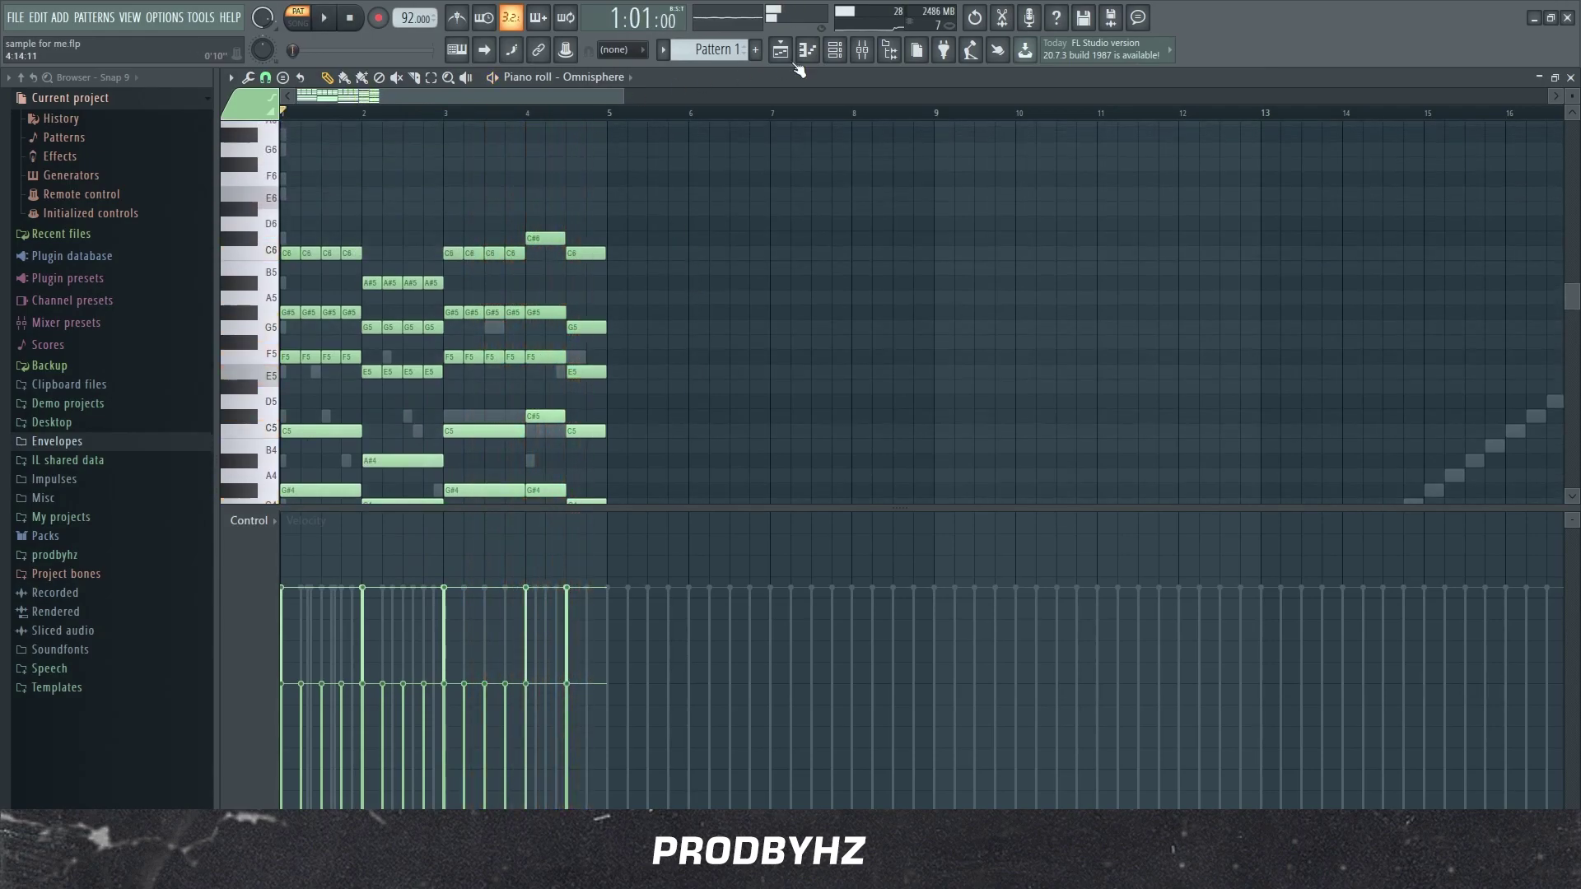
left_click(862, 51)
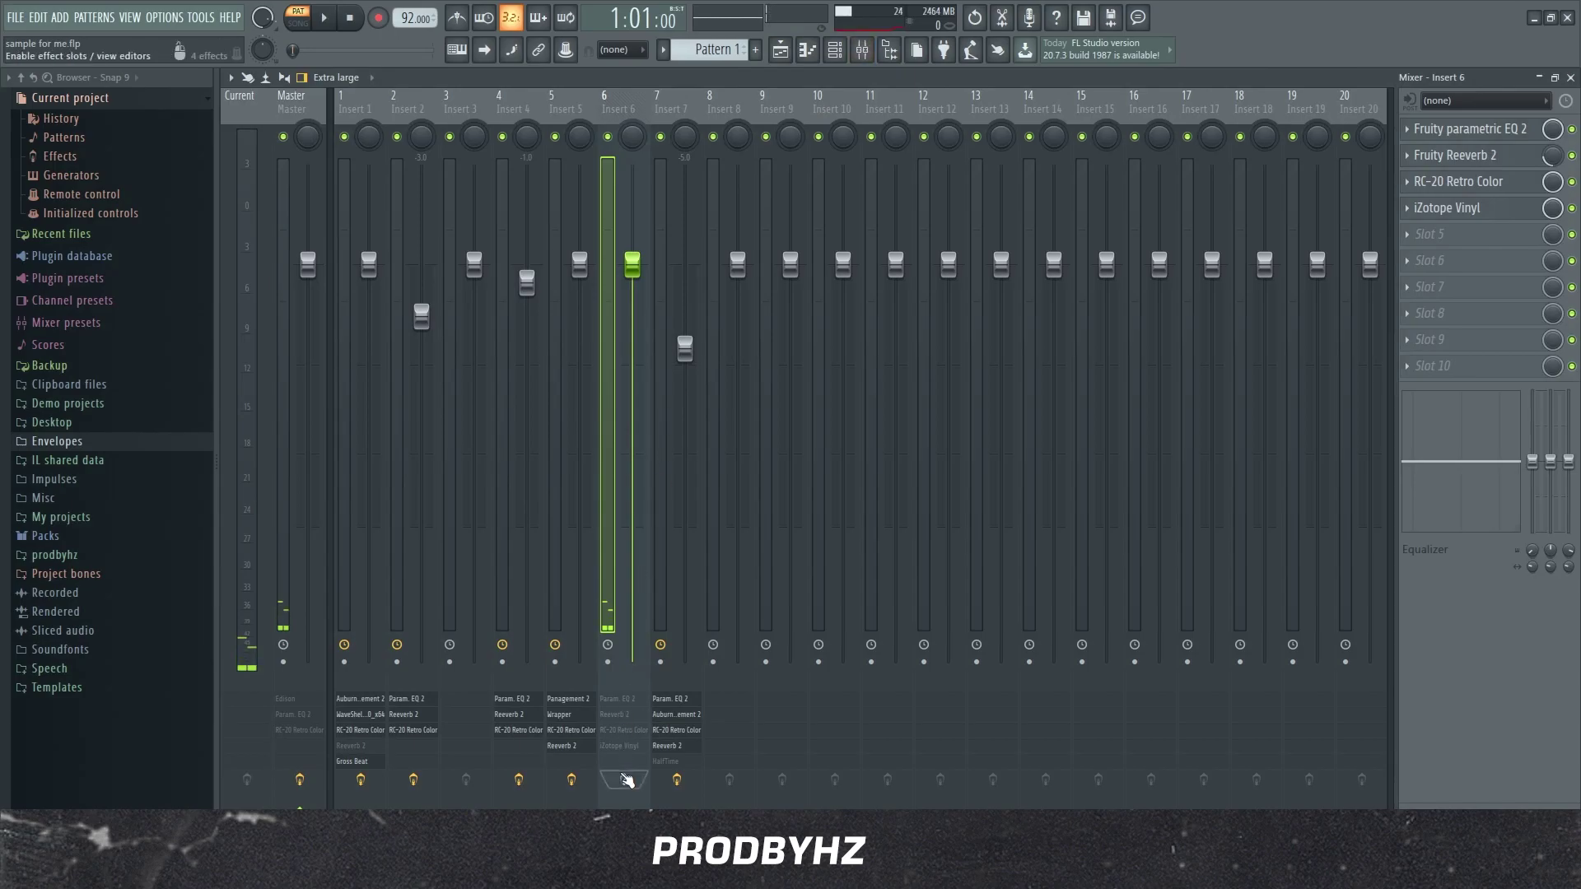
left_click(1503, 132)
left_click(1504, 132)
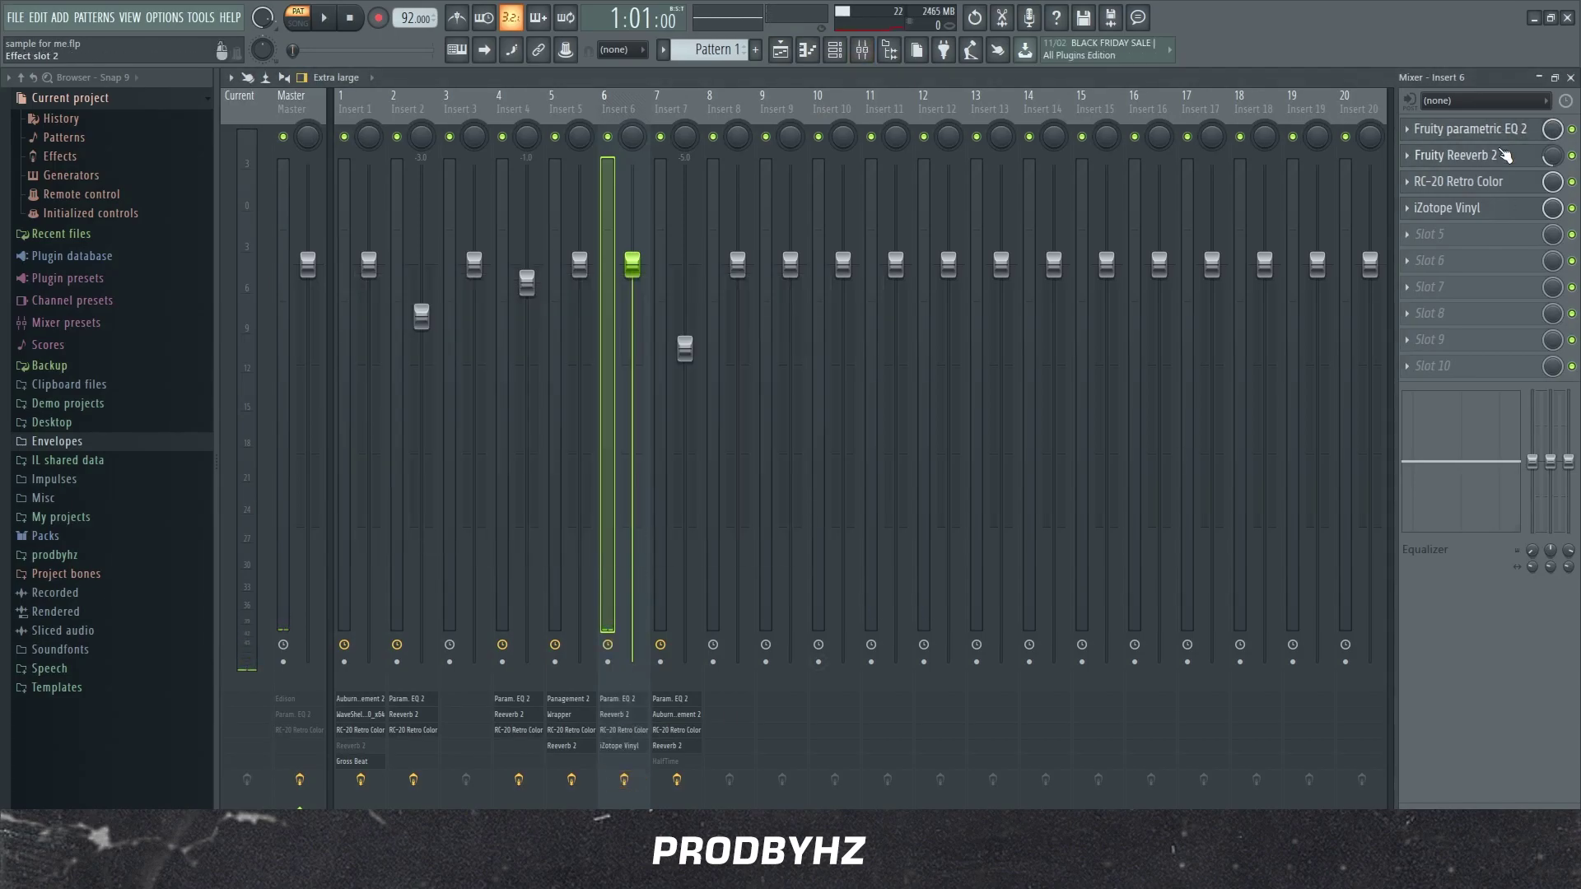
left_click(1503, 156)
left_click(1503, 156)
left_click(1503, 183)
left_click(1504, 183)
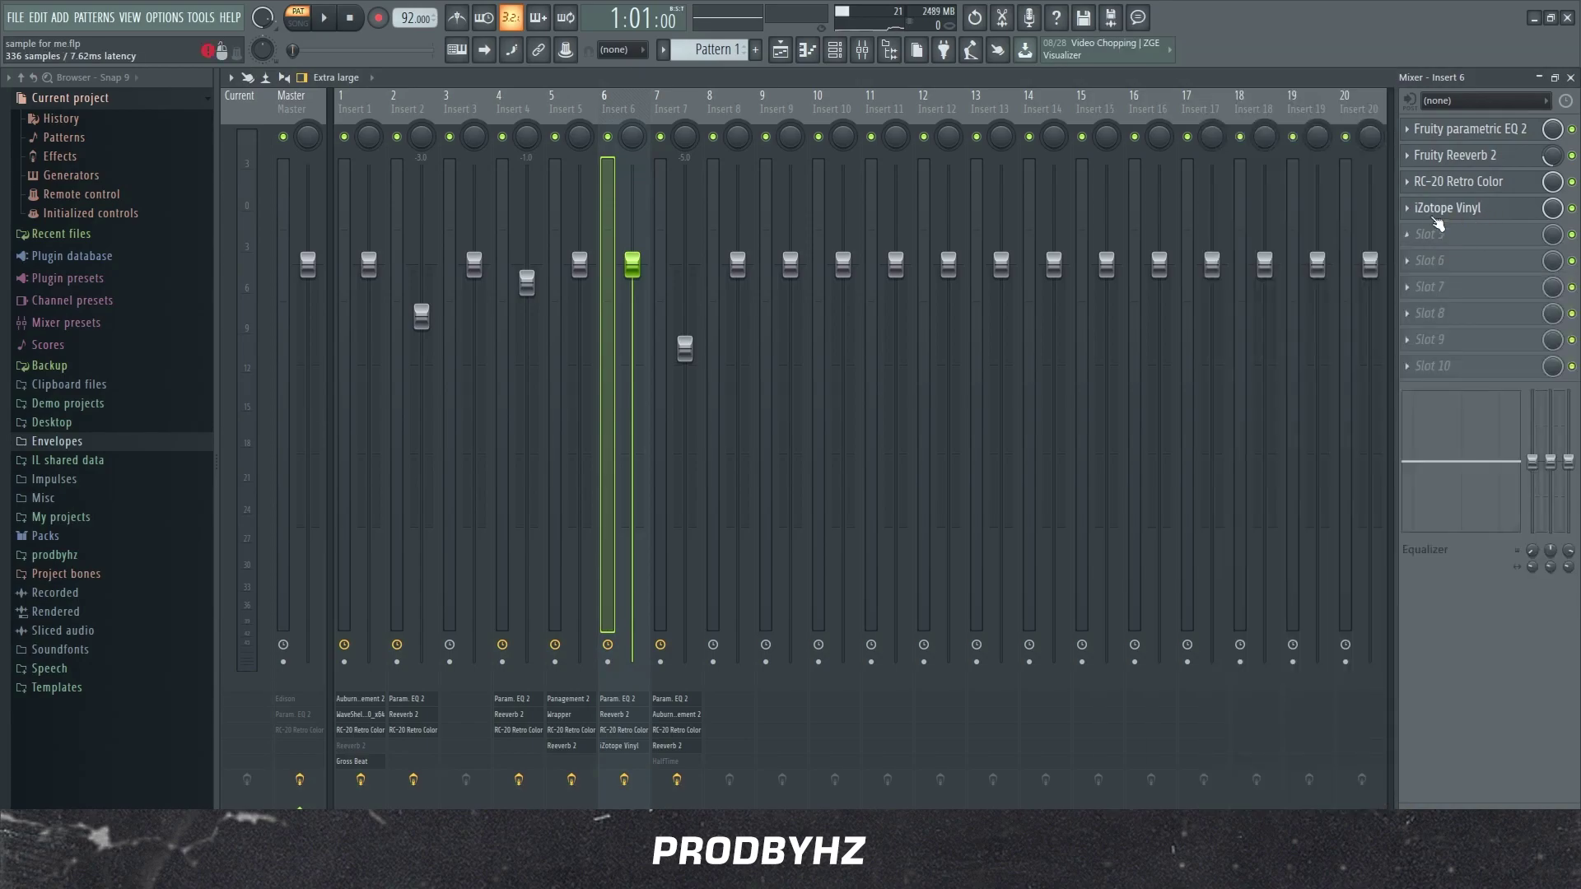
left_click(1469, 209)
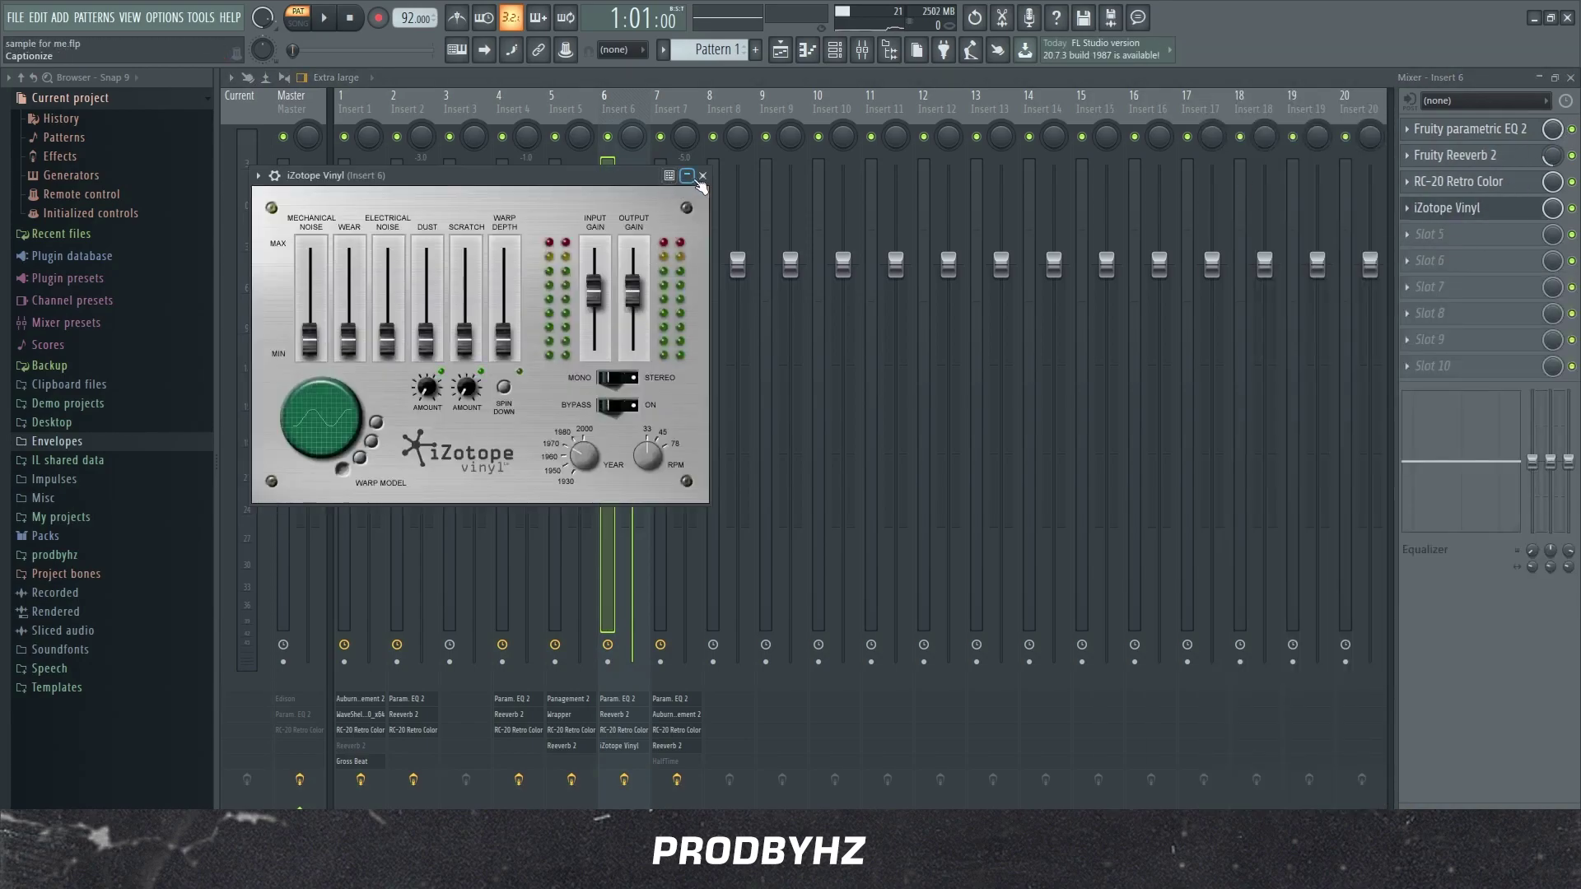
left_click(701, 177)
left_click(1571, 77)
key("space")
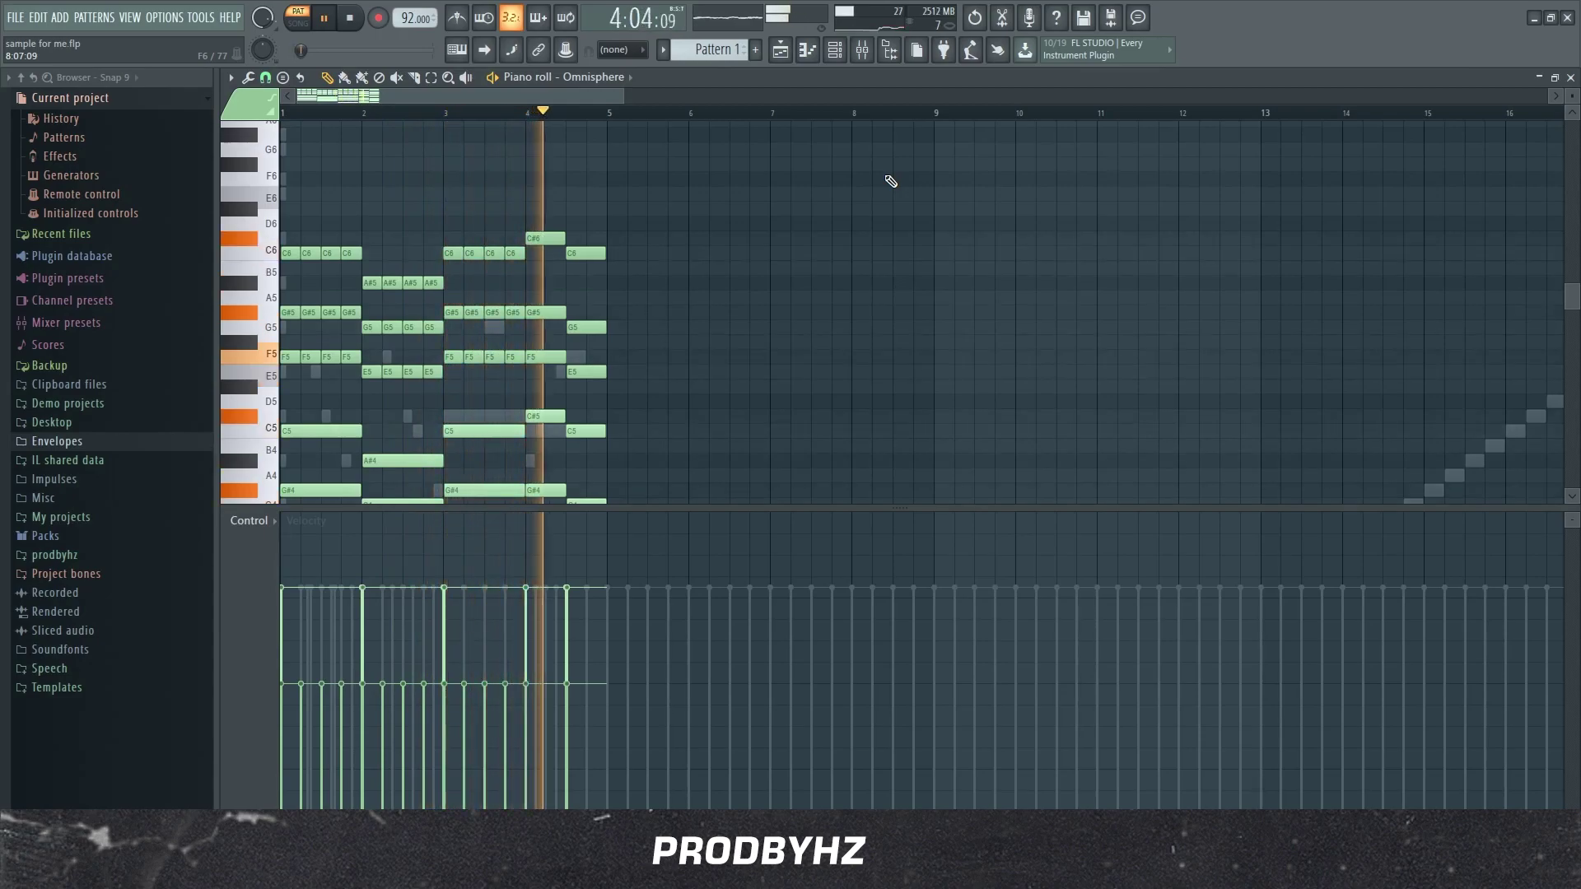
key("space")
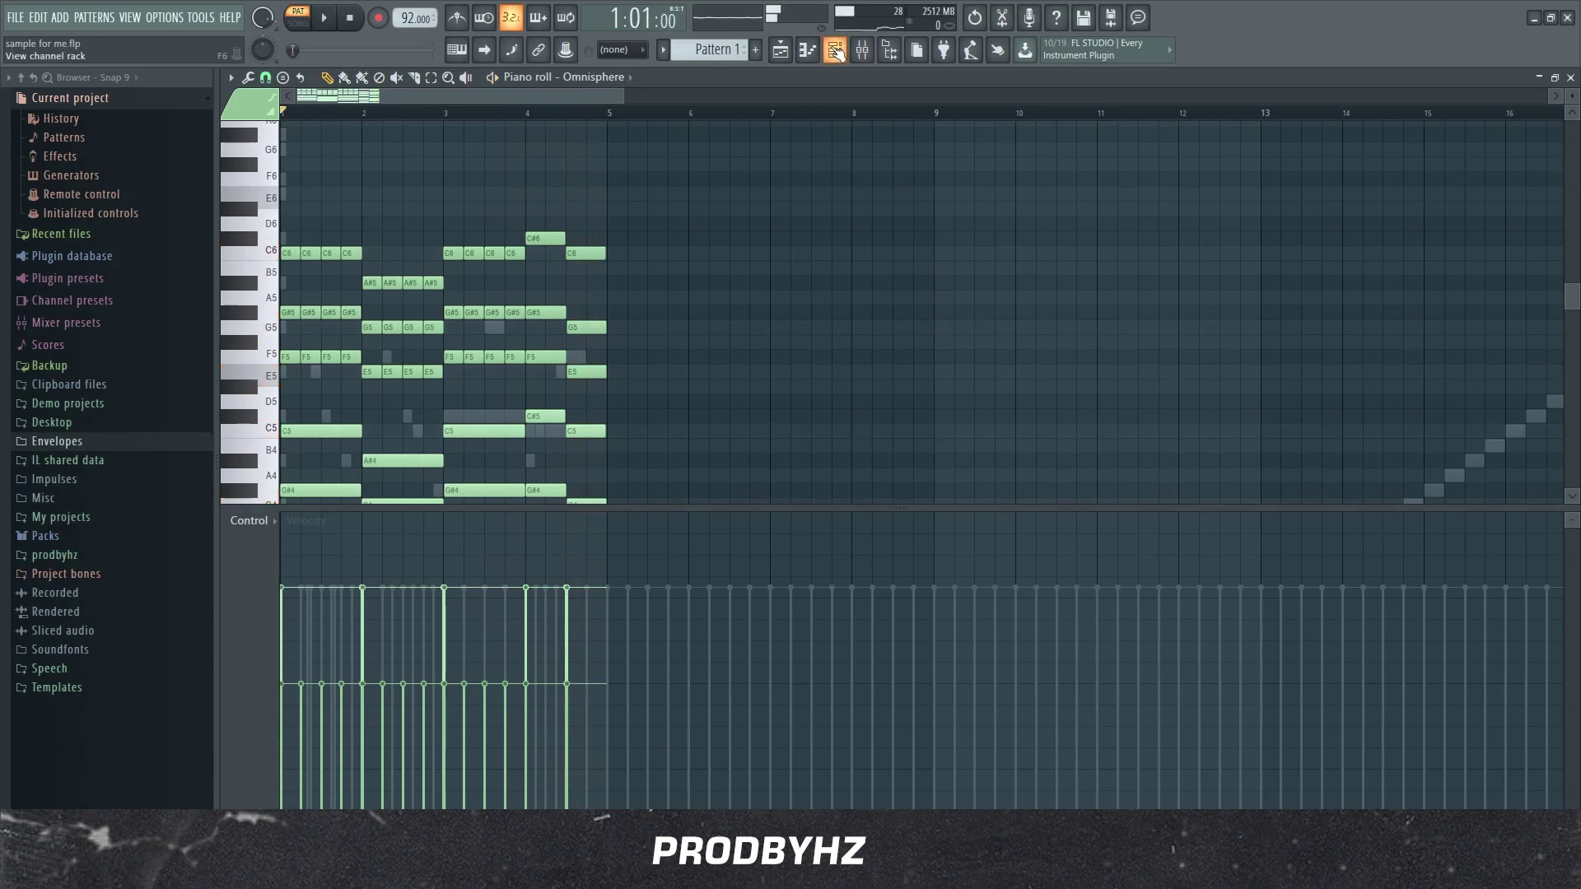
- Solo and select the Omnisphere #2 channel in the channel rack
left_click(835, 51)
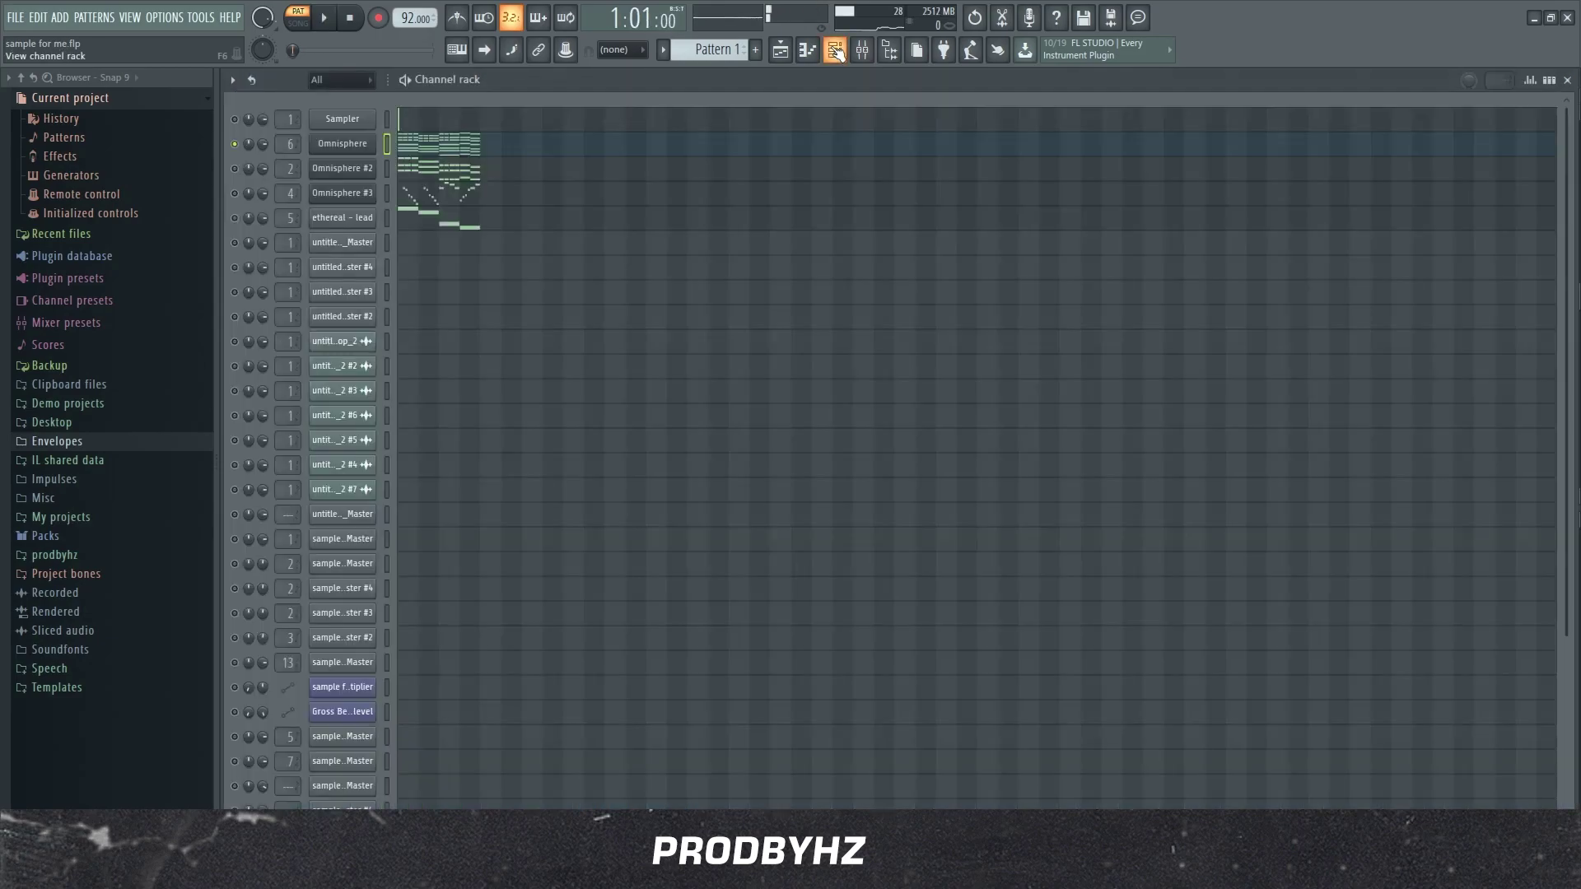
right_click(247, 168)
left_click(265, 176)
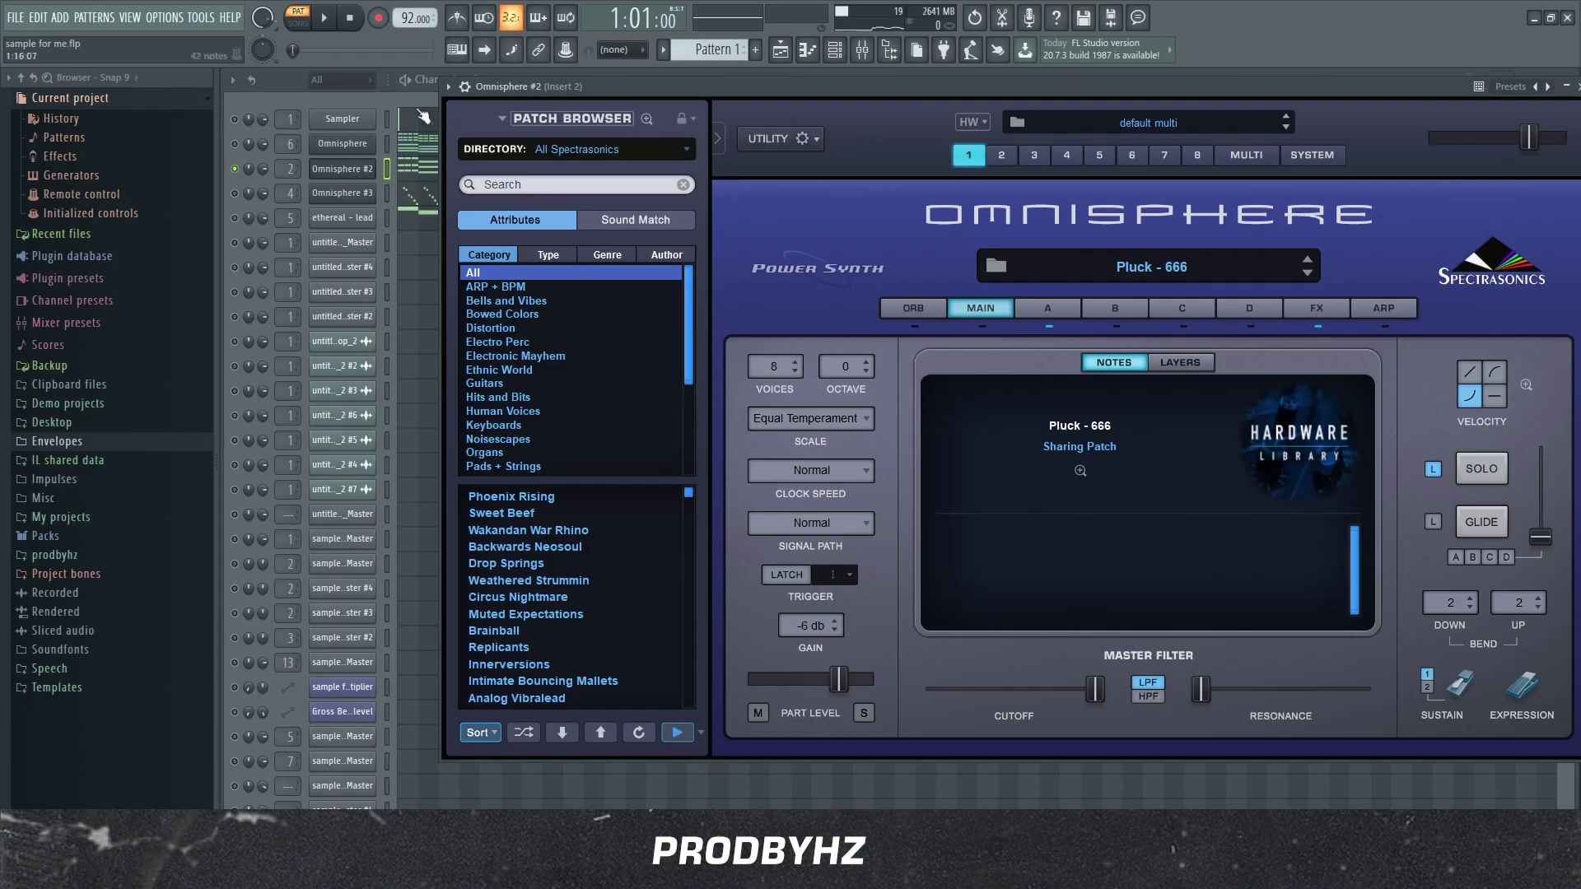
- Play Omnisphere #2's pluck melody from its piano roll, restarting it once
left_click(426, 179)
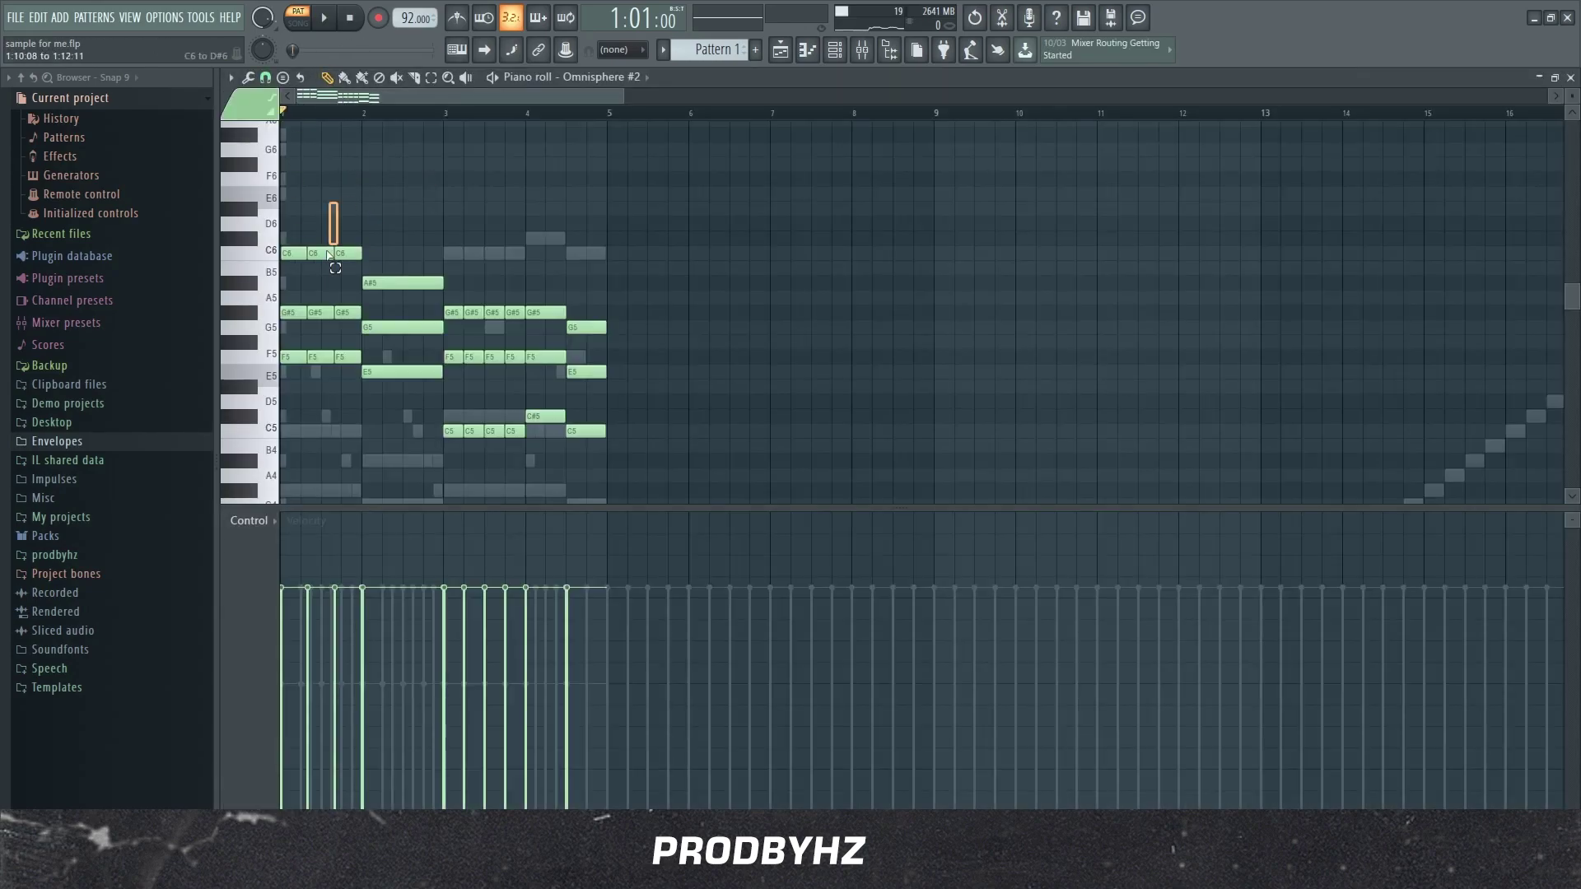
scroll(330, 255, "down", 3)
key("space")
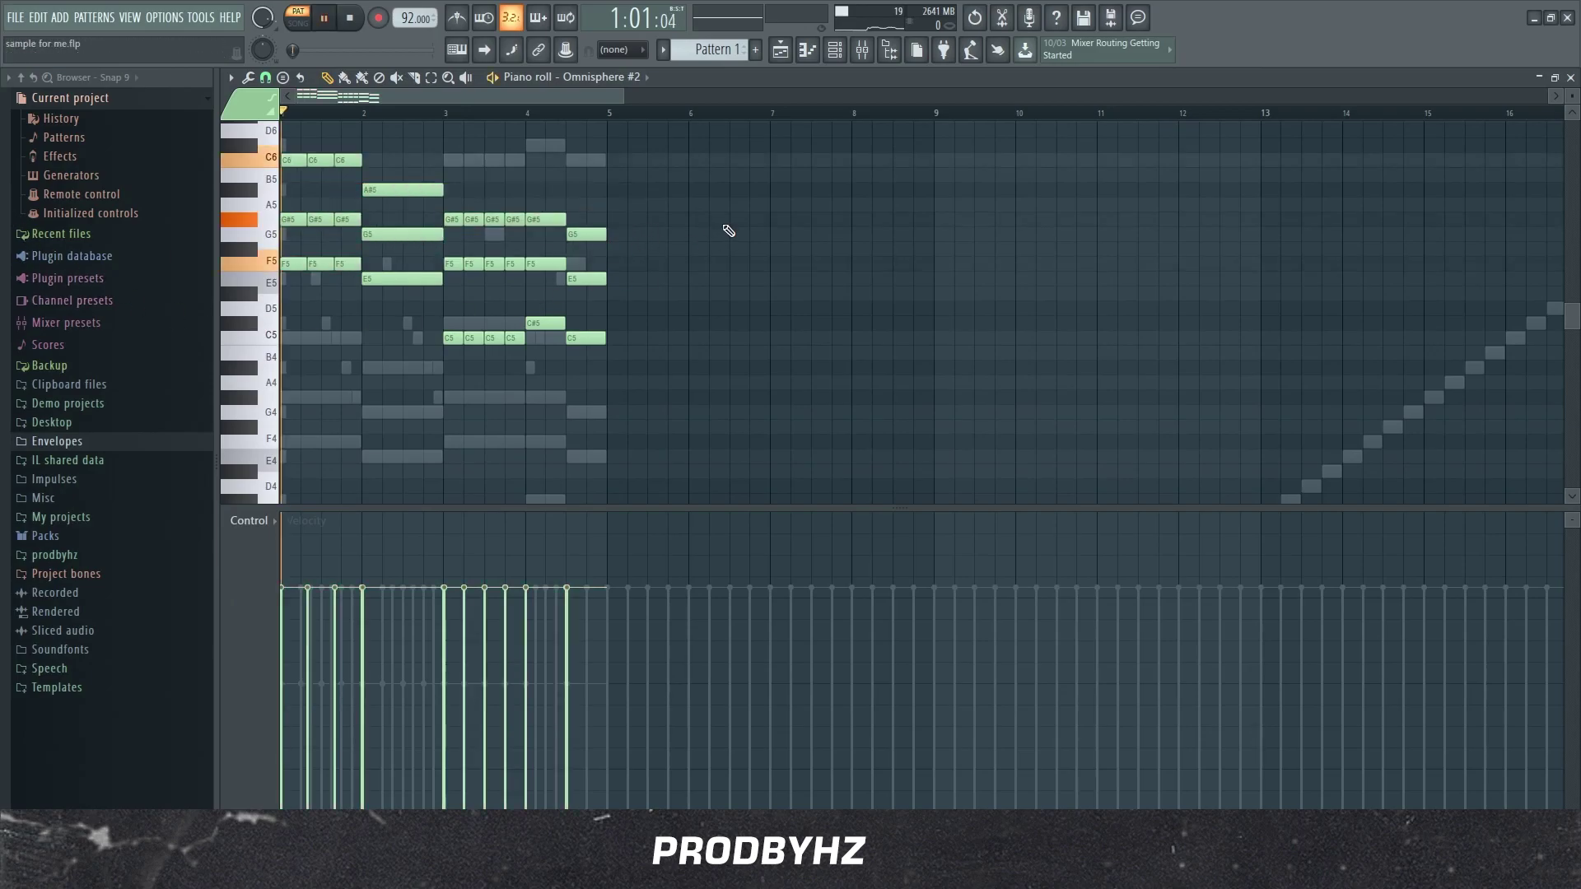
key("space")
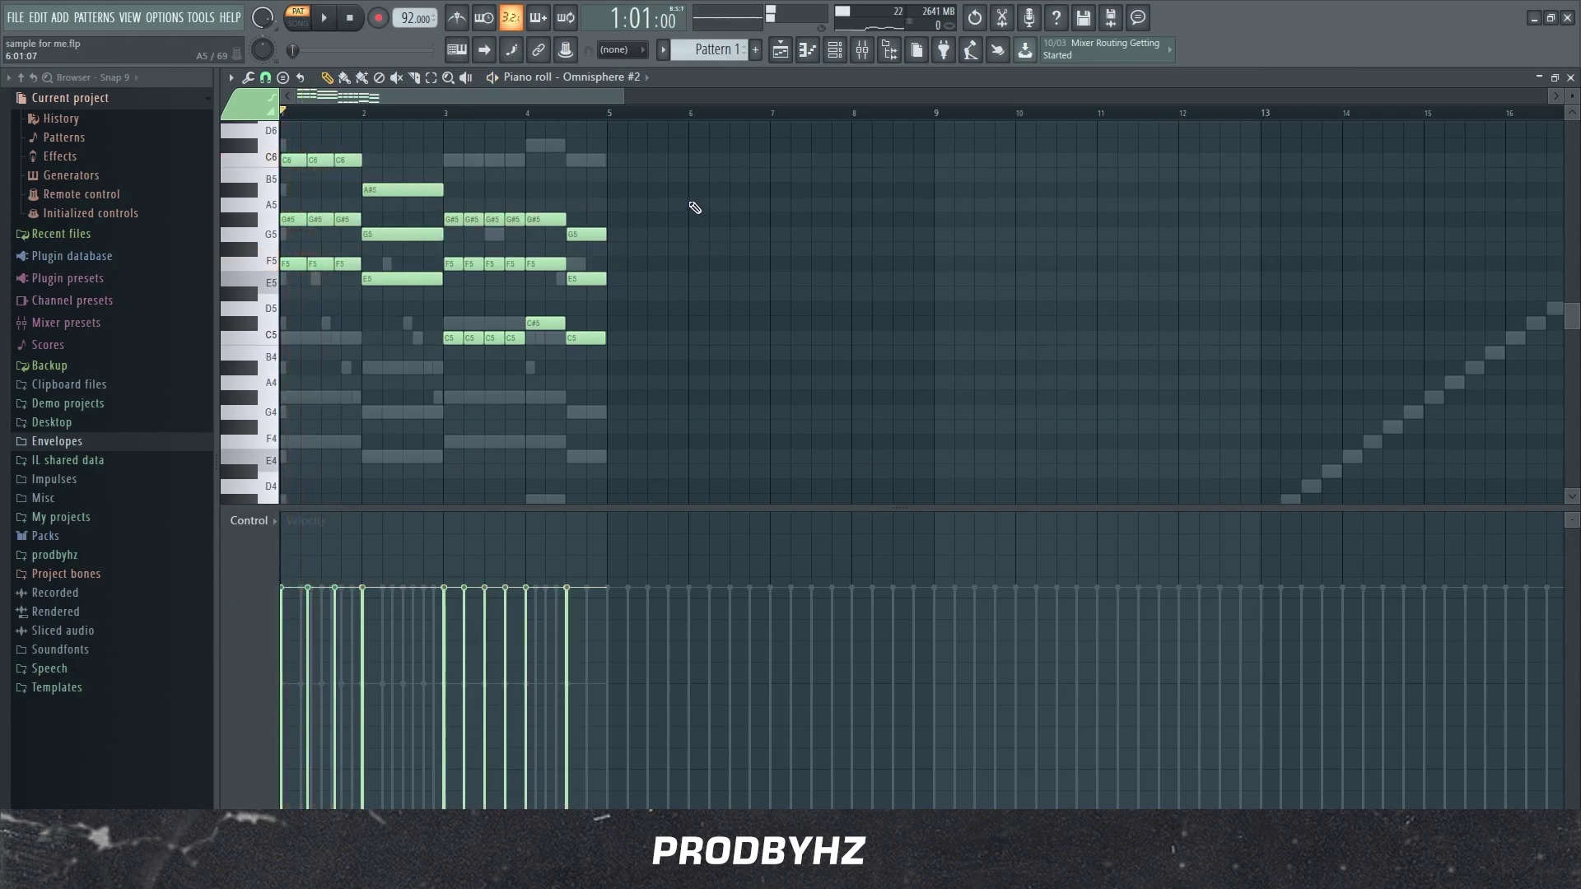
key("space")
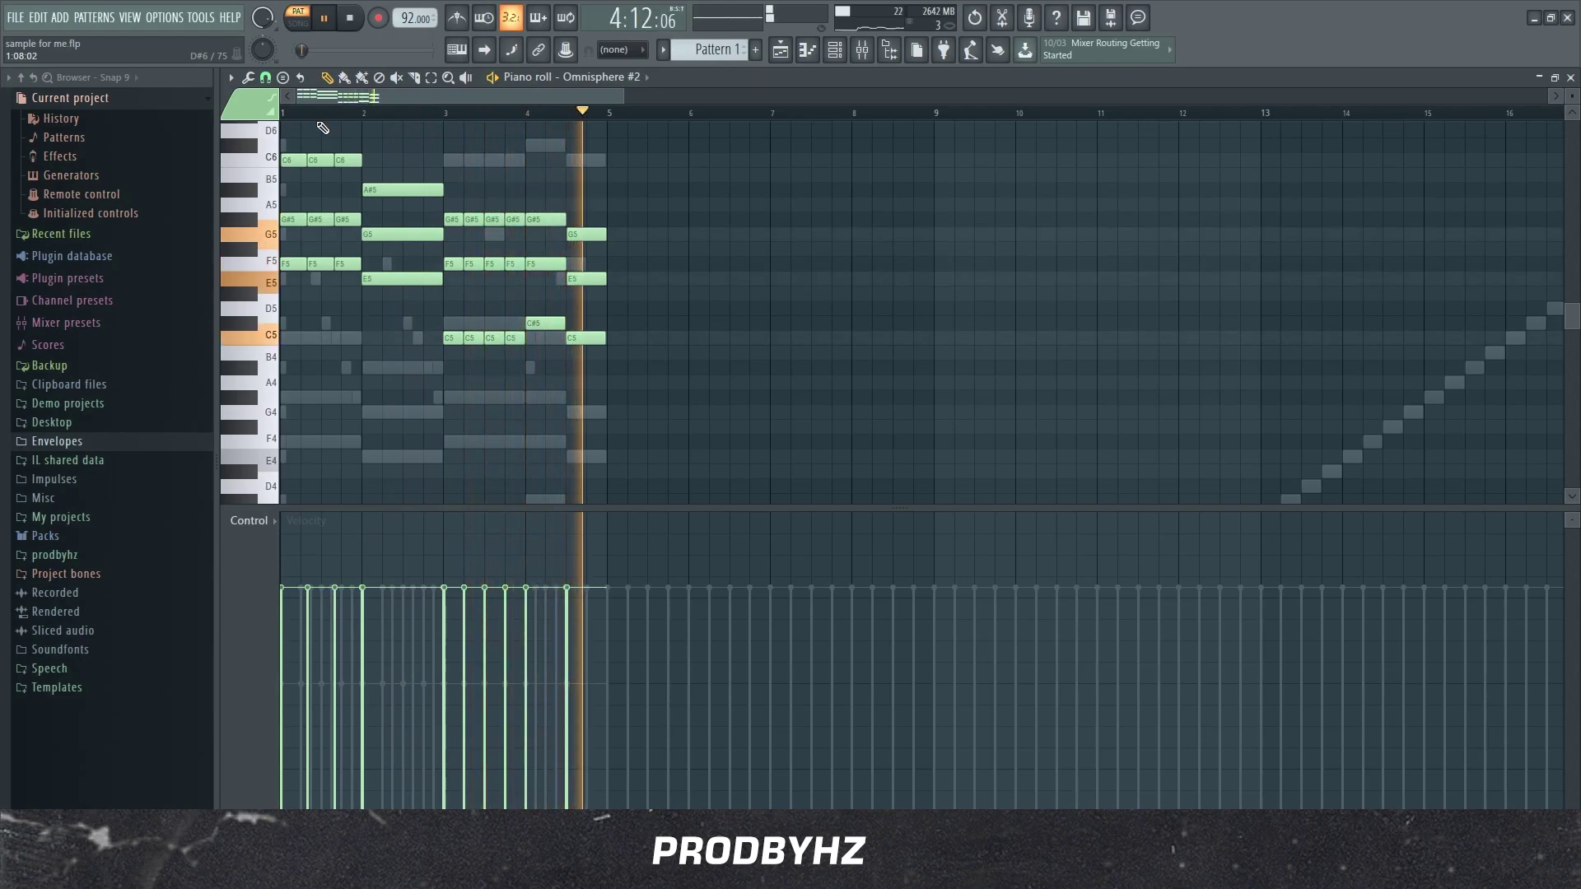
key("space")
- Open Insert 2's Parametric EQ 2 in the Mixer and start playback
left_click(862, 50)
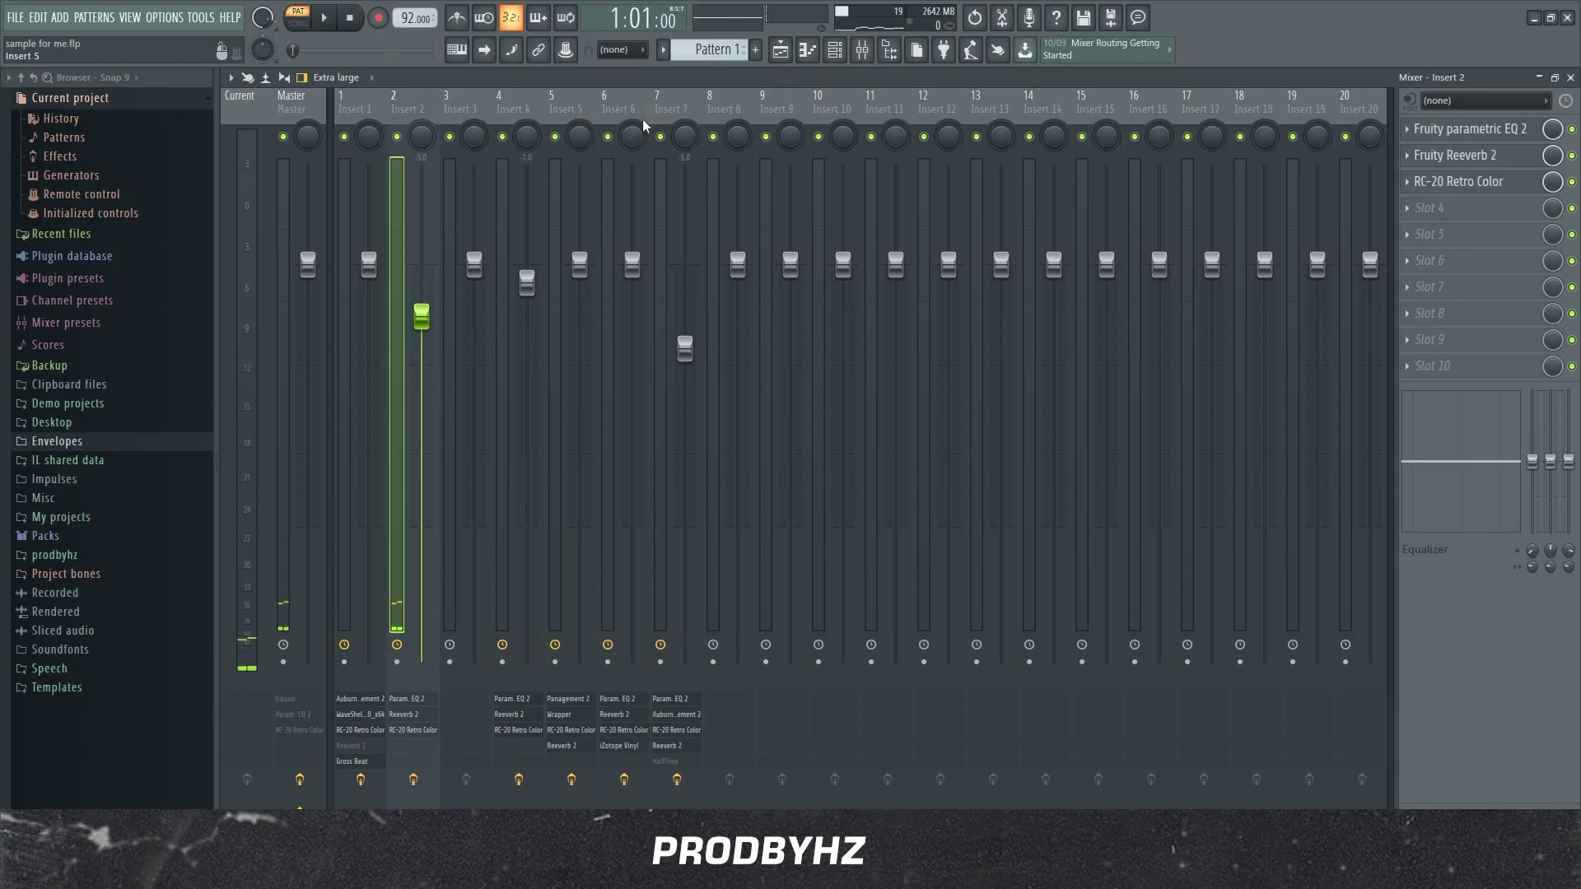
left_click(1506, 132)
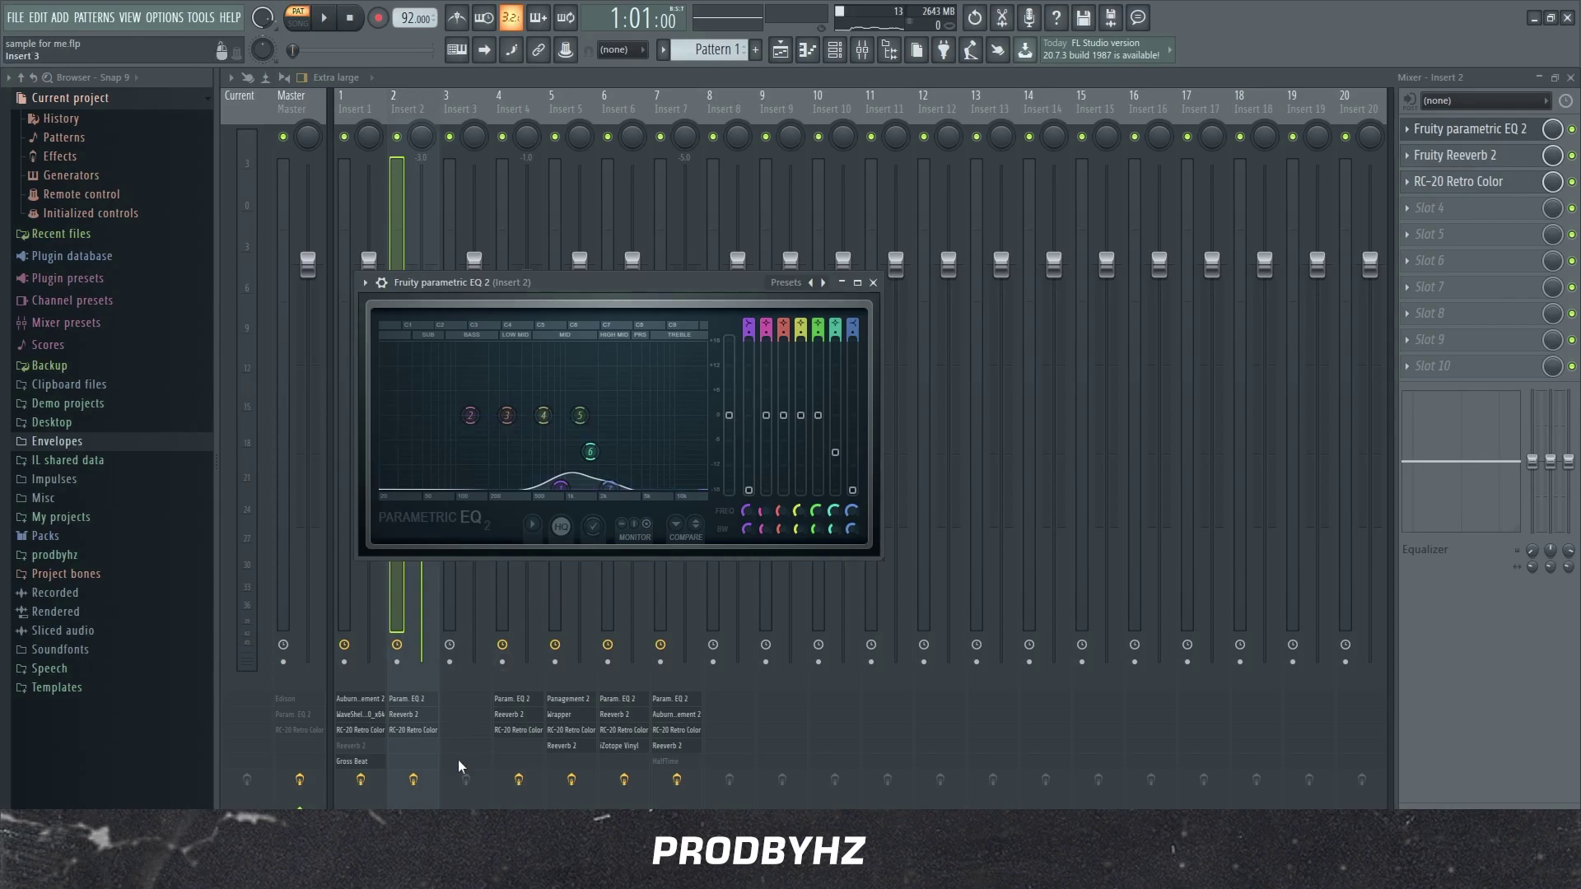
key("space")
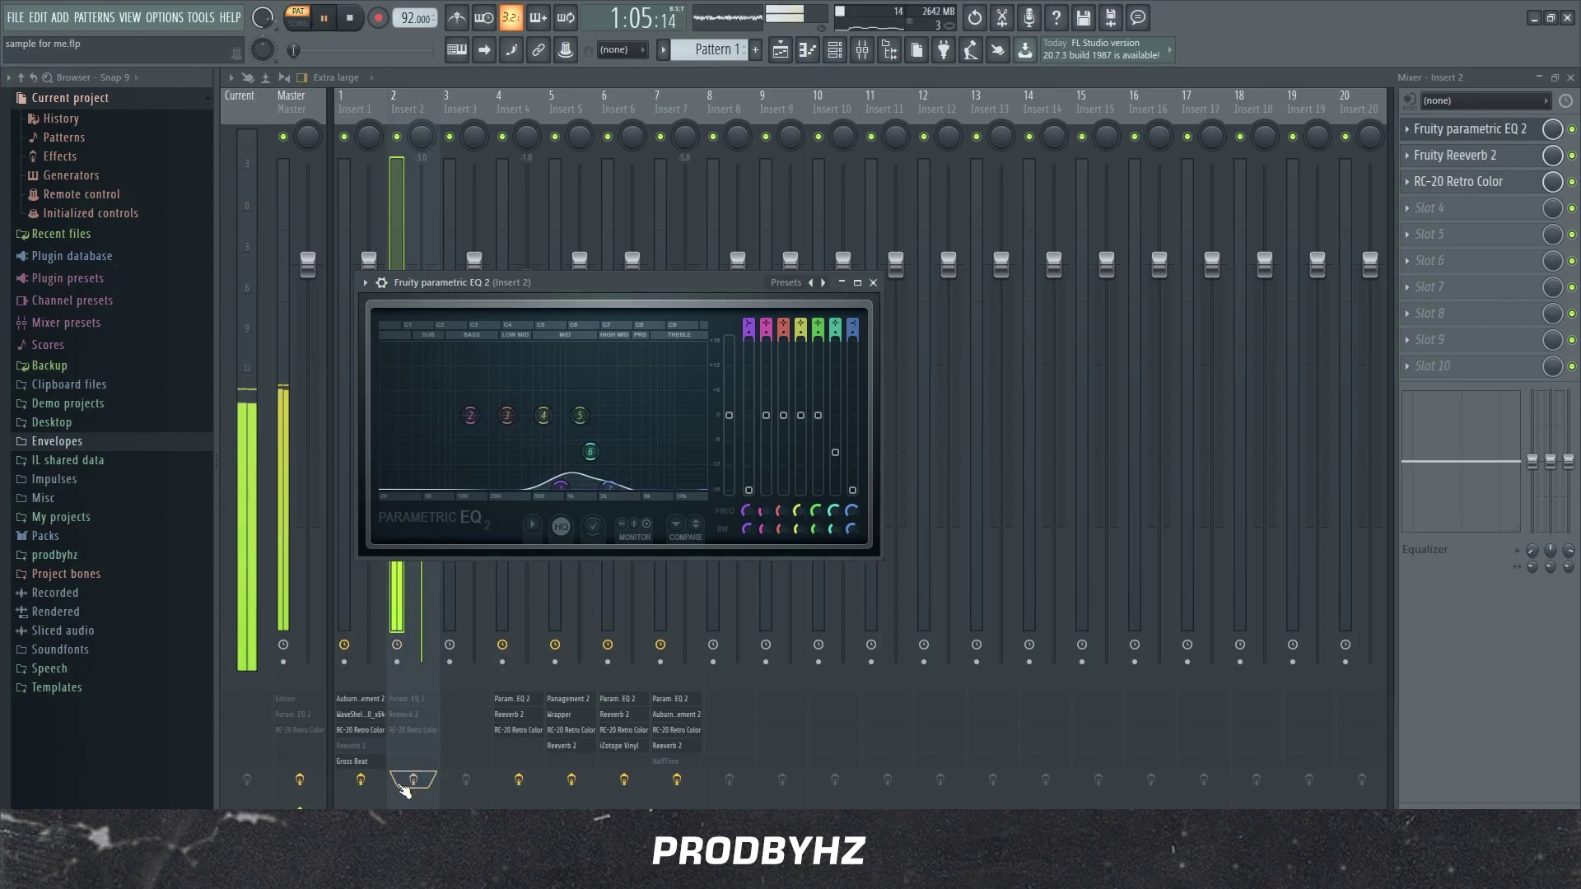
- Re-enable Insert 2's effects, check its Reeverb 2 and RC-20, then return to the channel rack
left_click(402, 783)
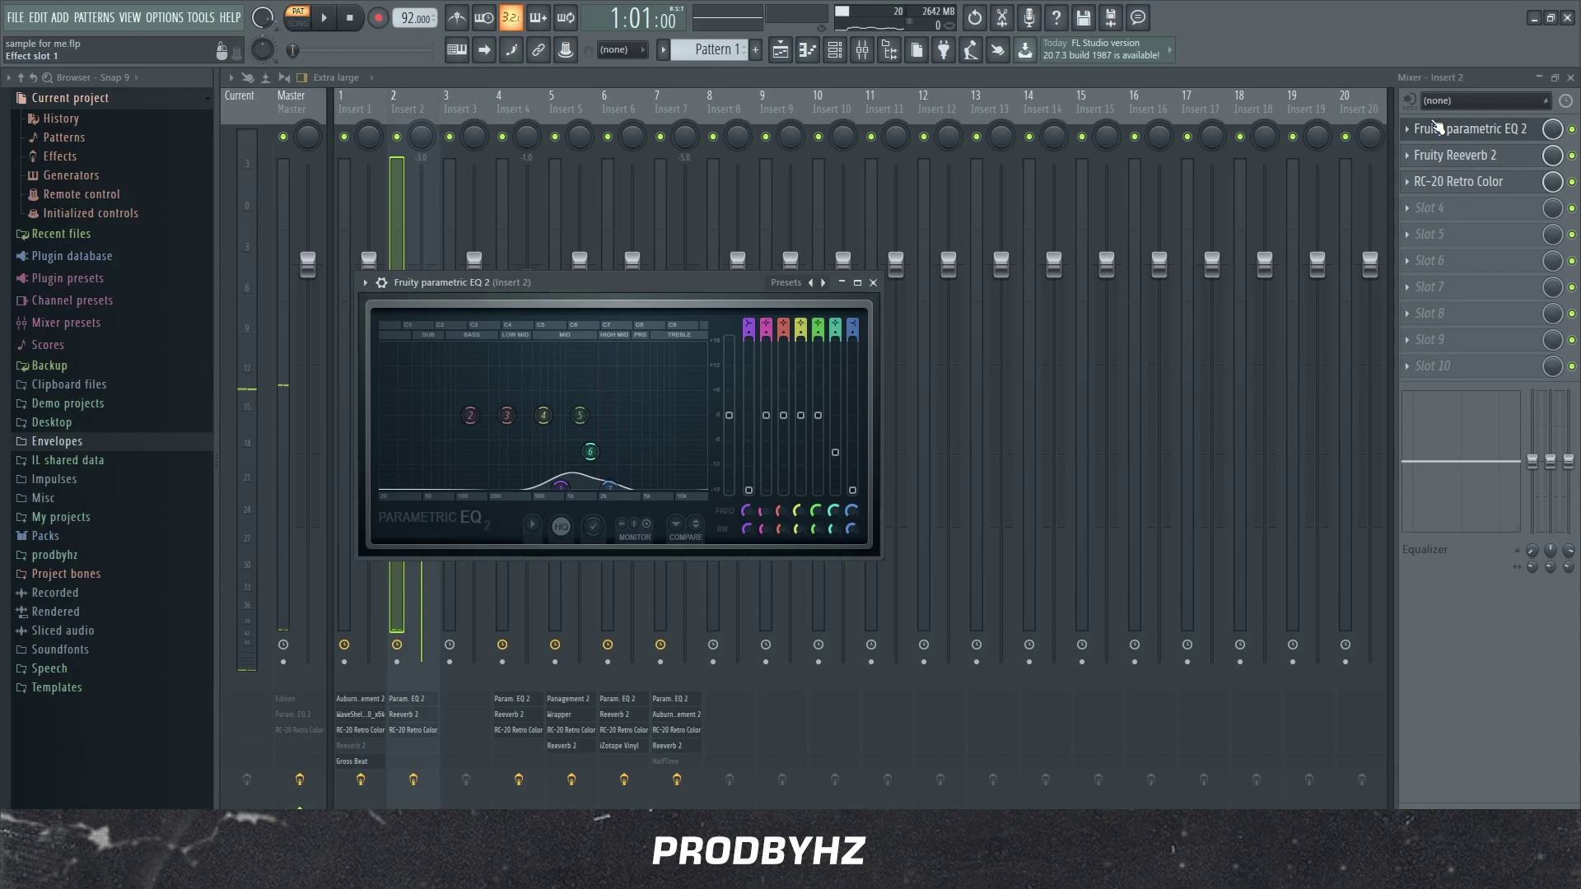
left_click(1442, 154)
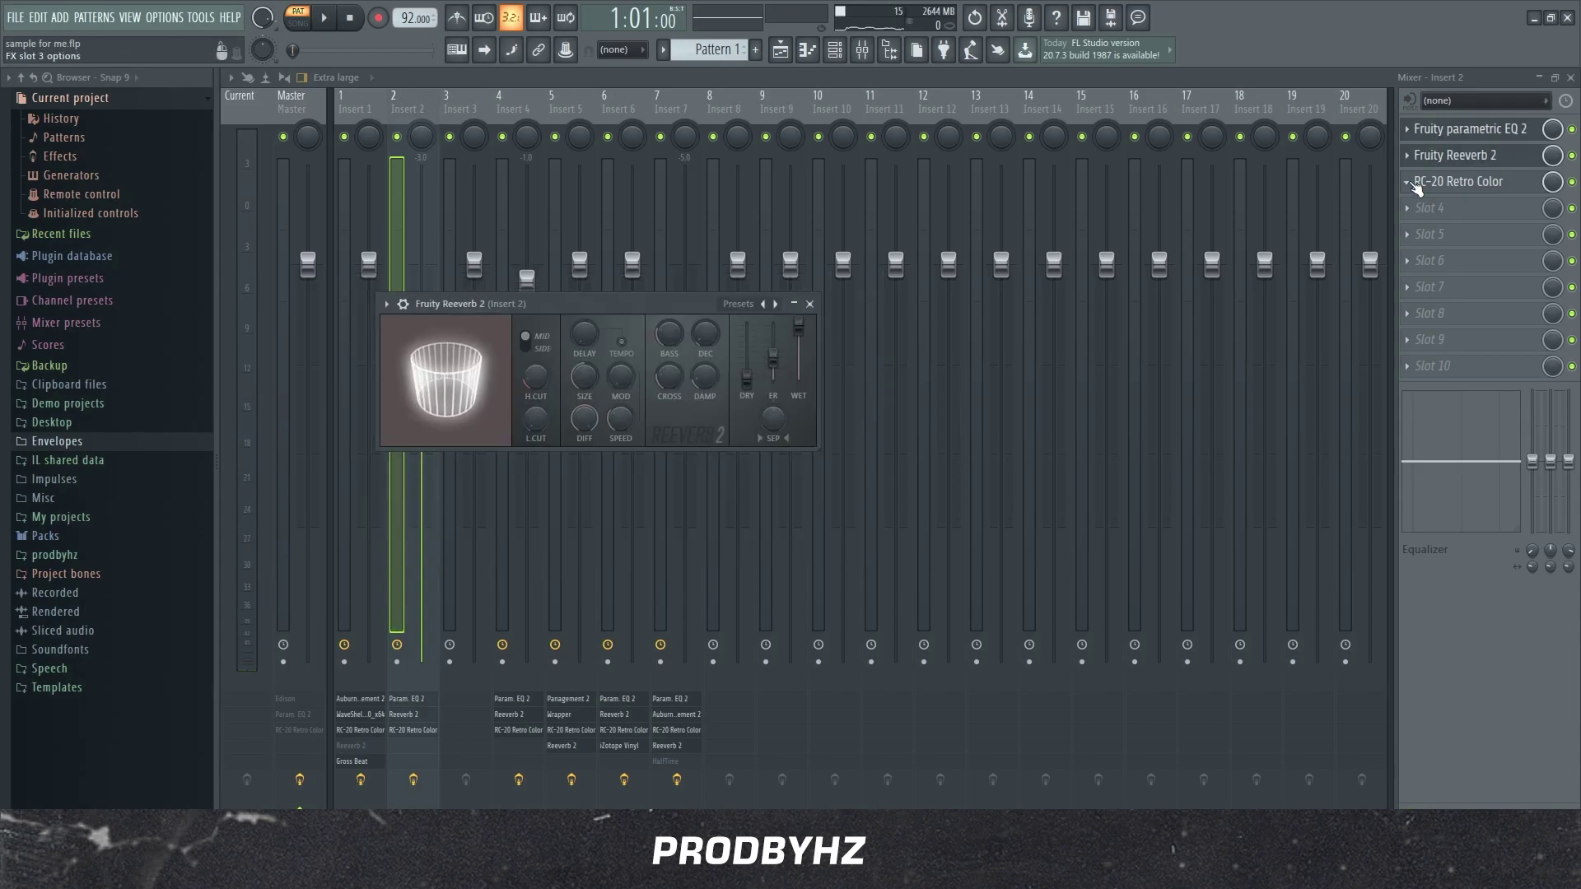
left_click(1412, 182)
left_click(1456, 186)
left_click(883, 154)
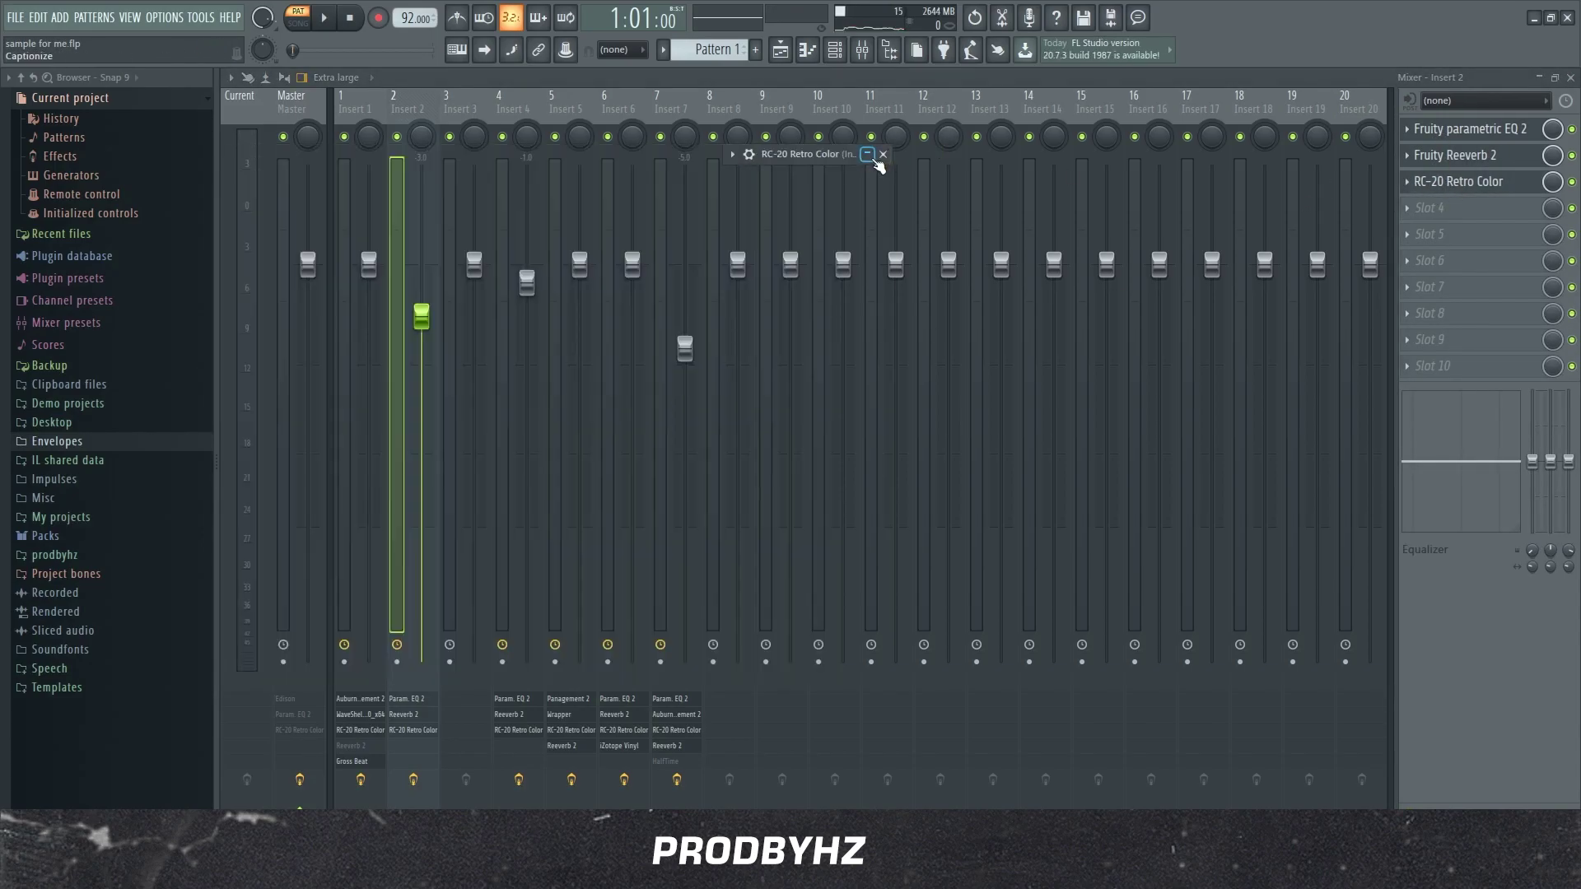
key("F6")
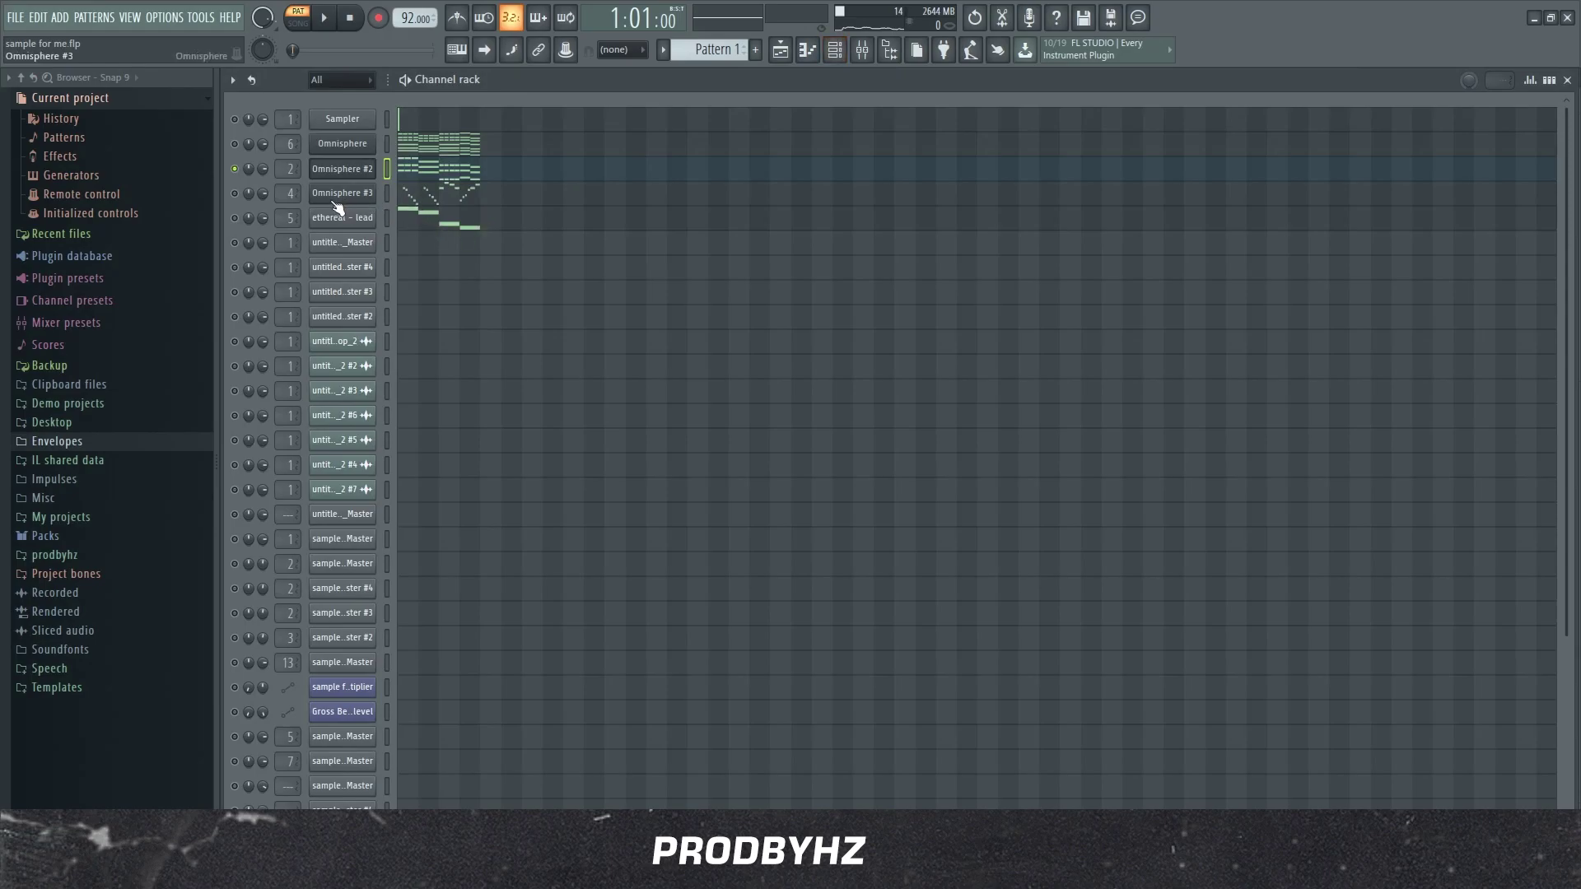
- Solo Omnisphere #3, check its Pluck - Pluto patch, and play its melody in the piano roll
right_click(248, 196)
left_click(271, 206)
left_click(342, 193)
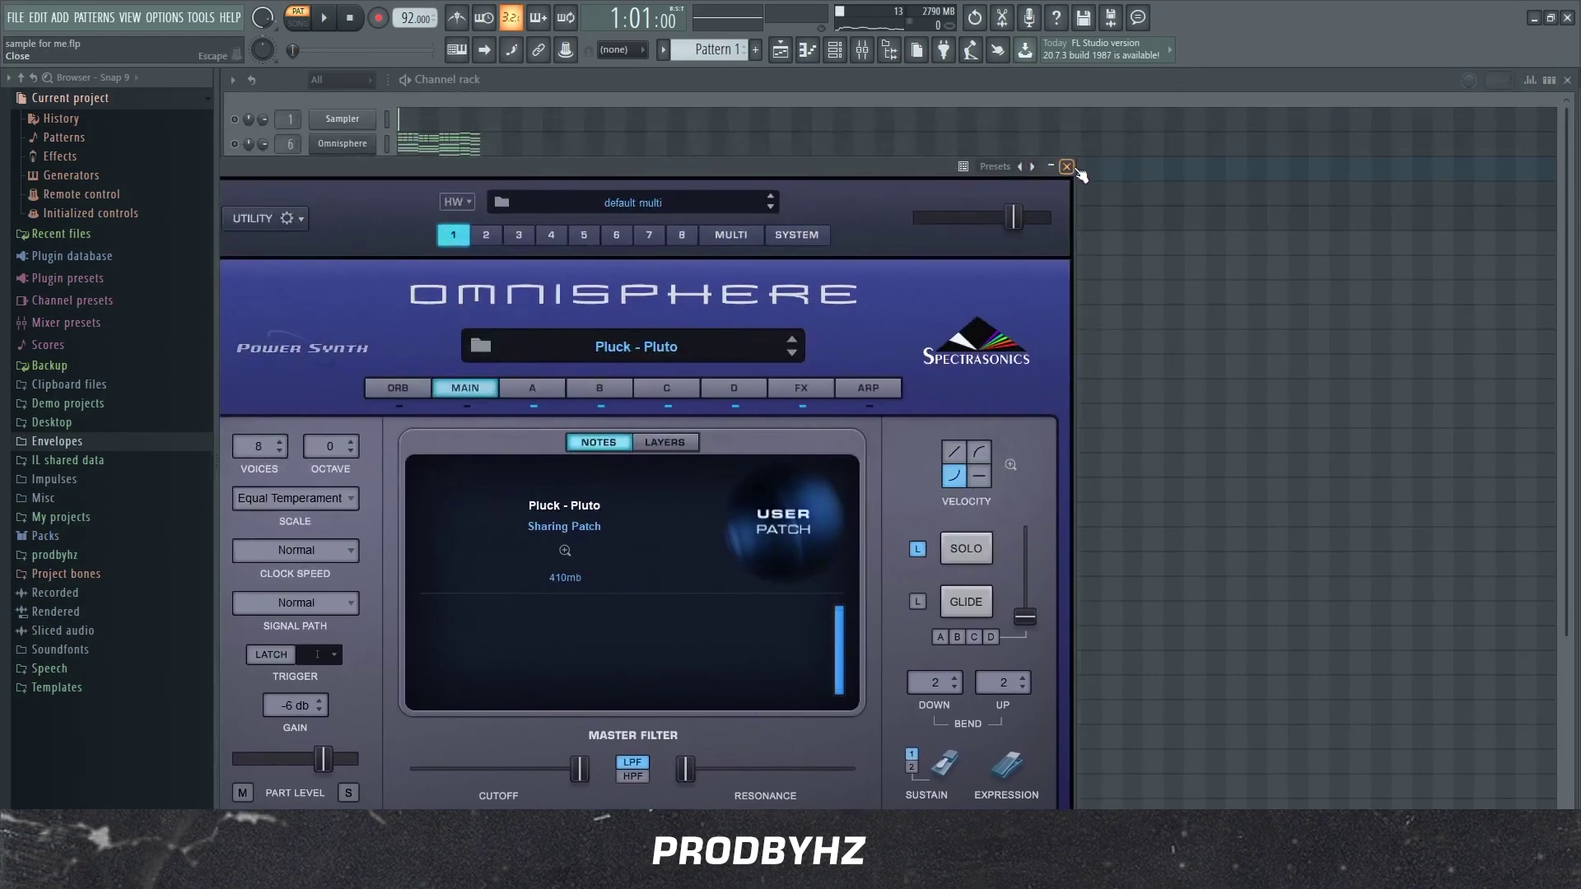
left_click(1076, 170)
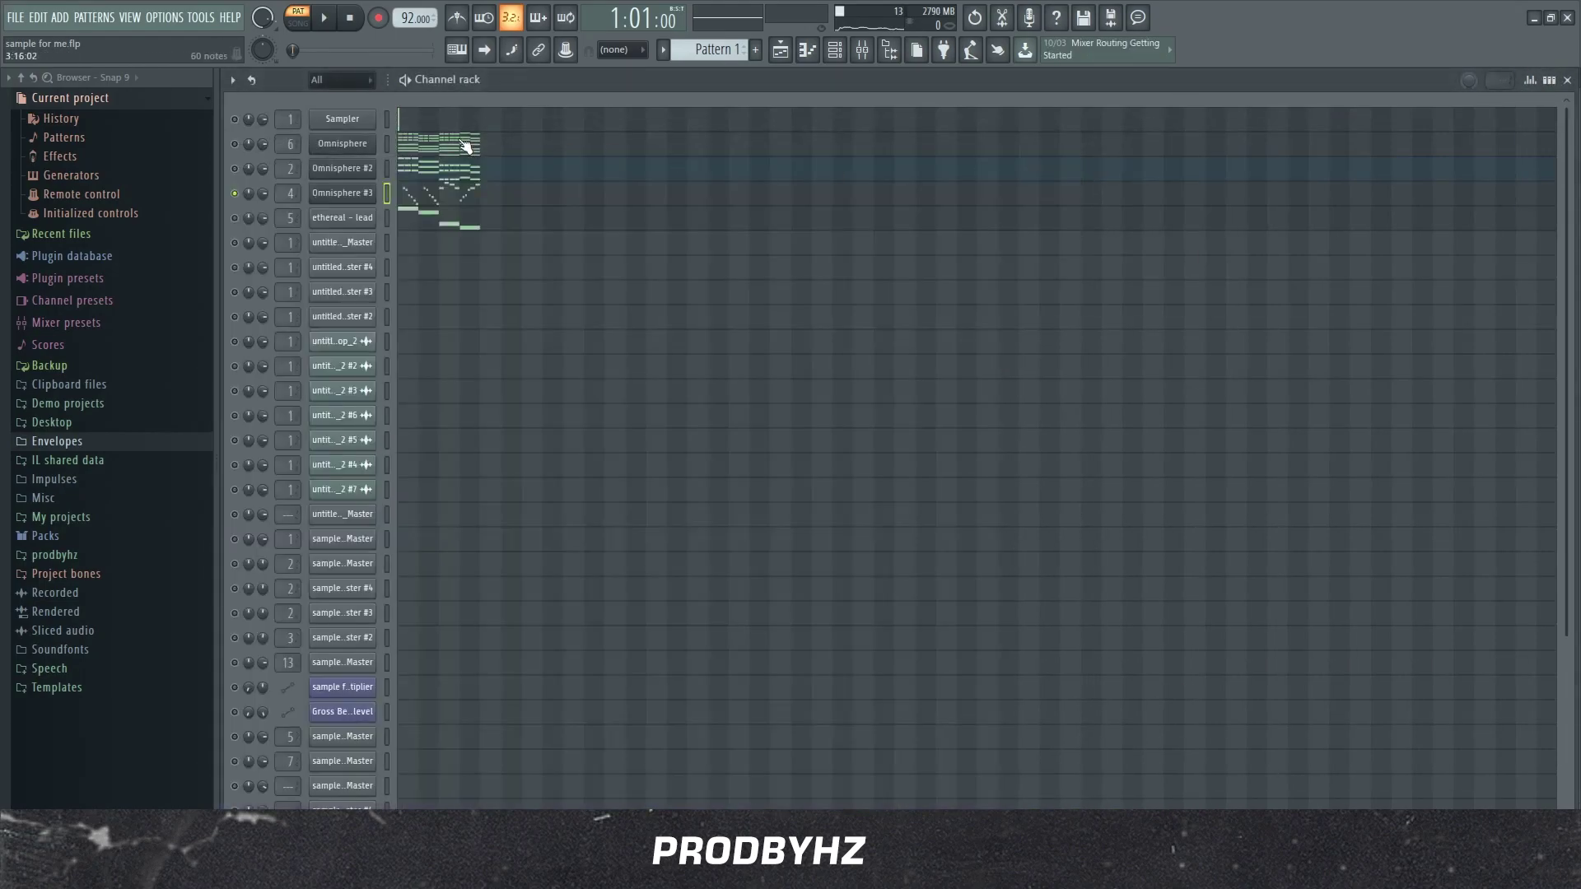
left_click(437, 196)
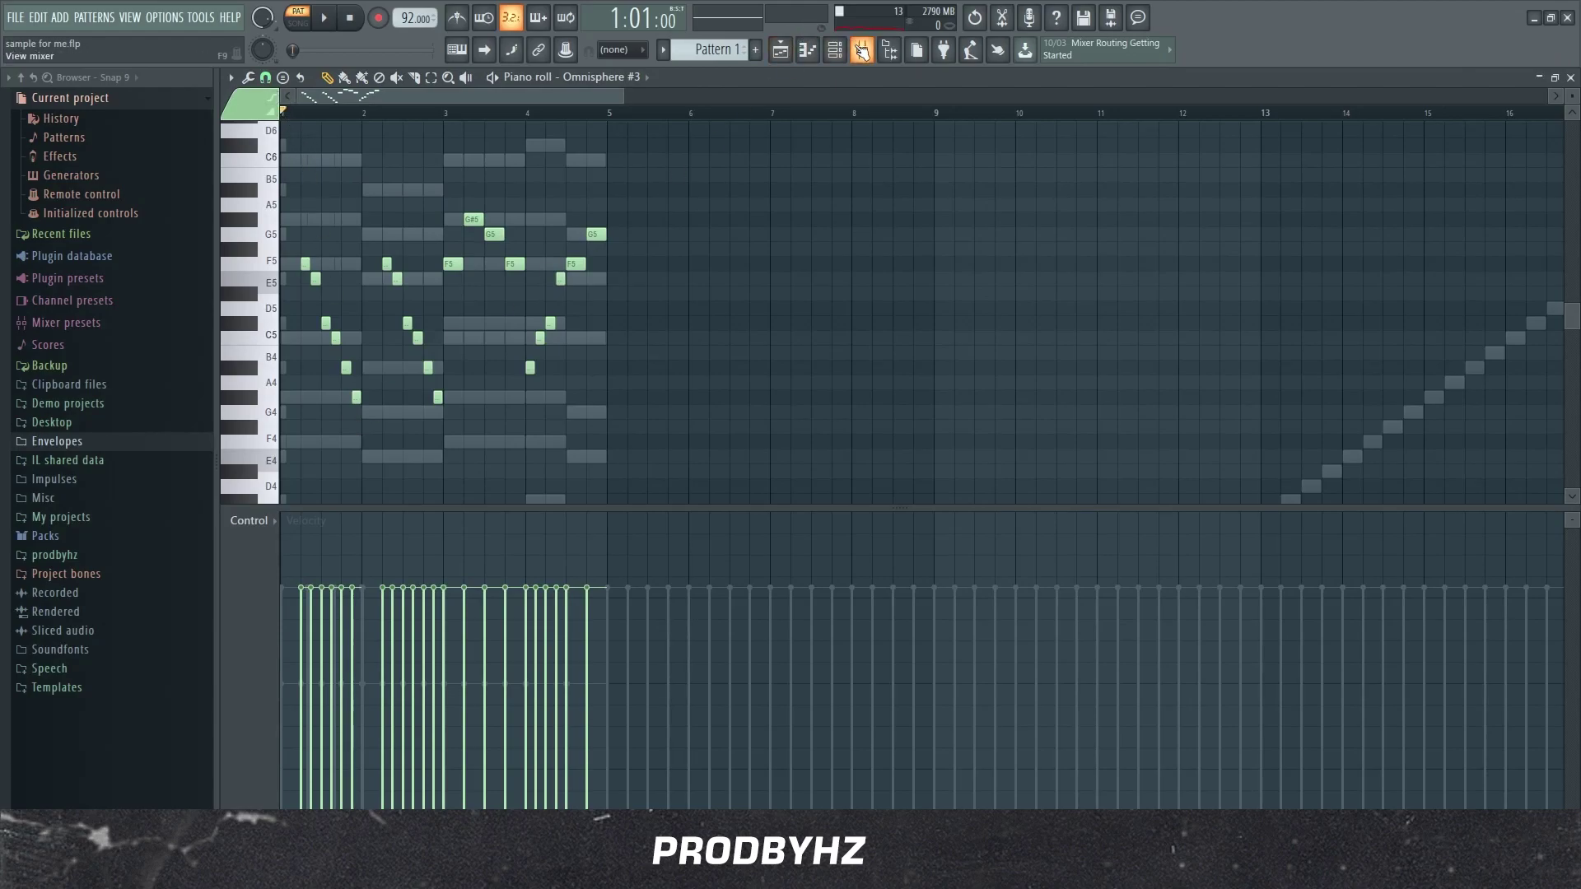
key("space")
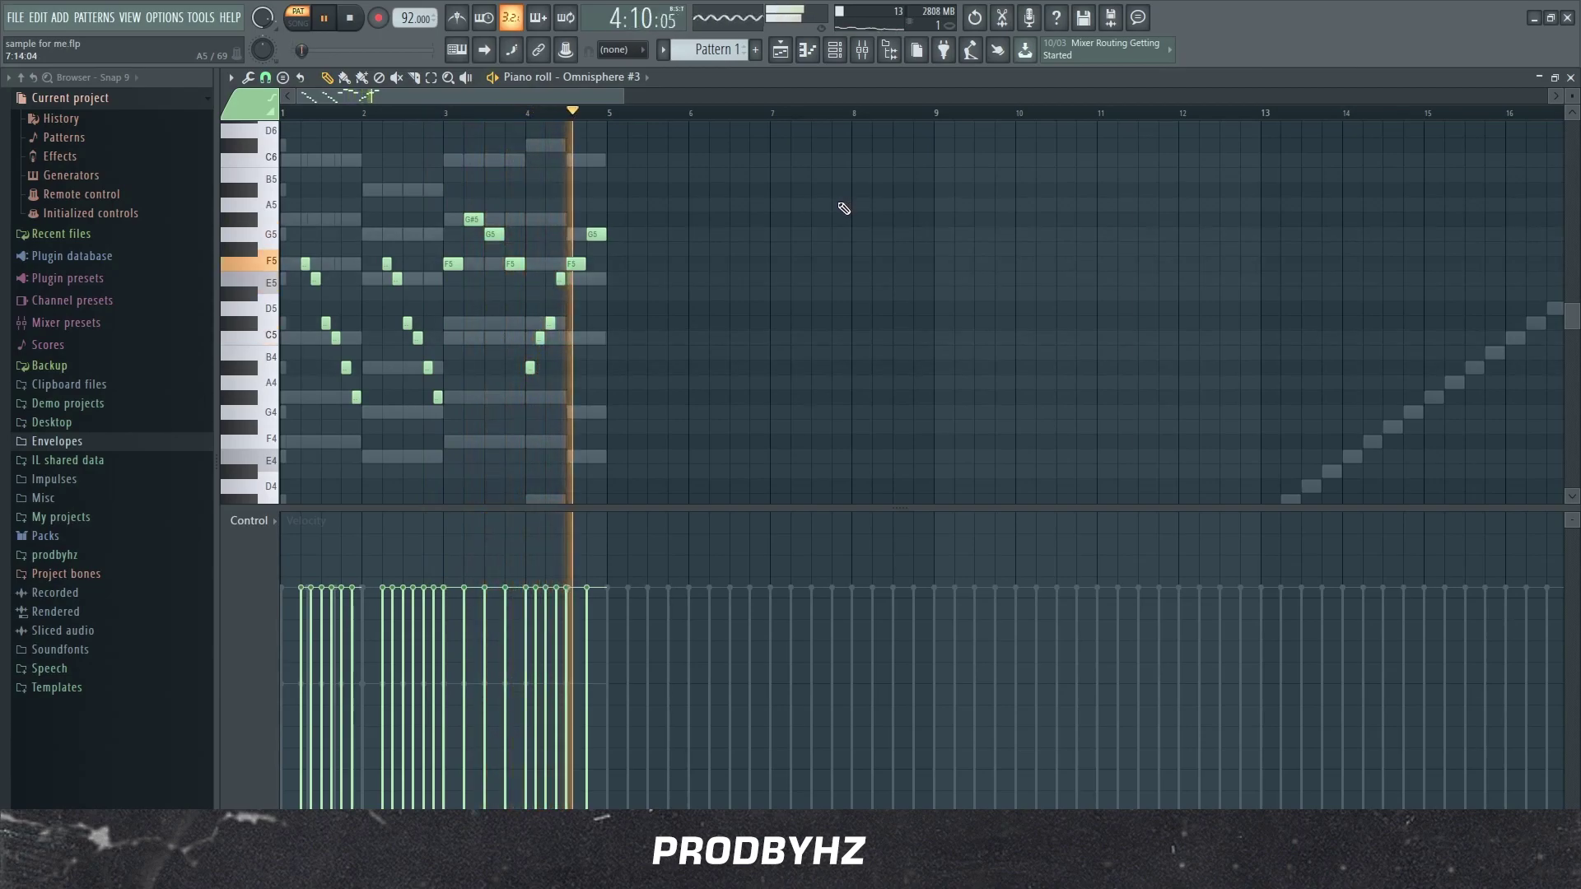
- Stop playback and bring up the Mixer, toggling it against the piano roll
key("space")
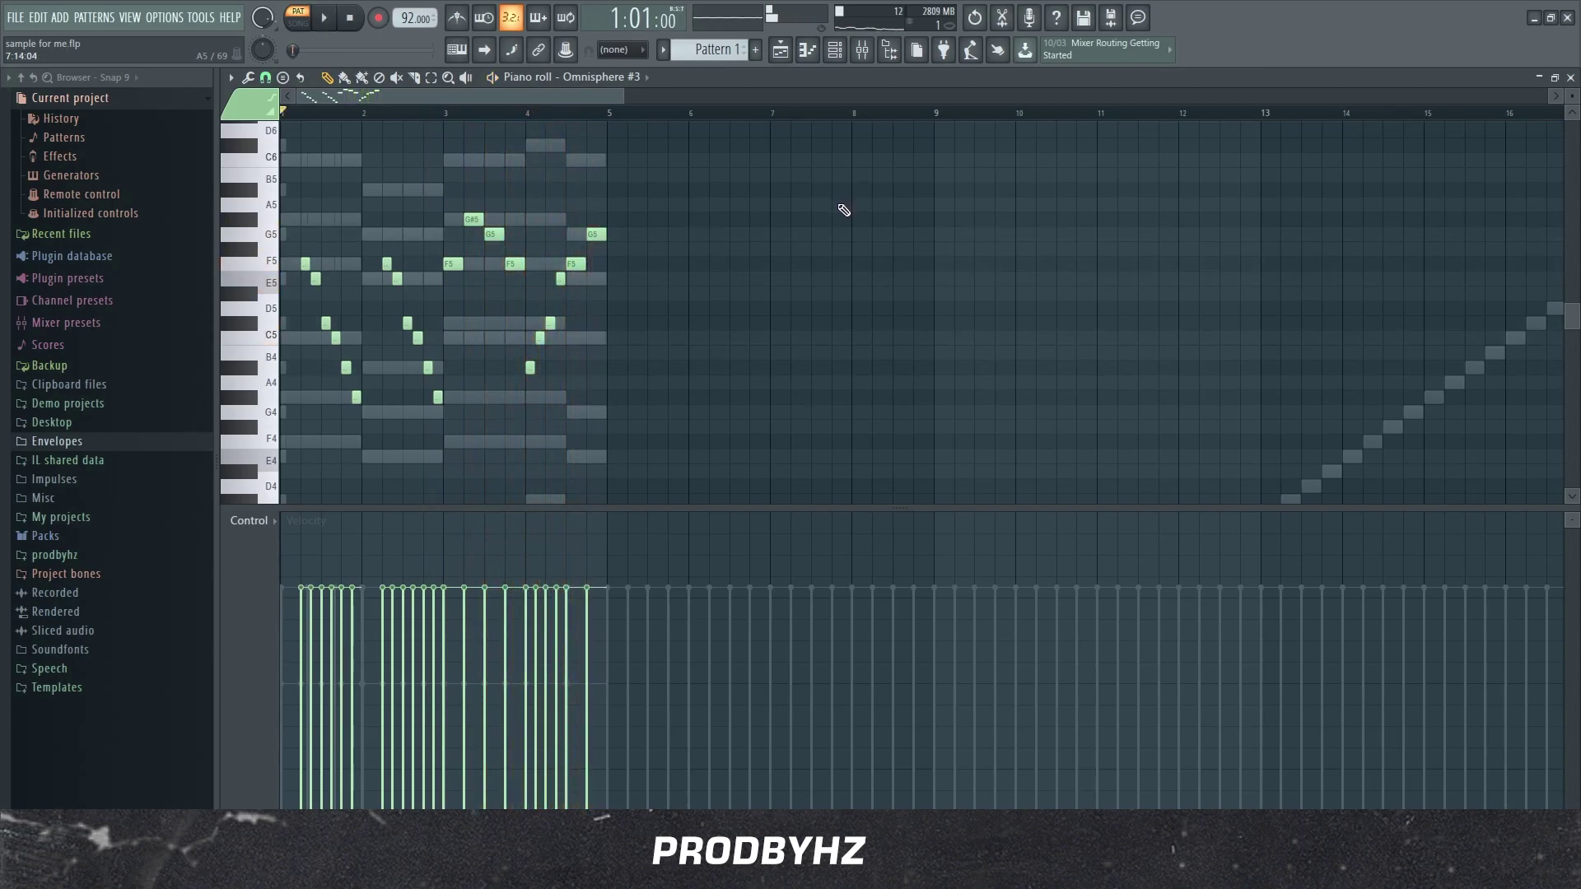
left_click(862, 53)
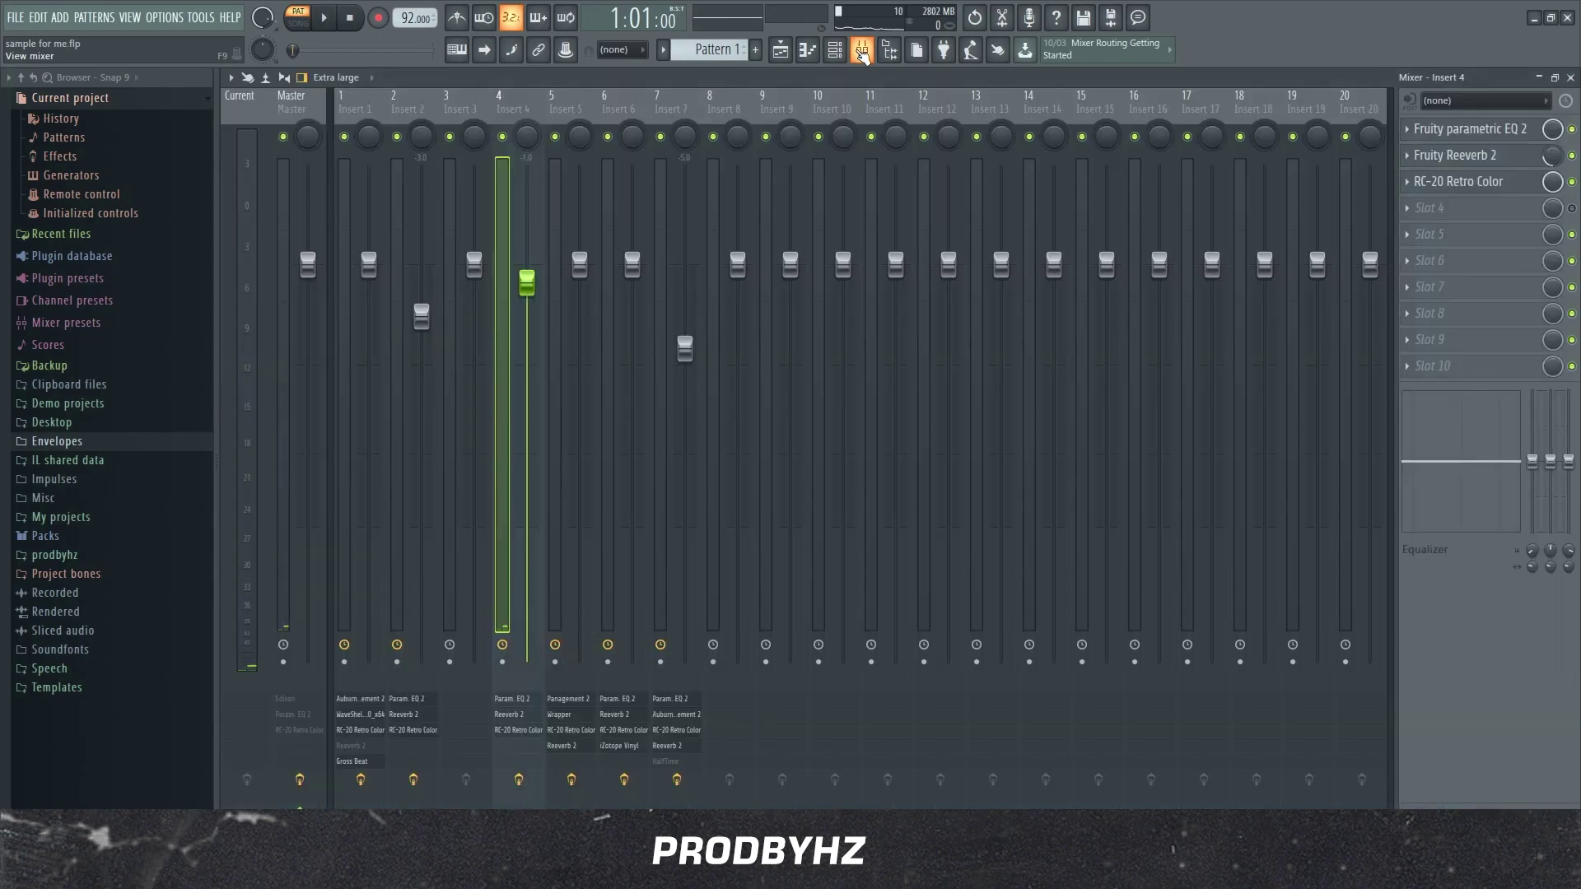
left_click(862, 52)
left_click(863, 54)
left_click(862, 59)
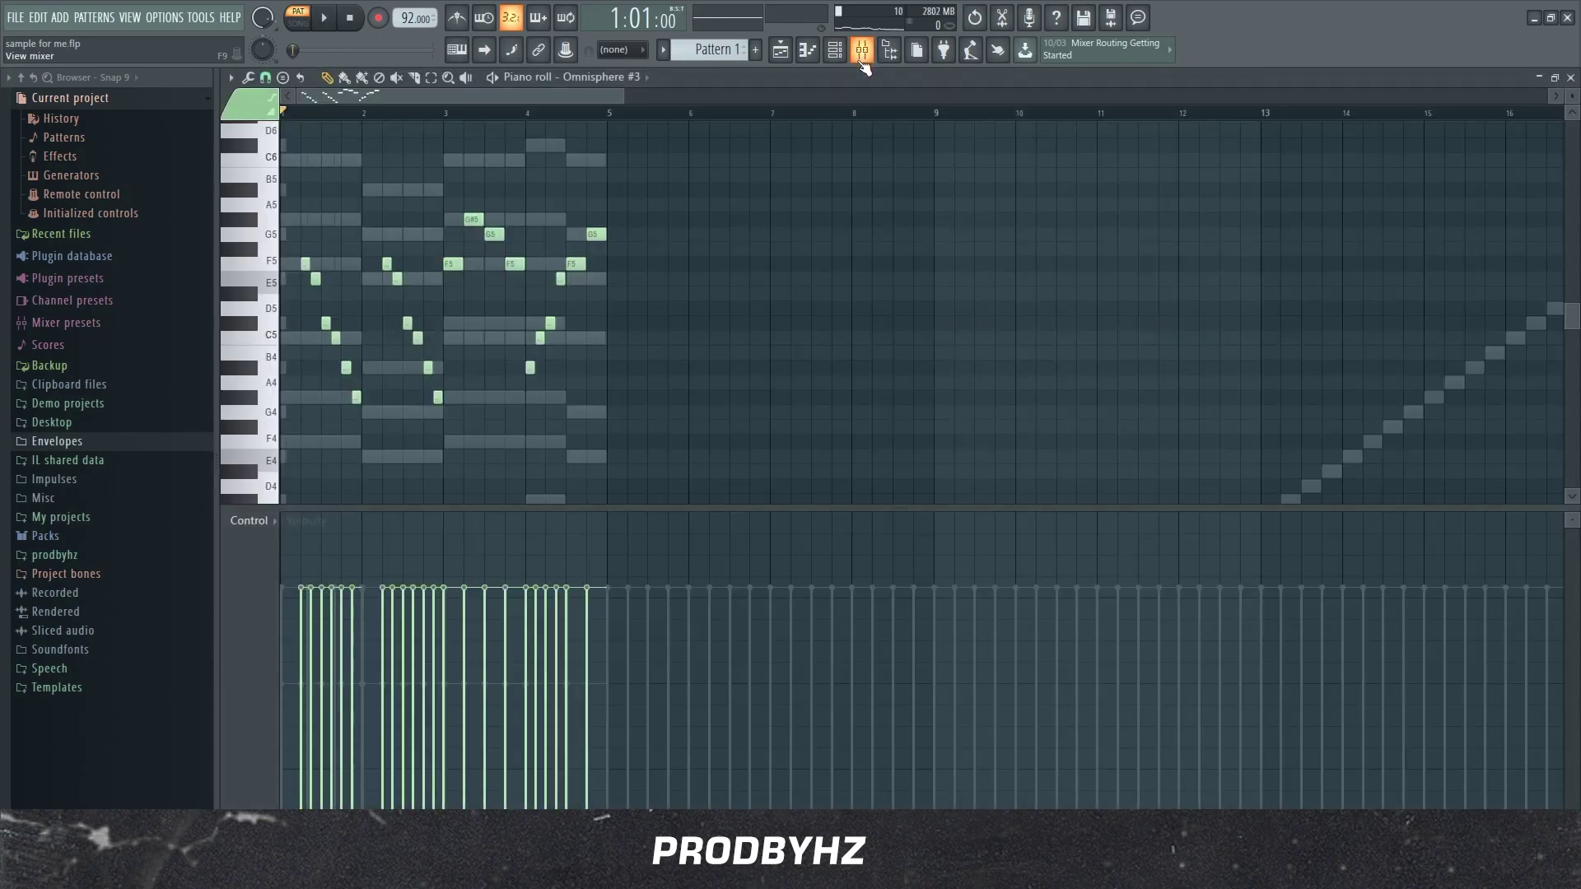
left_click(862, 59)
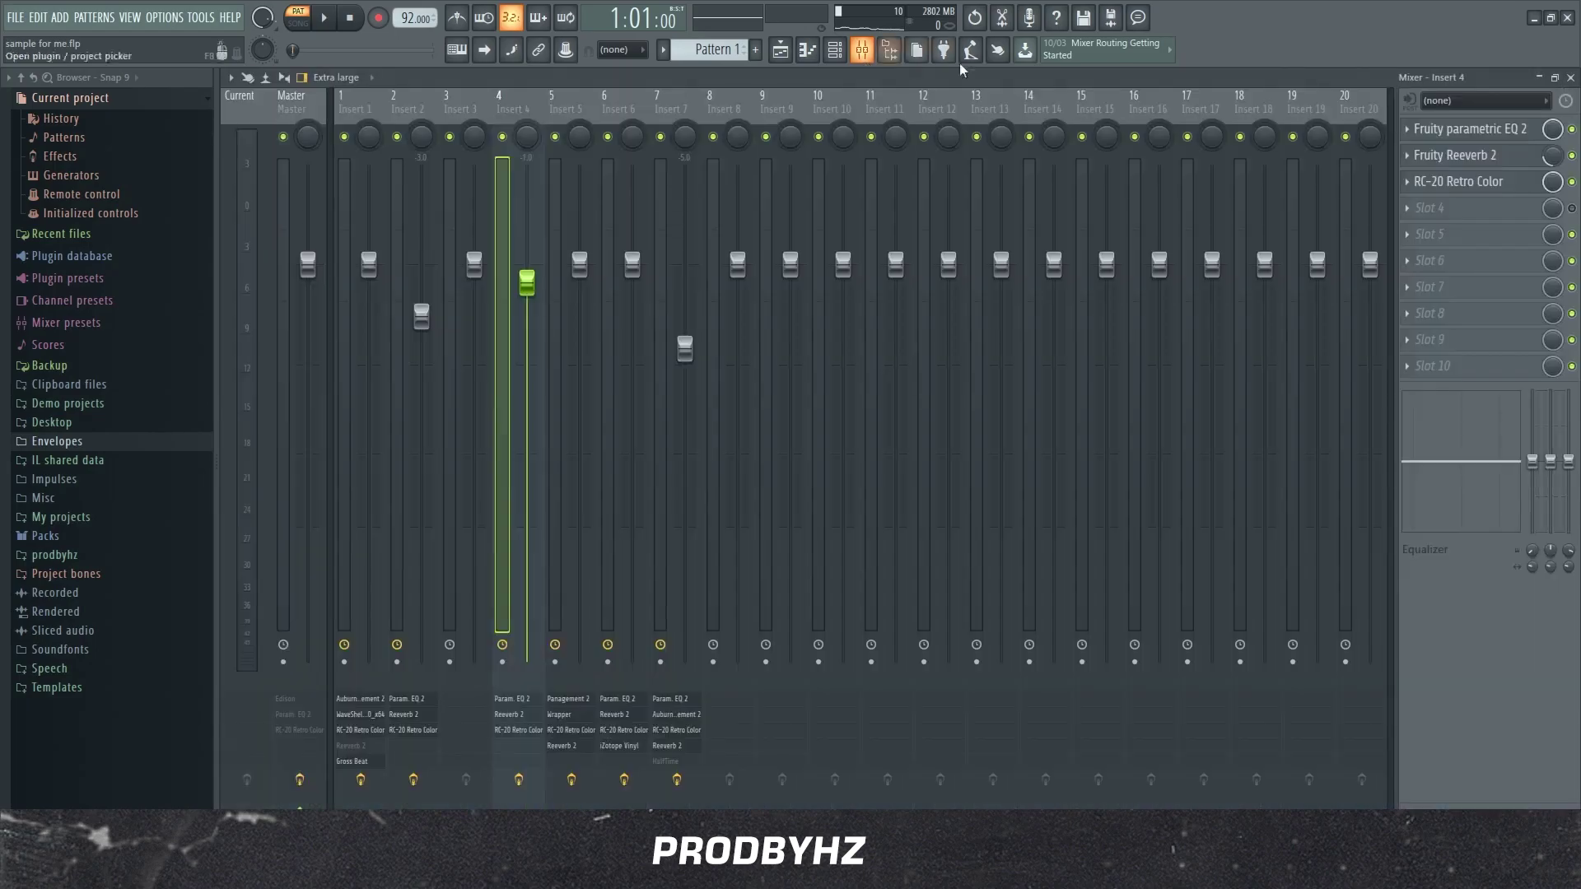
- Check Insert 4's Parametric EQ 2, Reeverb 2 and RC-20, then return to the channel rack
left_click(1473, 132)
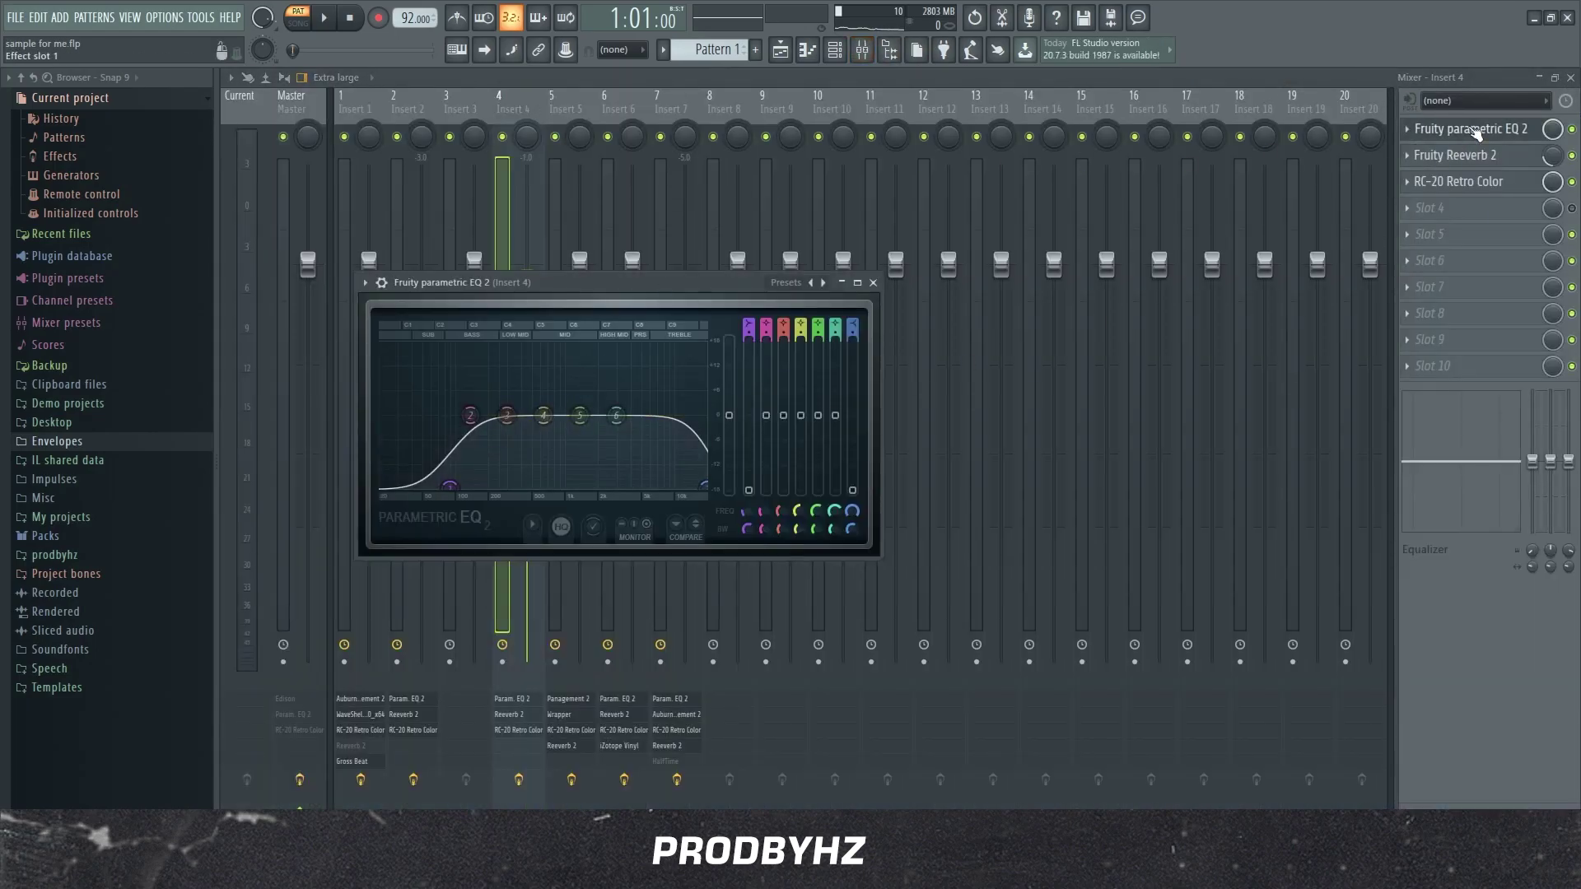
left_click(1457, 155)
left_click(1457, 181)
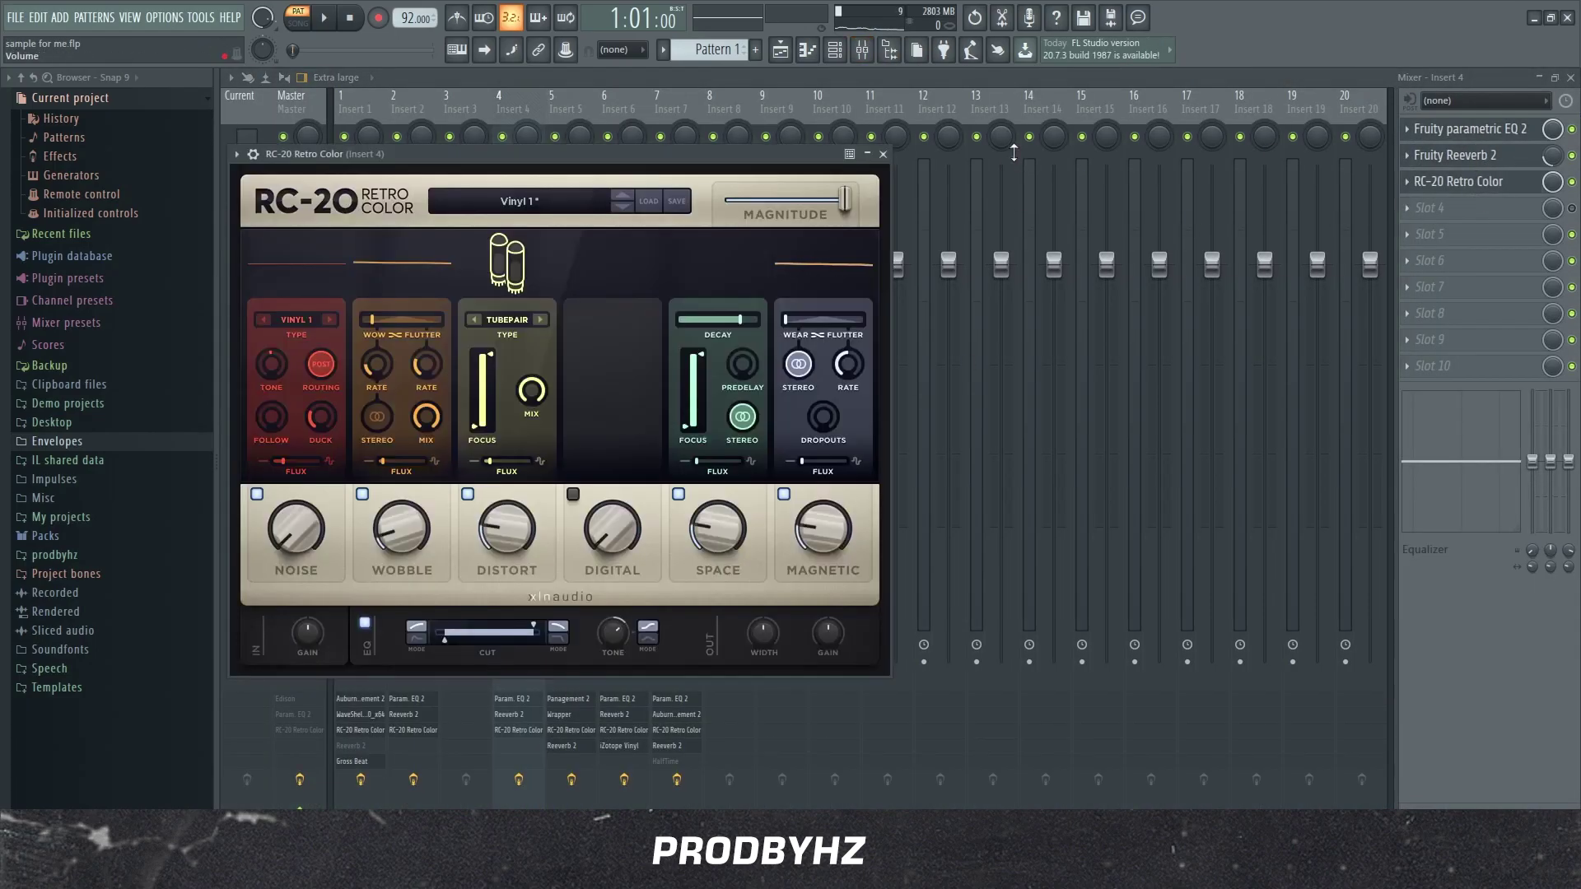
left_click(882, 154)
key("F6")
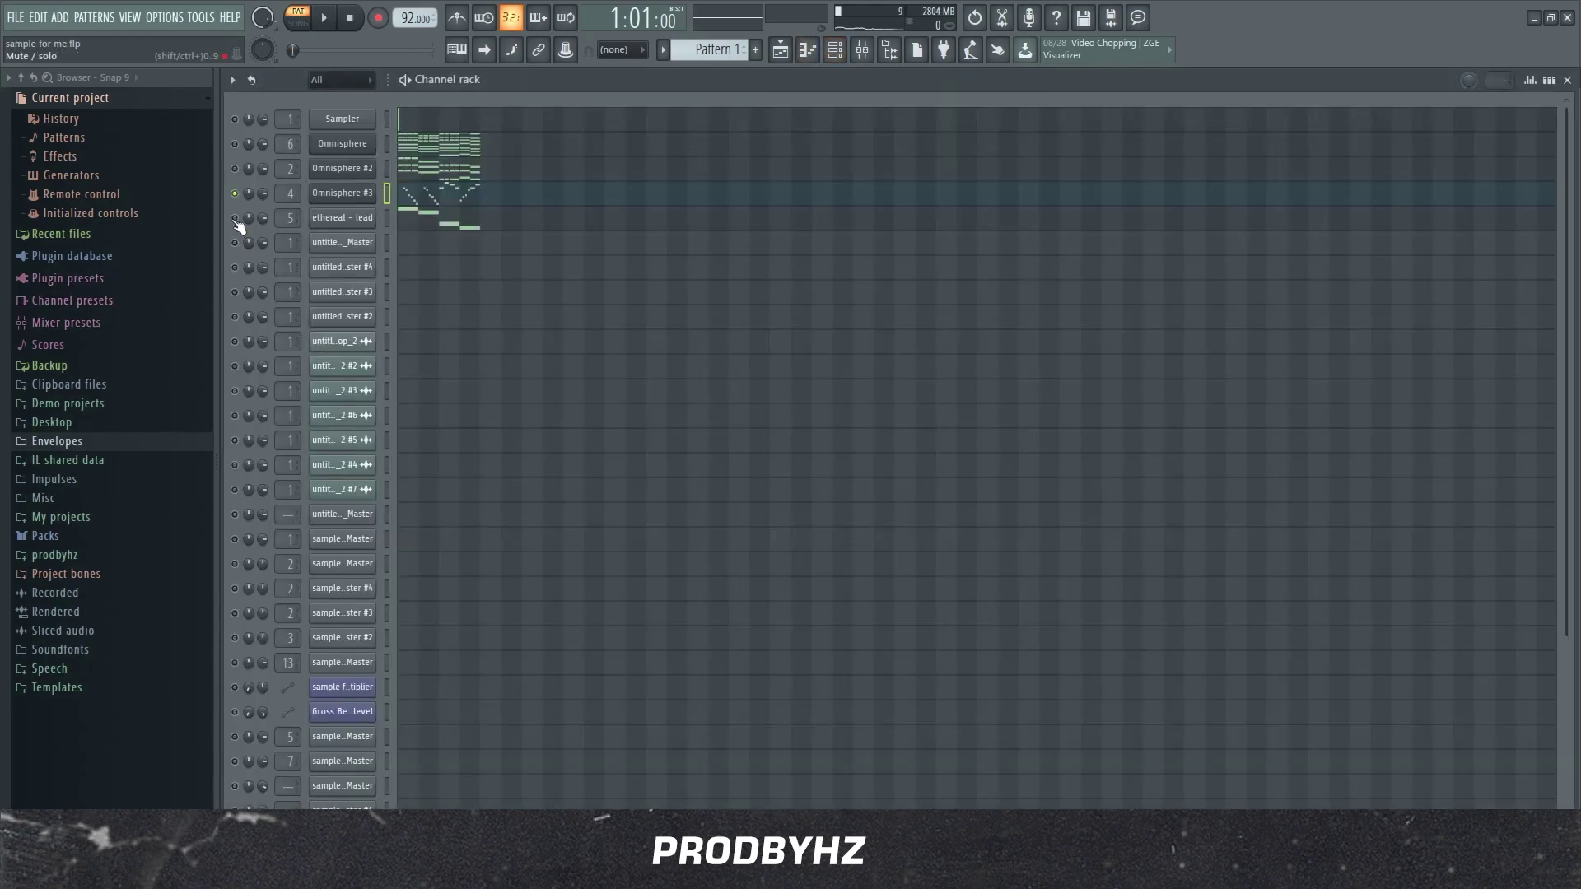
- Solo the ethereal - lead channel and preview its sample in the channel settings
right_click(239, 226)
left_click(367, 220)
left_click(345, 218)
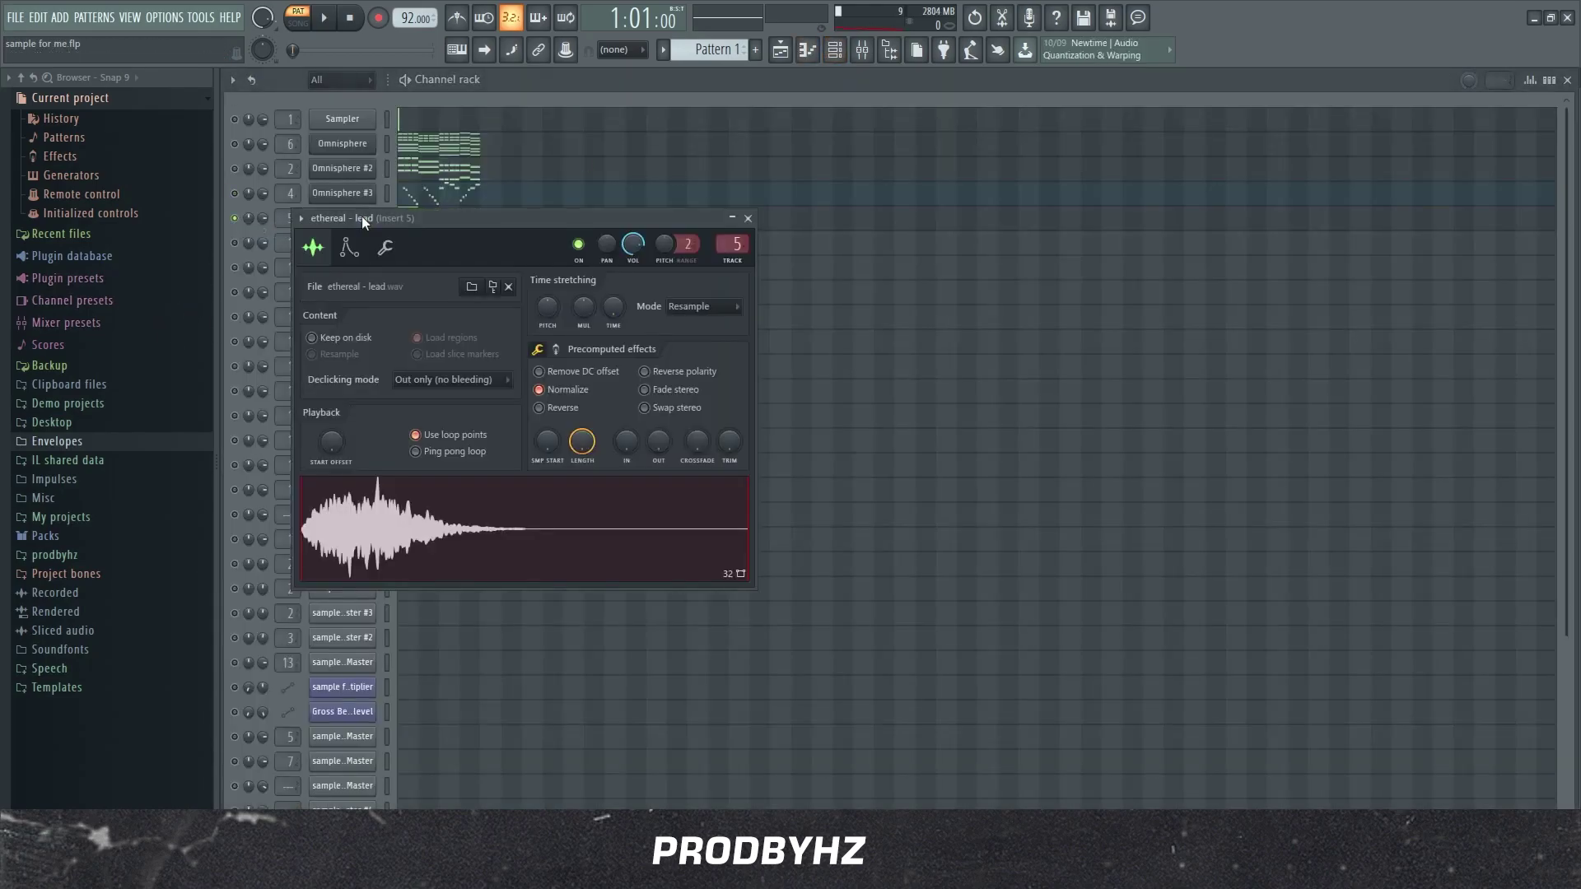
left_click(417, 558)
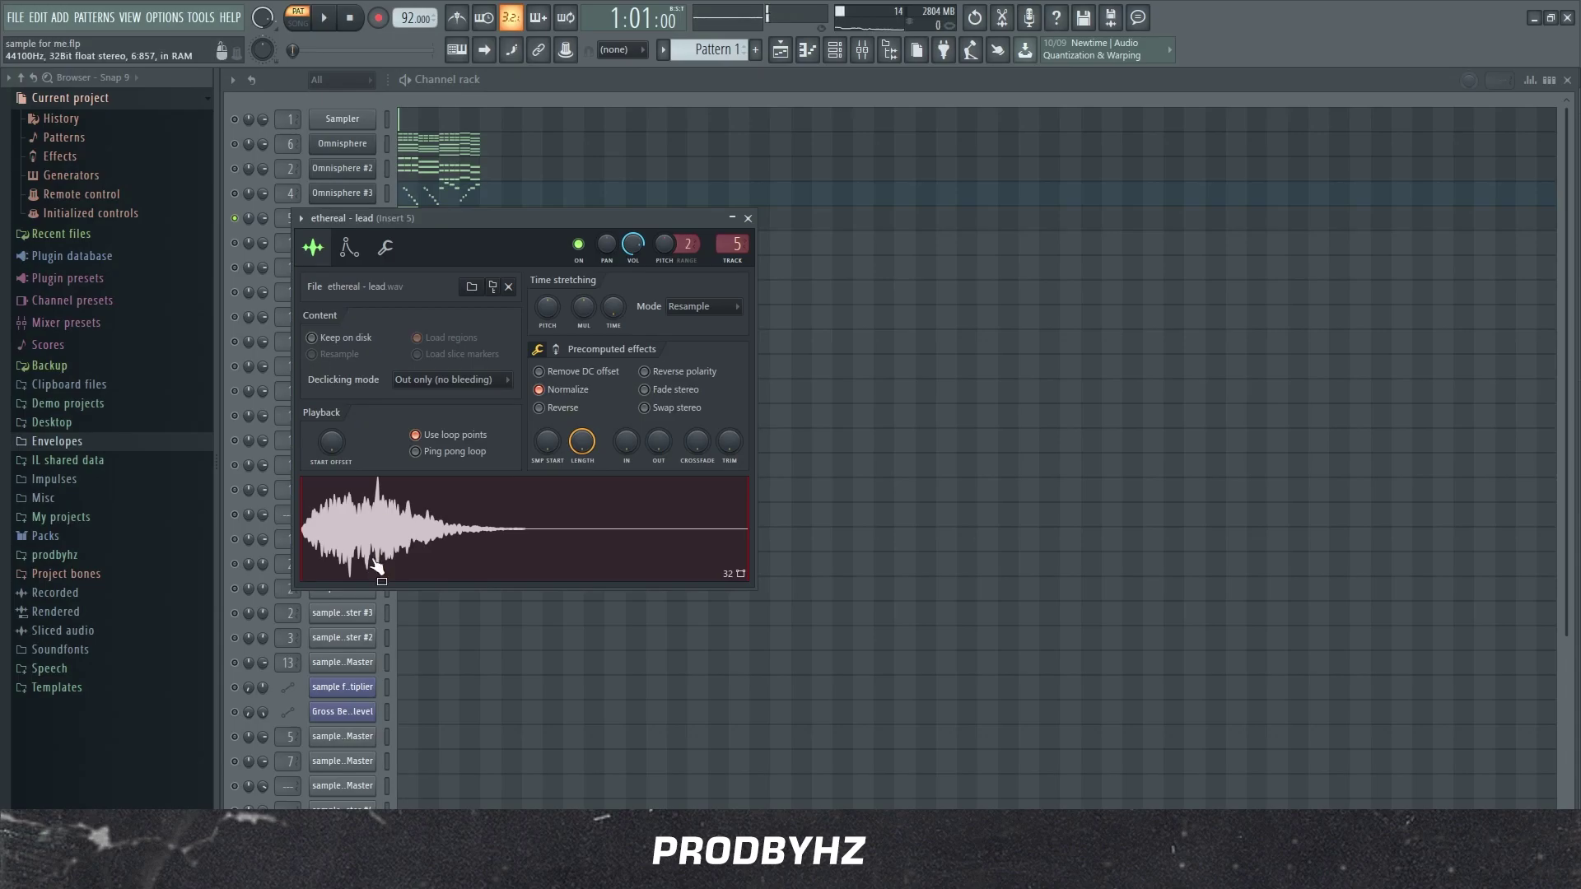
left_click(748, 218)
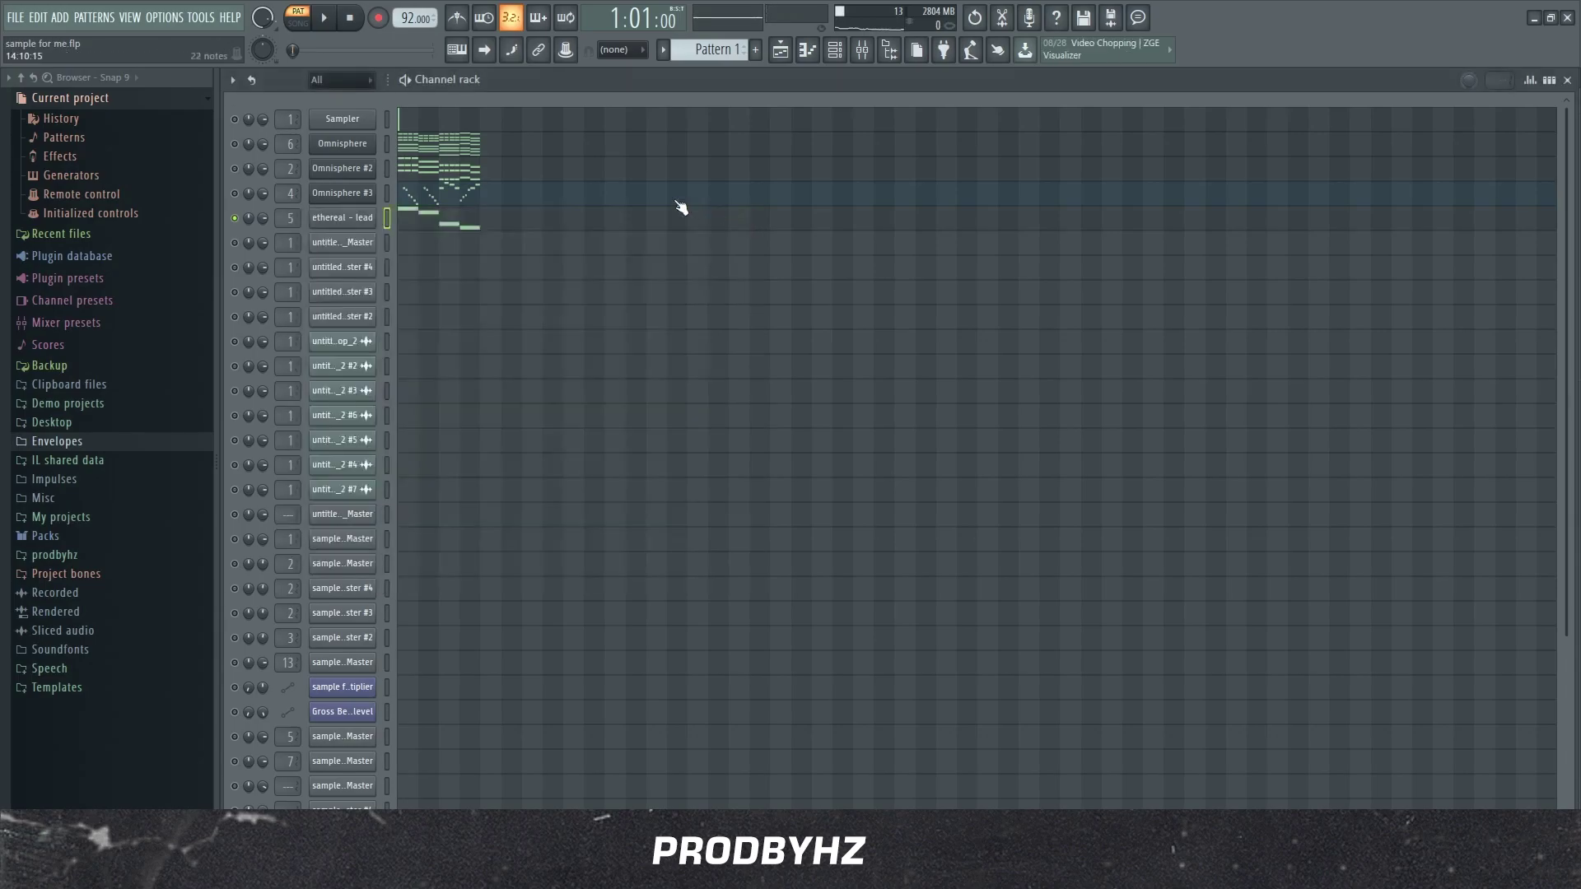
- Open ethereal - lead's piano roll, audition the F5 note, and play the melody
left_click(579, 218)
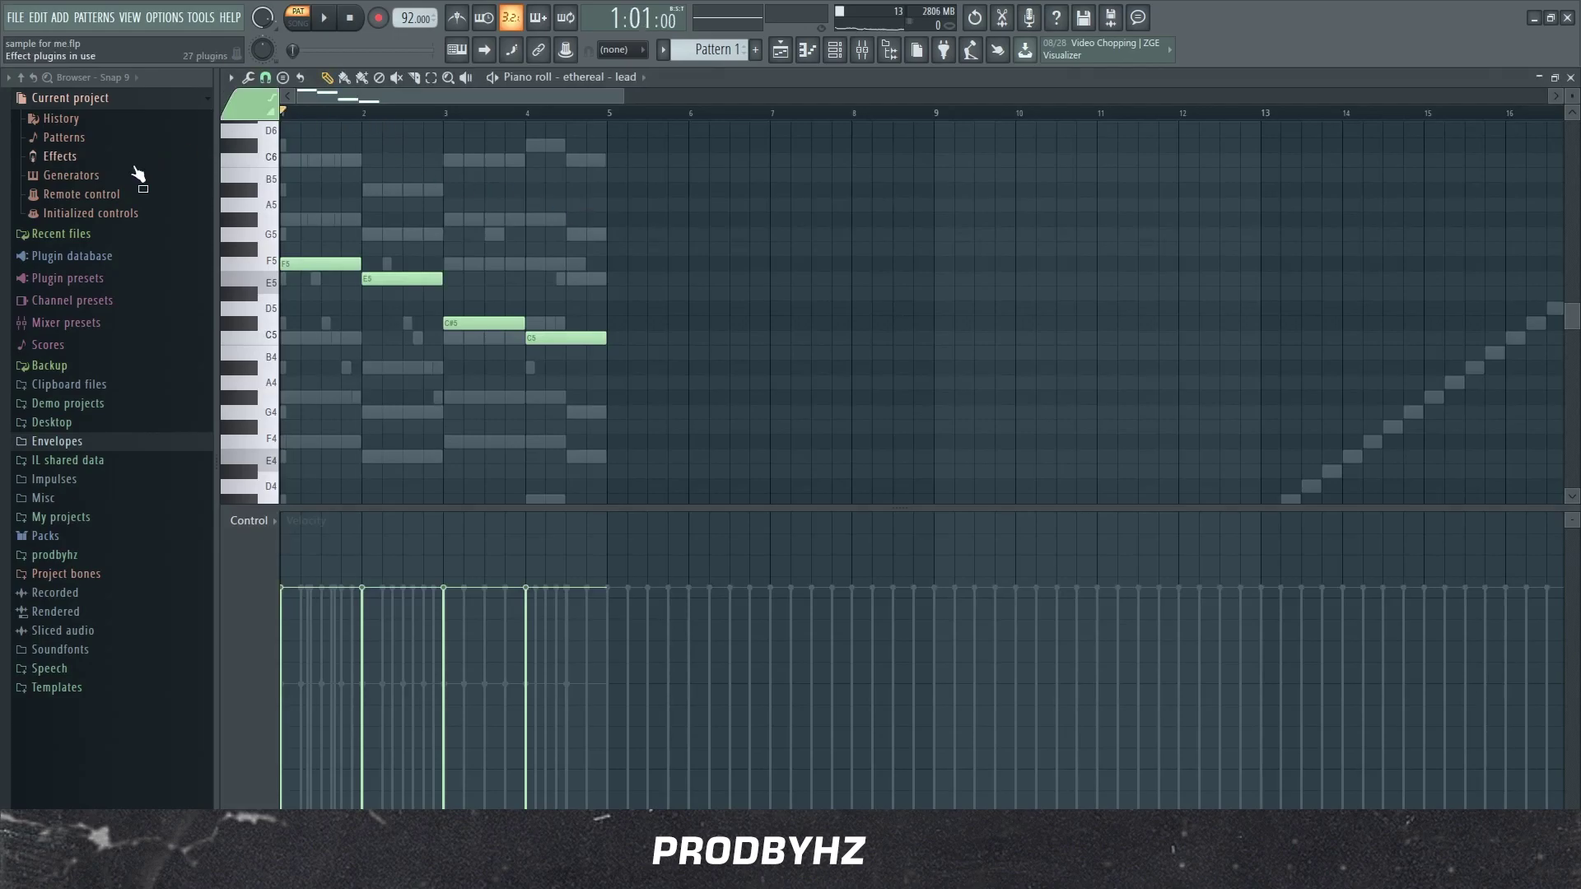
left_click(343, 264)
key("space")
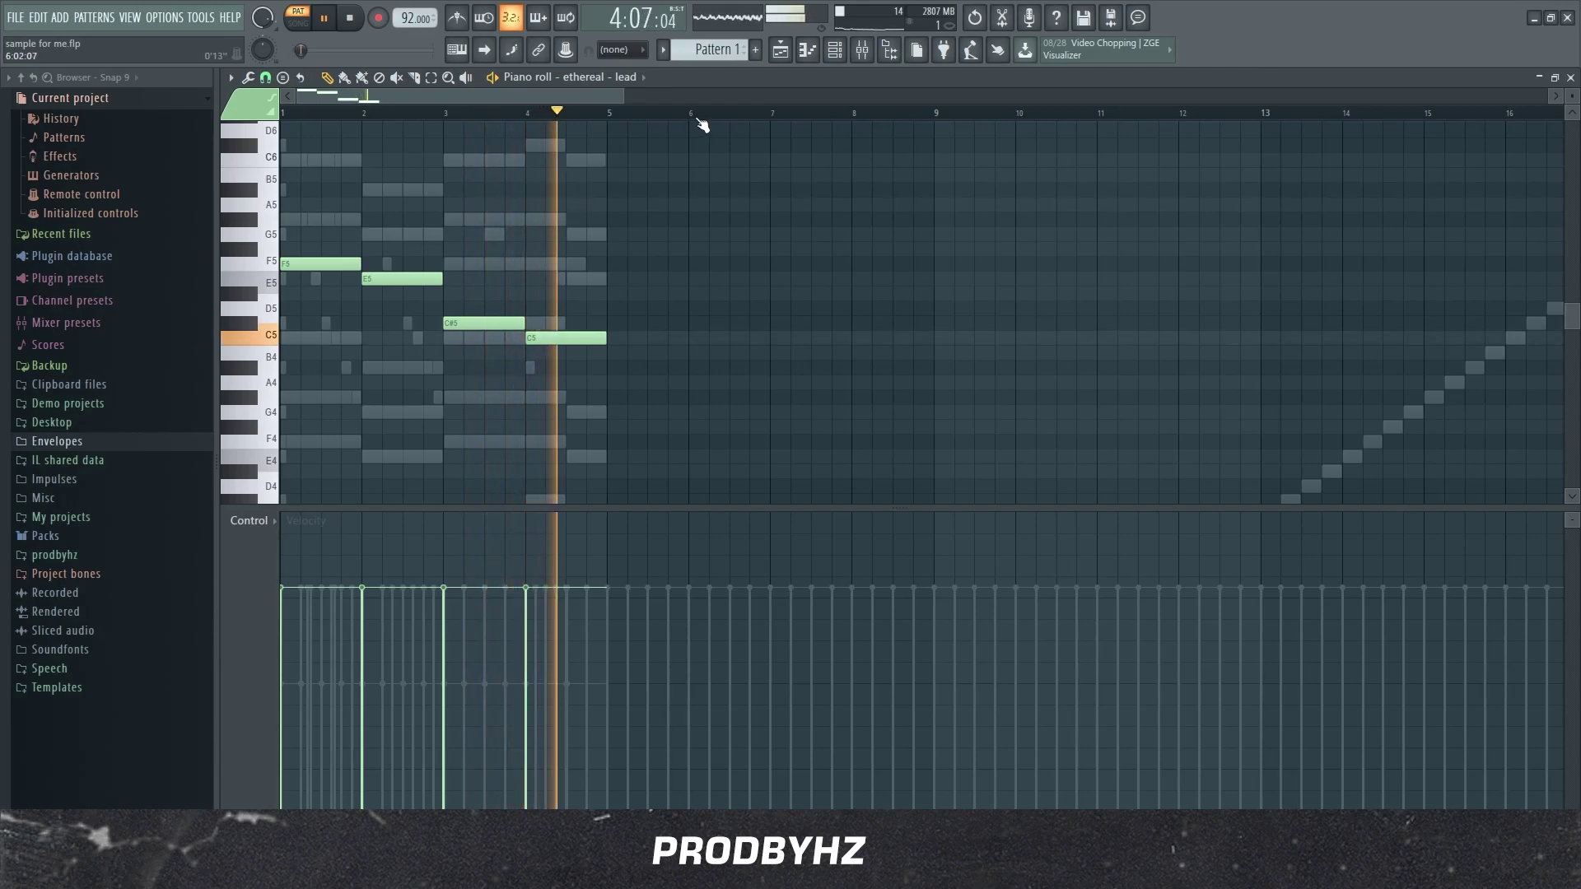
key("space")
left_click(862, 49)
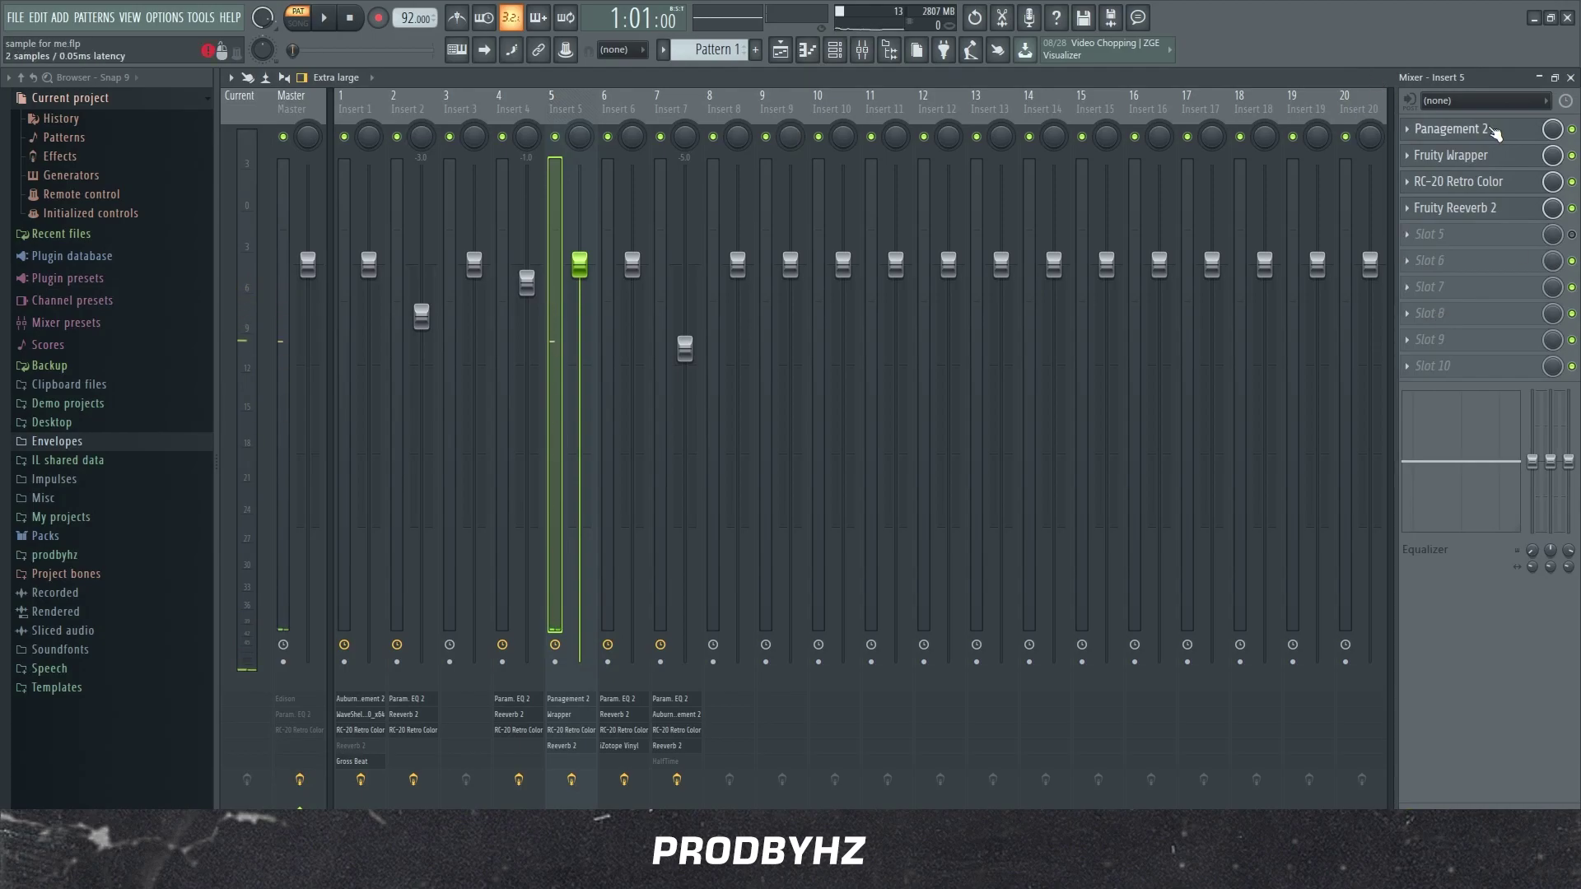
left_click(1493, 130)
left_click(943, 262)
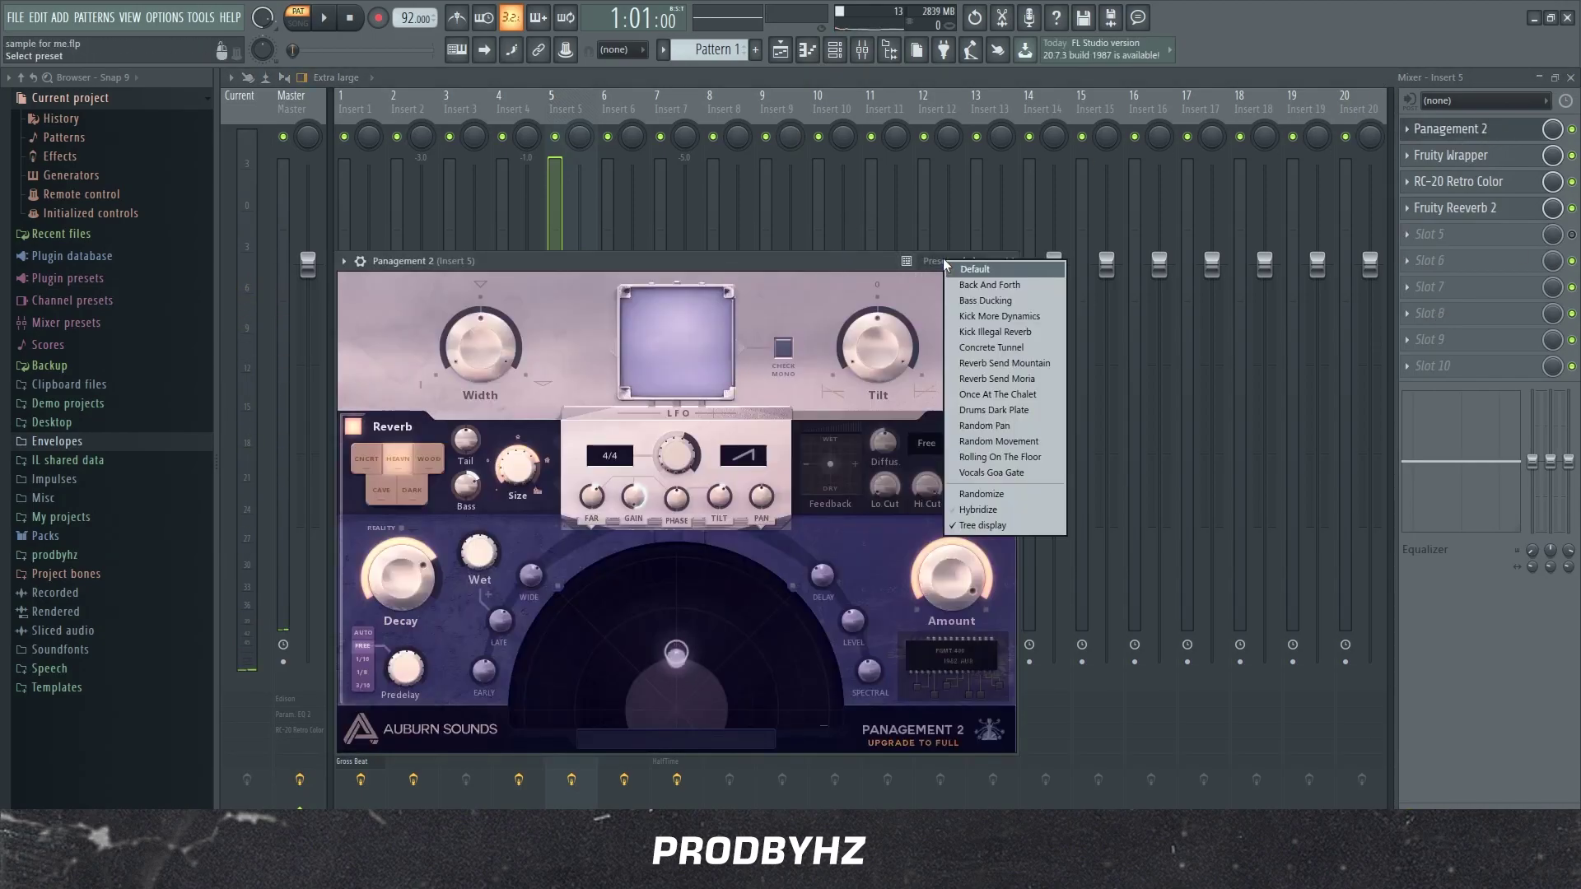
left_click(938, 263)
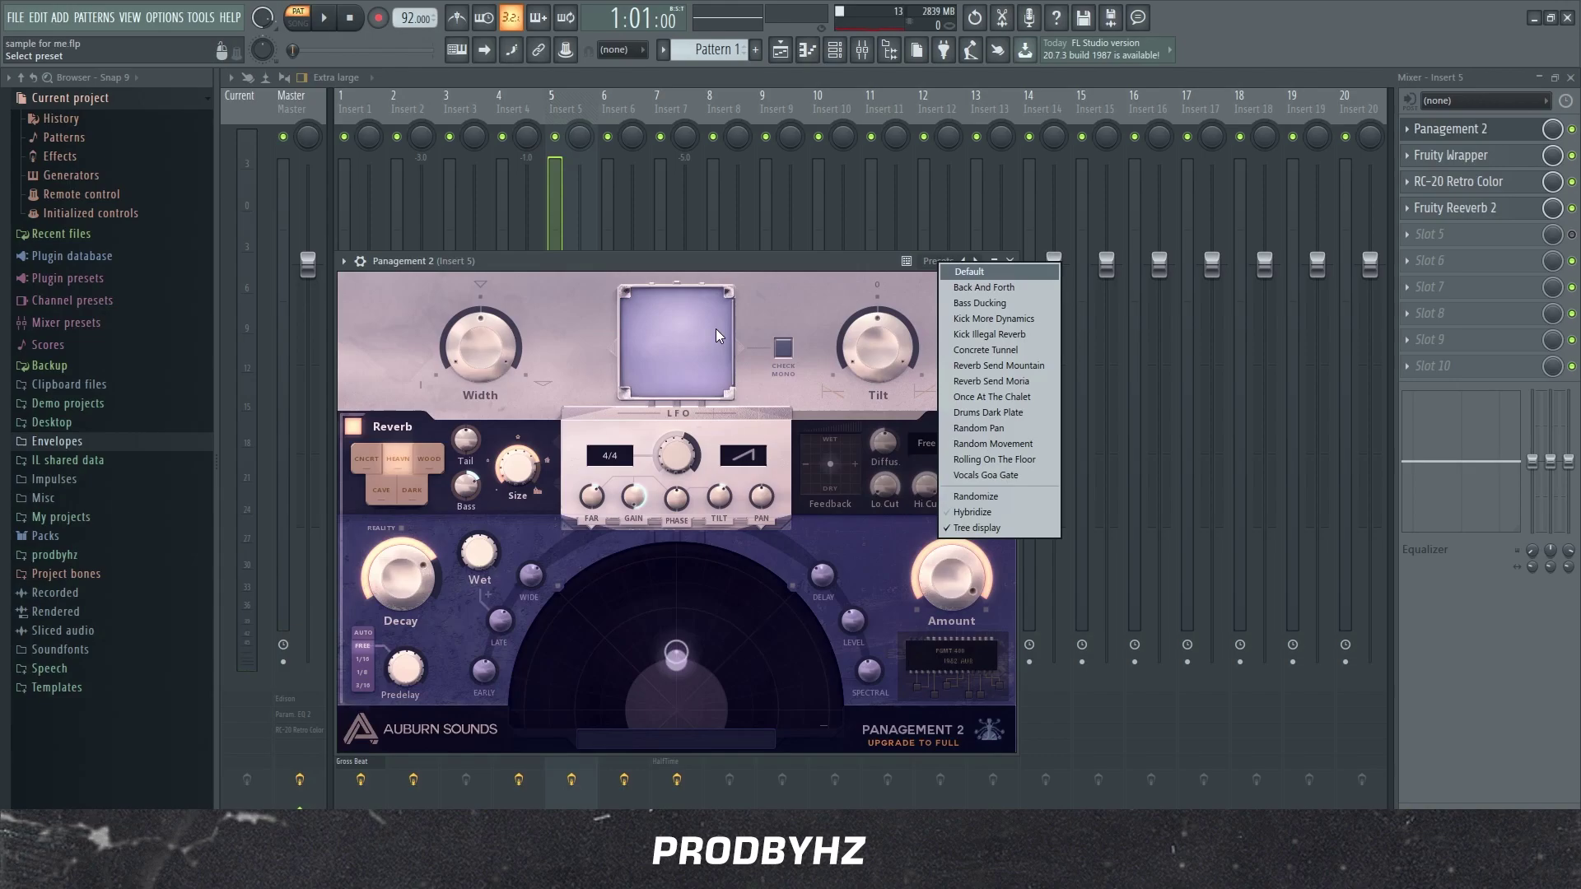
left_click(800, 316)
left_click(1430, 154)
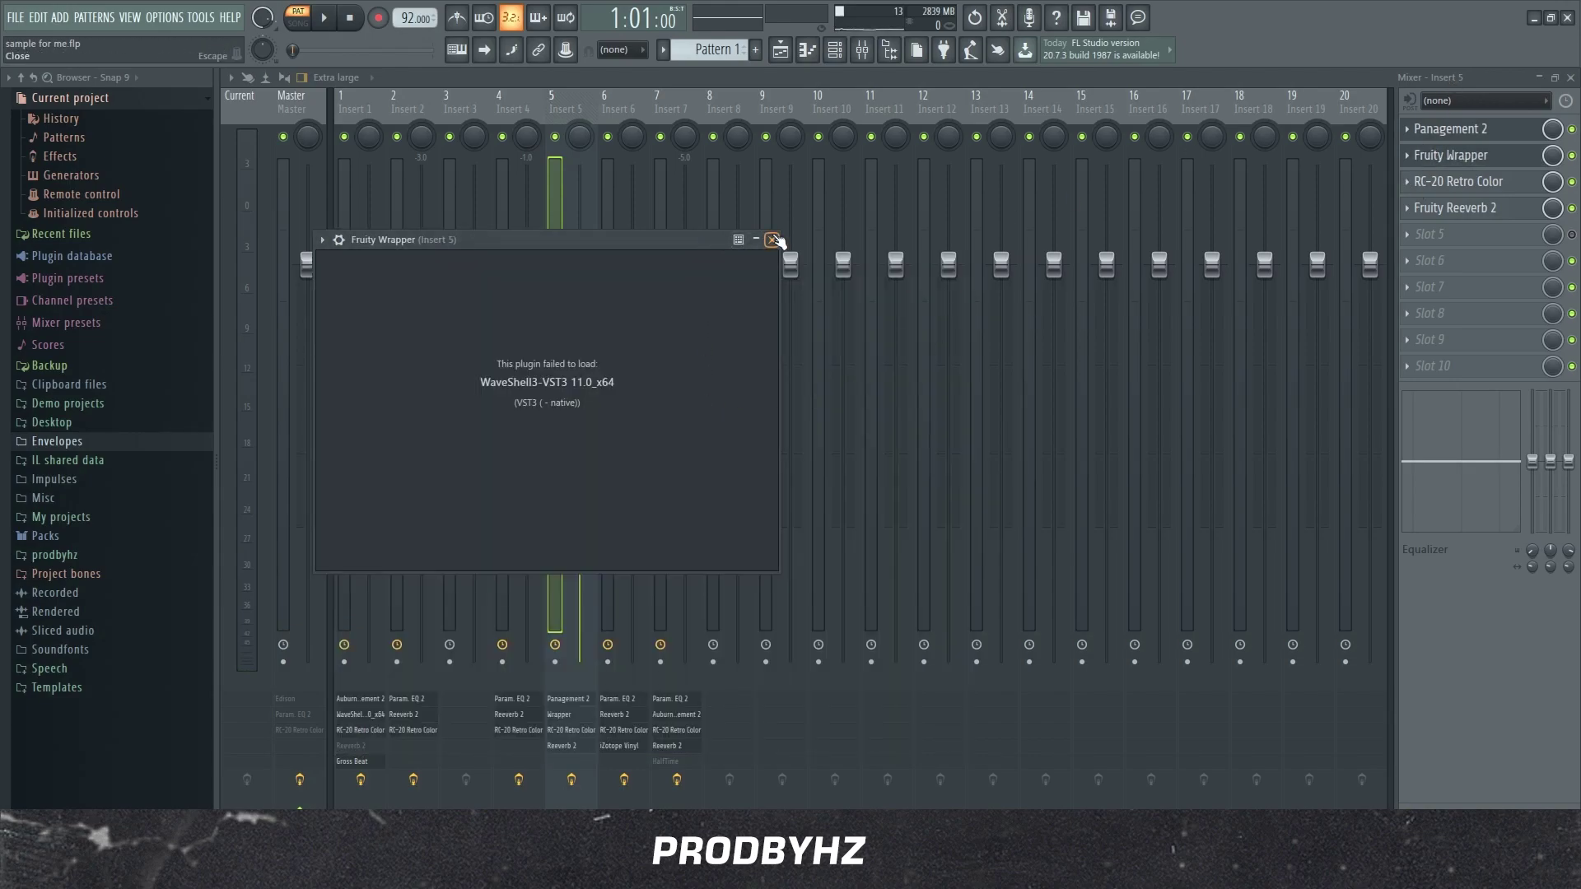
left_click(772, 239)
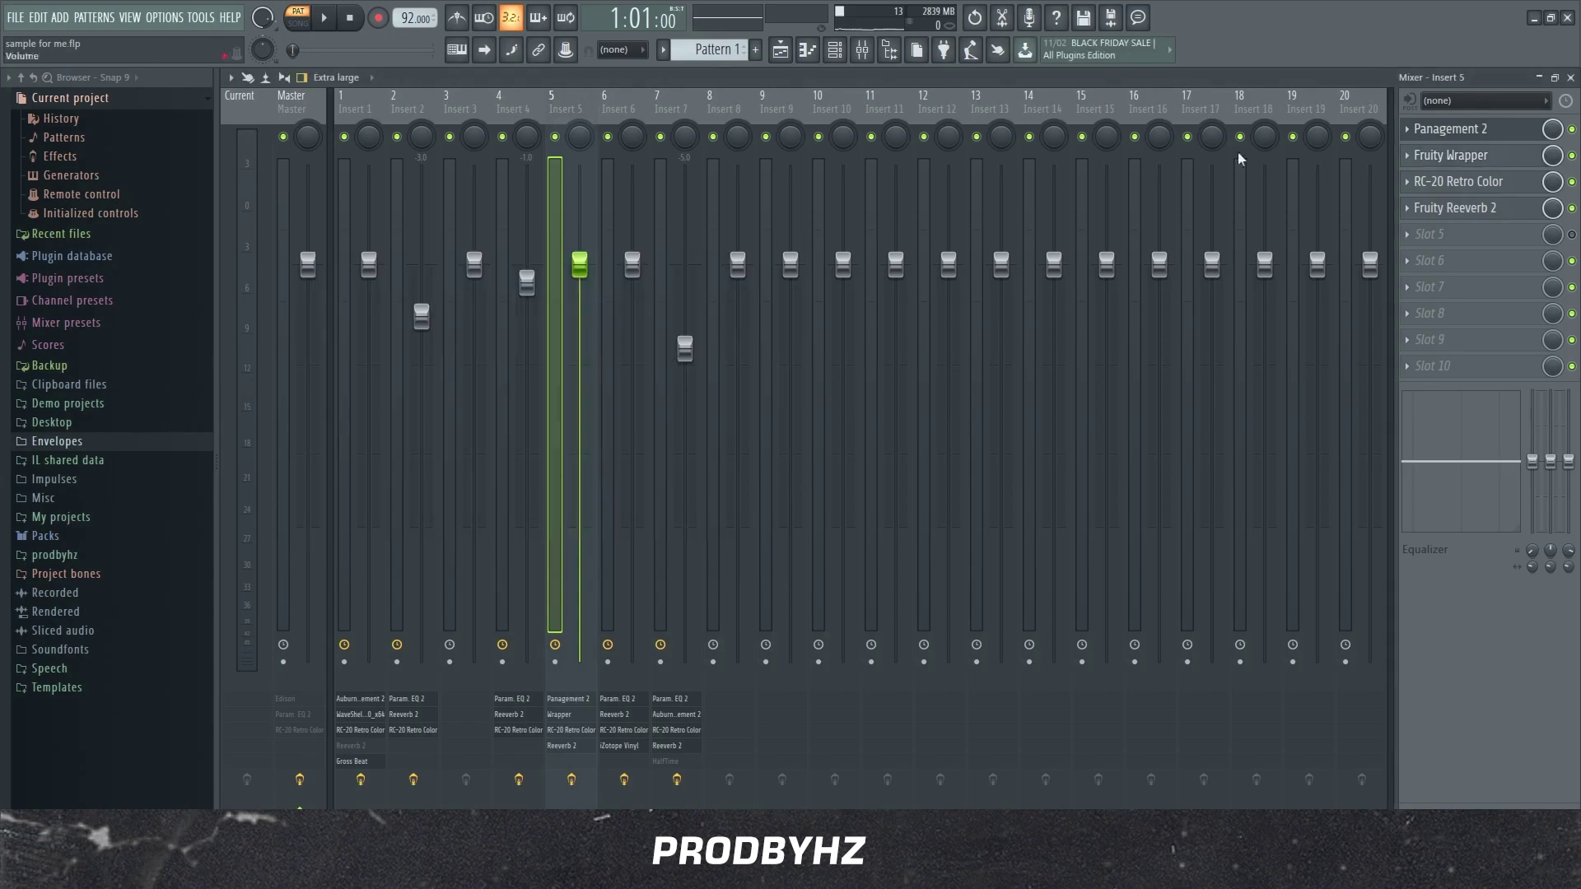
left_click(1434, 181)
left_click(1434, 181)
left_click(1446, 156)
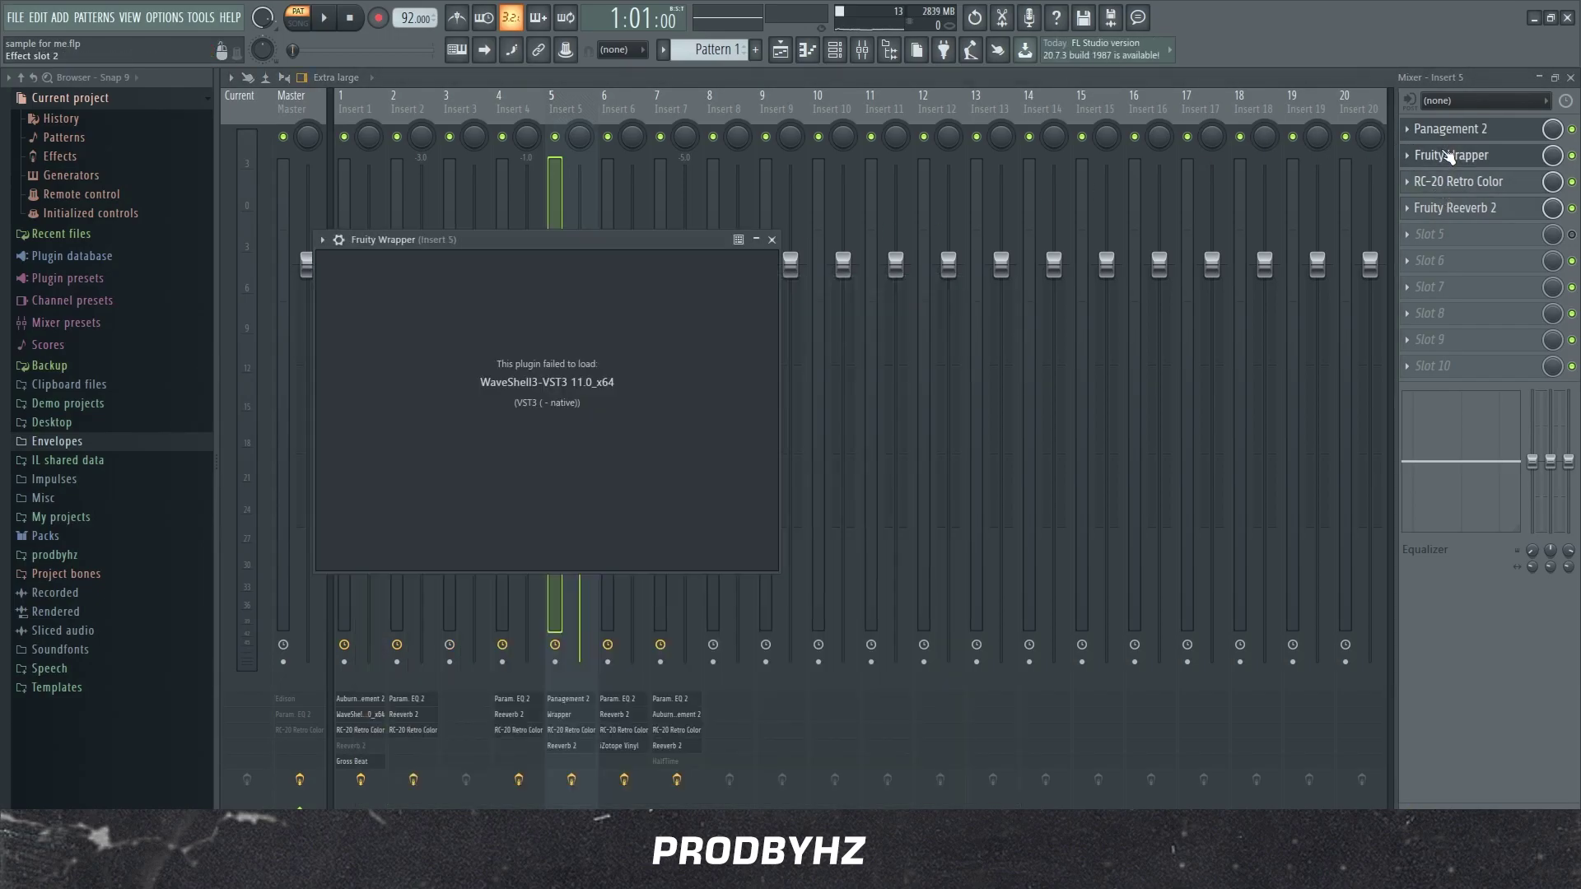
left_click(1447, 155)
left_click(1455, 181)
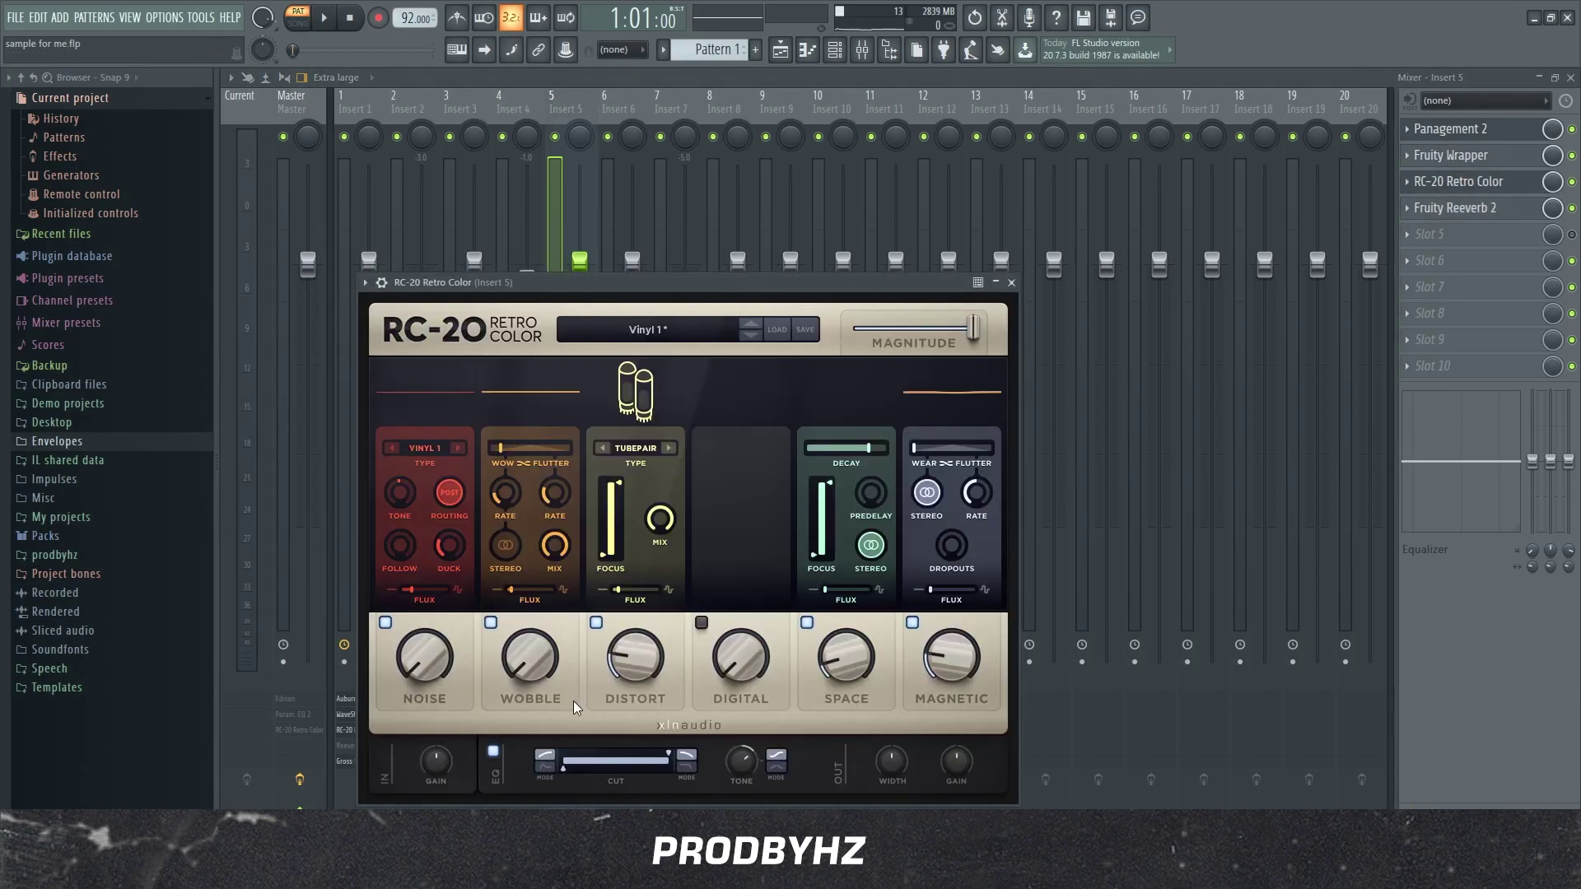
left_click(1455, 213)
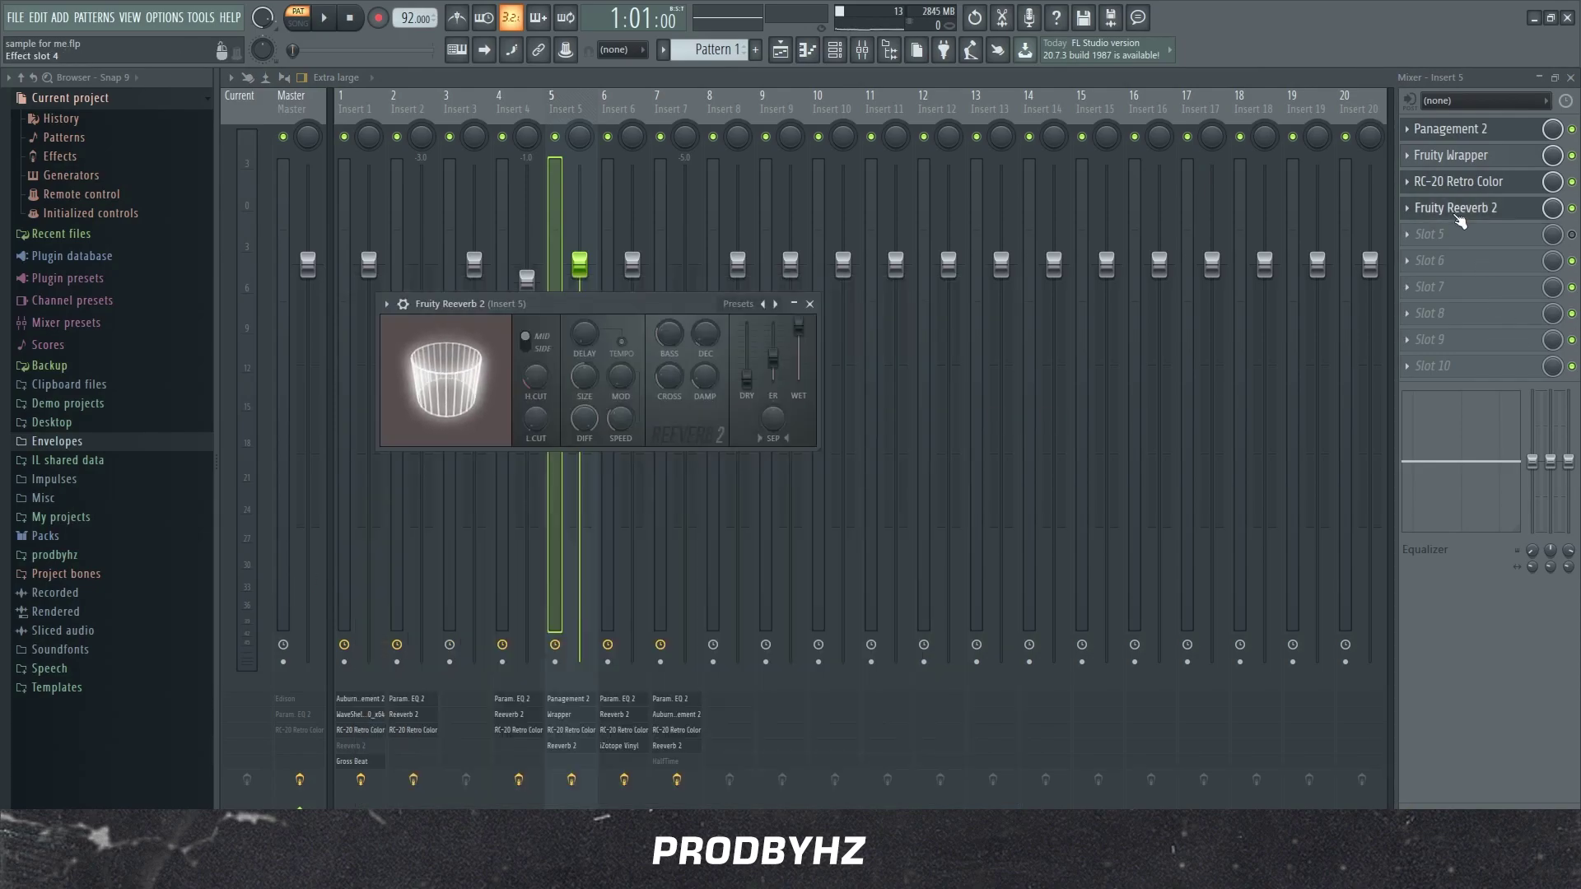
left_click(1454, 212)
- Play the ethereal - lead pattern, stop it, and close its piano roll
left_click(819, 52)
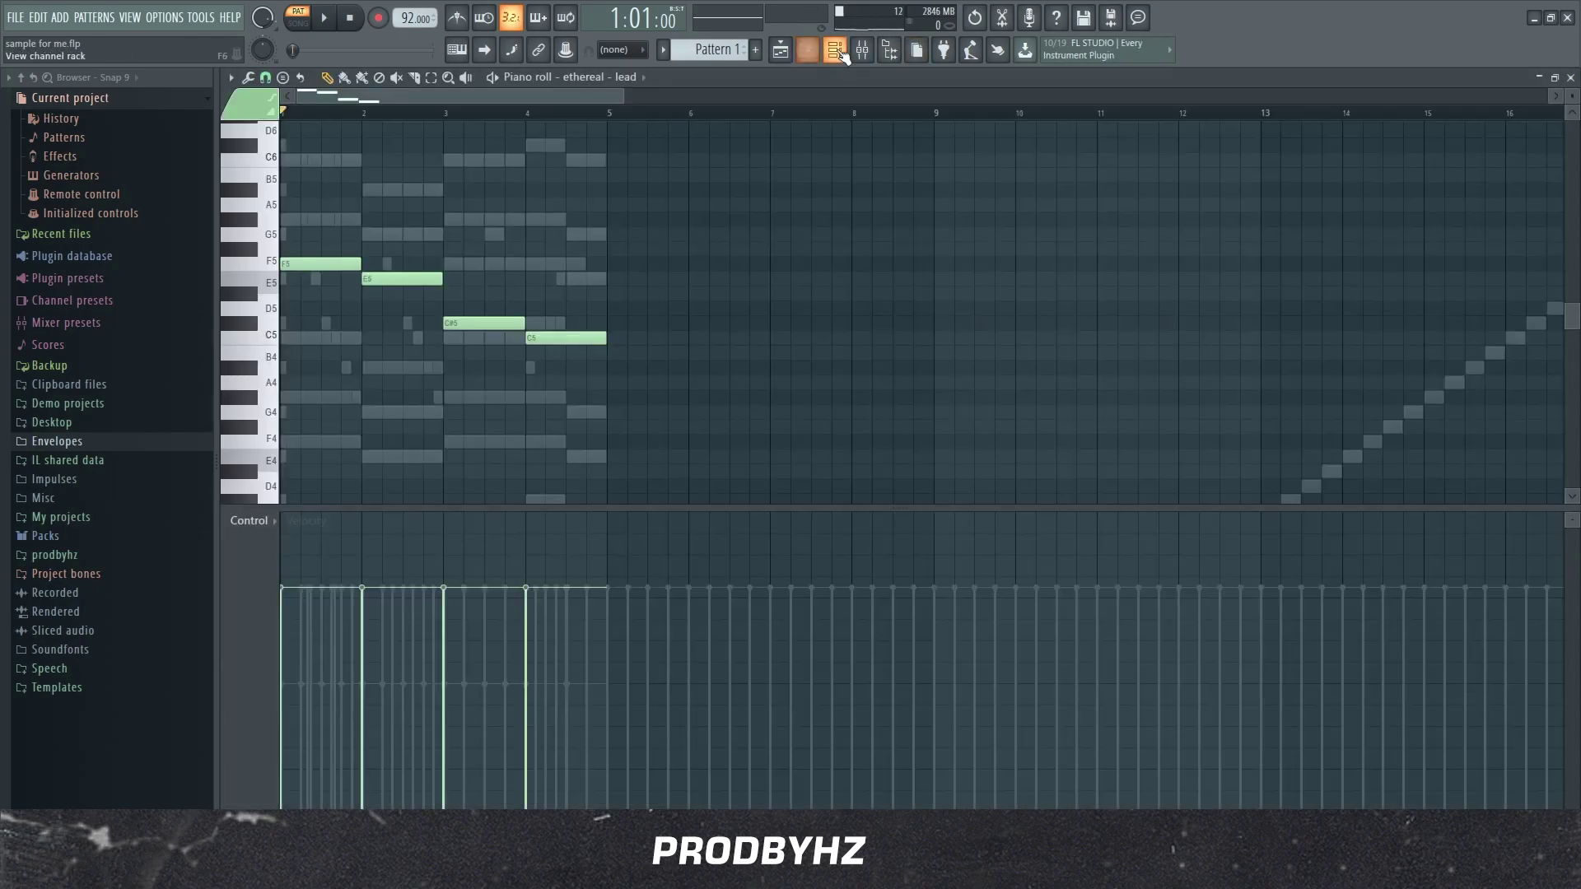
left_click(834, 50)
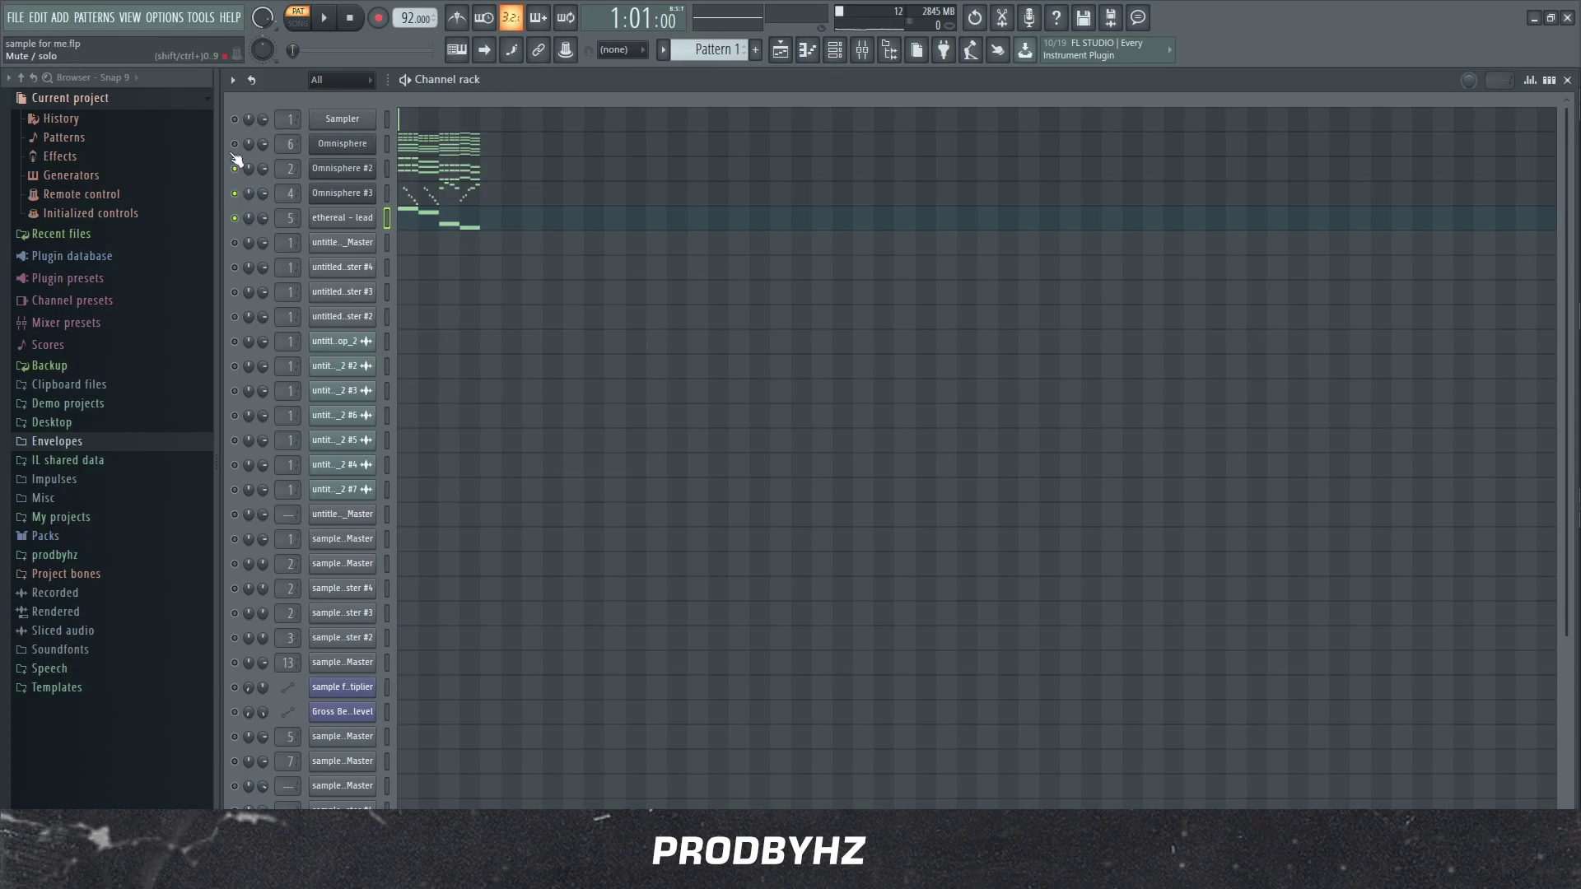
key("space")
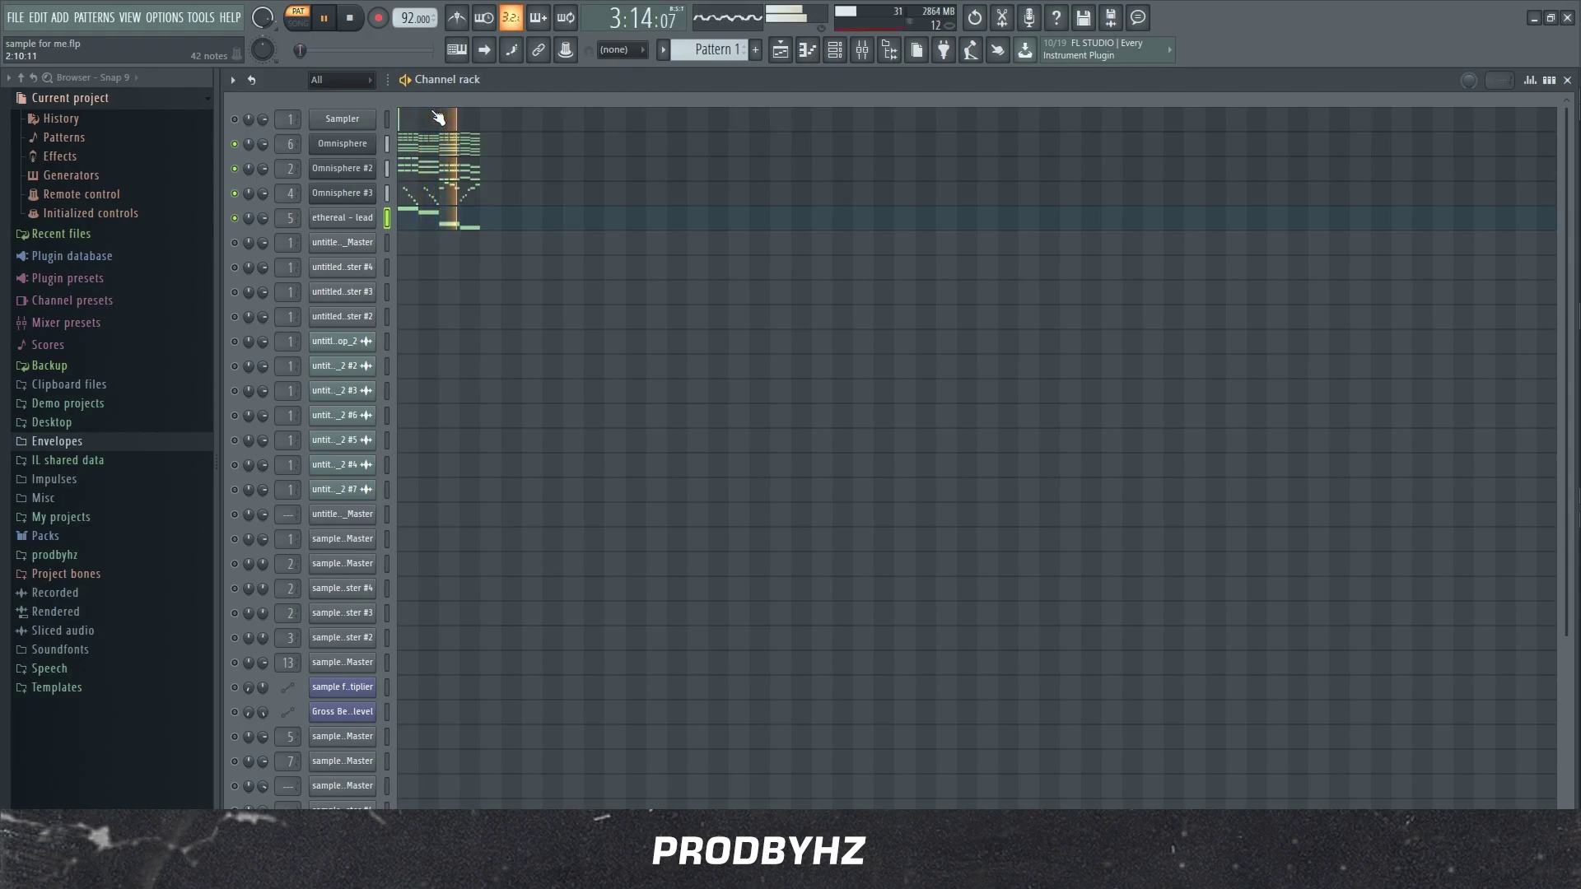
left_click(834, 50)
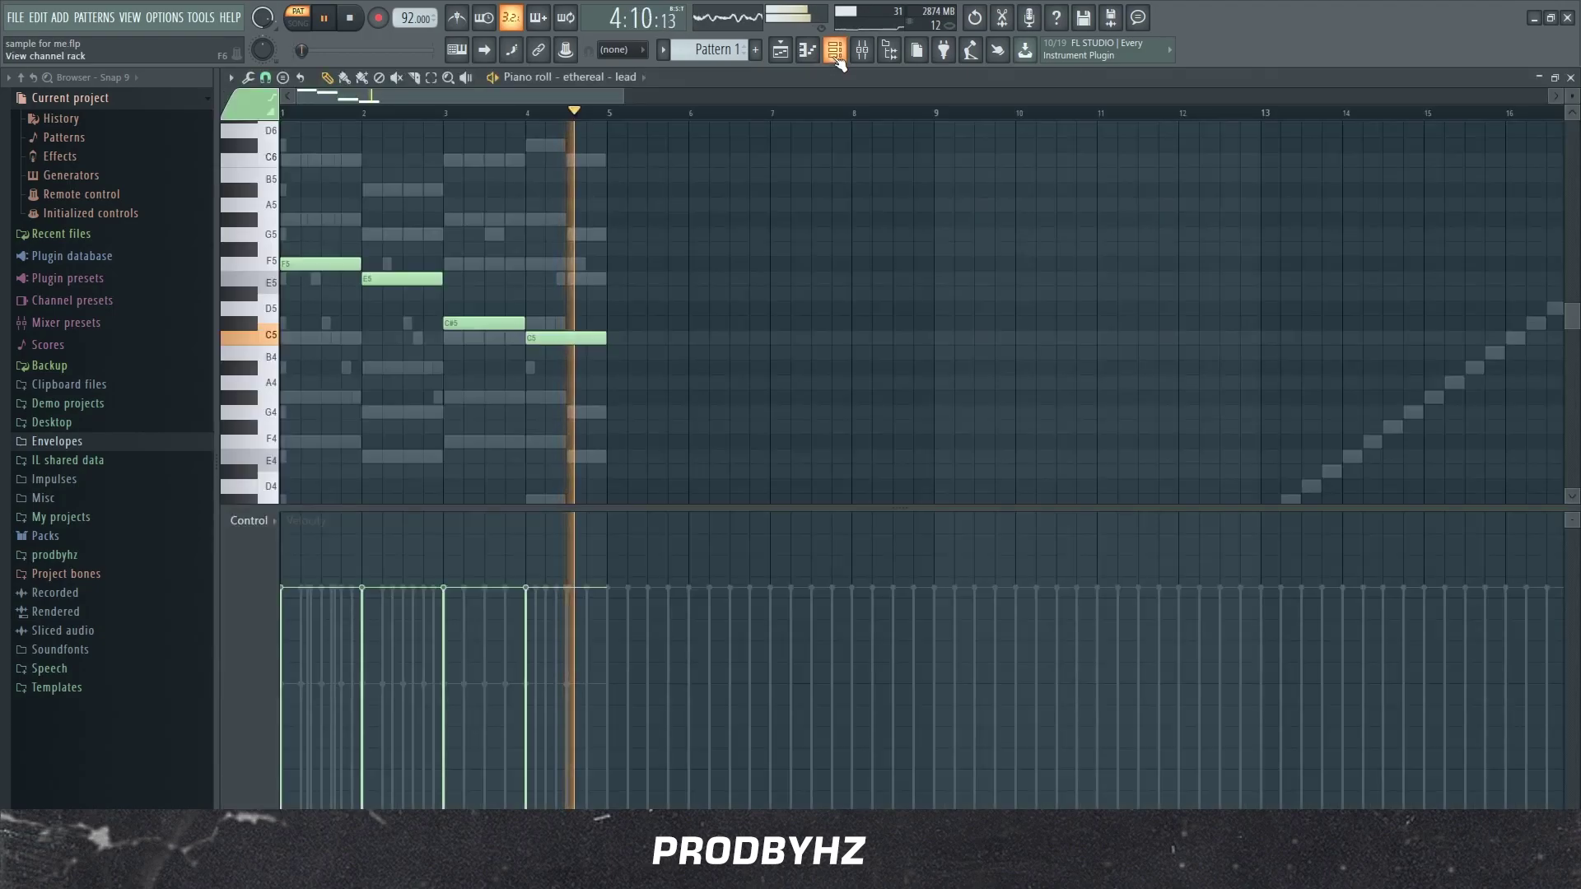
key("space")
left_click(1572, 77)
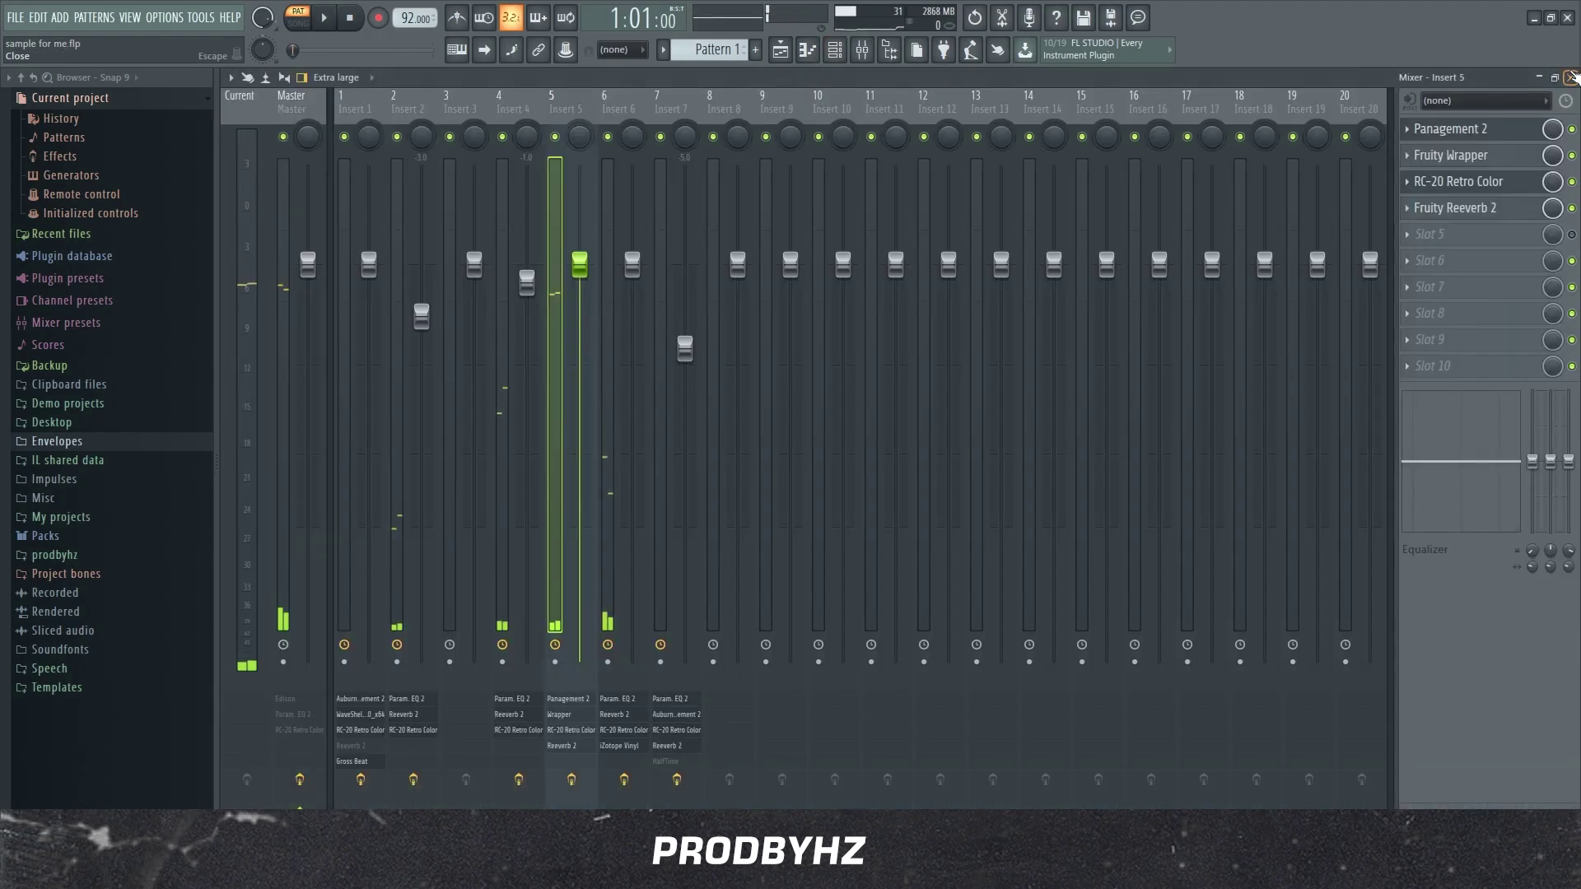
- Close the Mixer plus the RC-20, Panagement 2, reverb and Insert 4 and Insert 2 EQ windows
left_click(1572, 77)
left_click(1012, 282)
left_click(1010, 260)
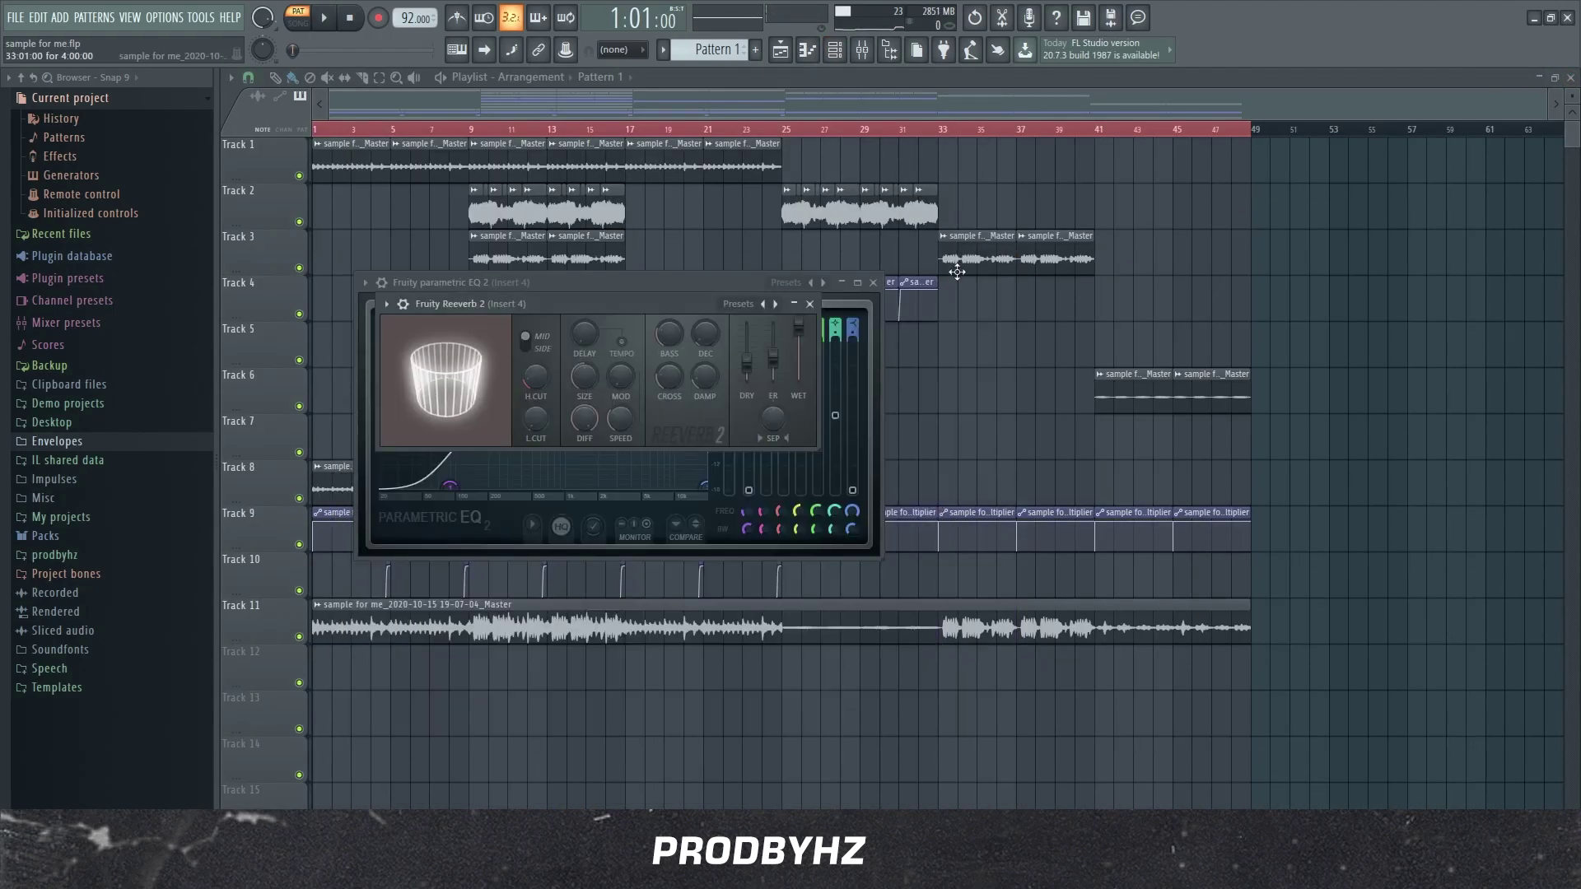
left_click(873, 284)
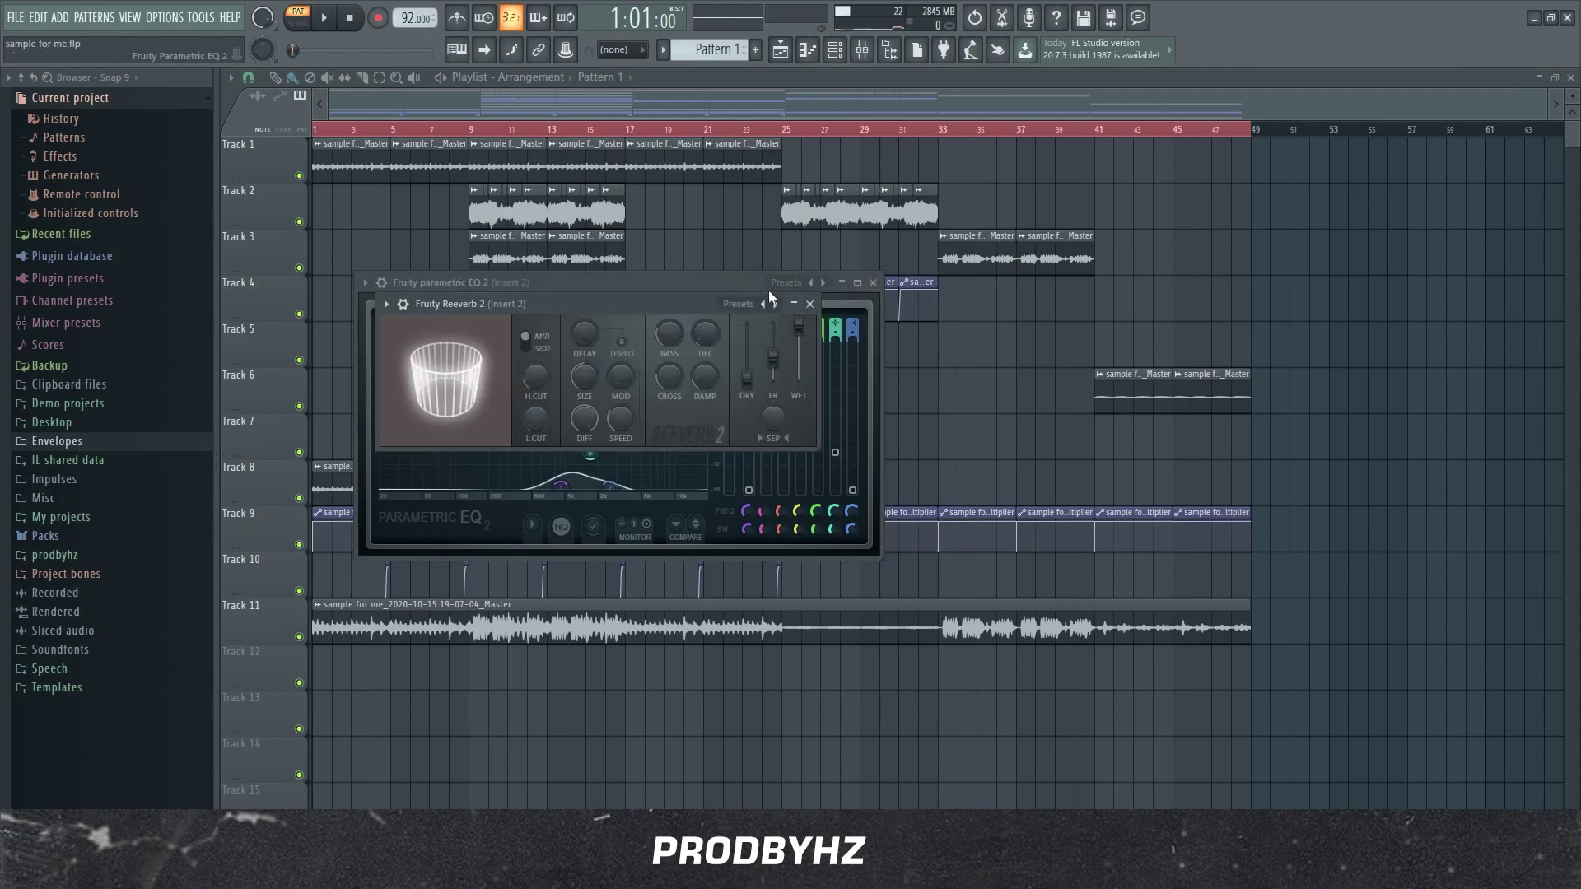
left_click(873, 283)
left_click(858, 283)
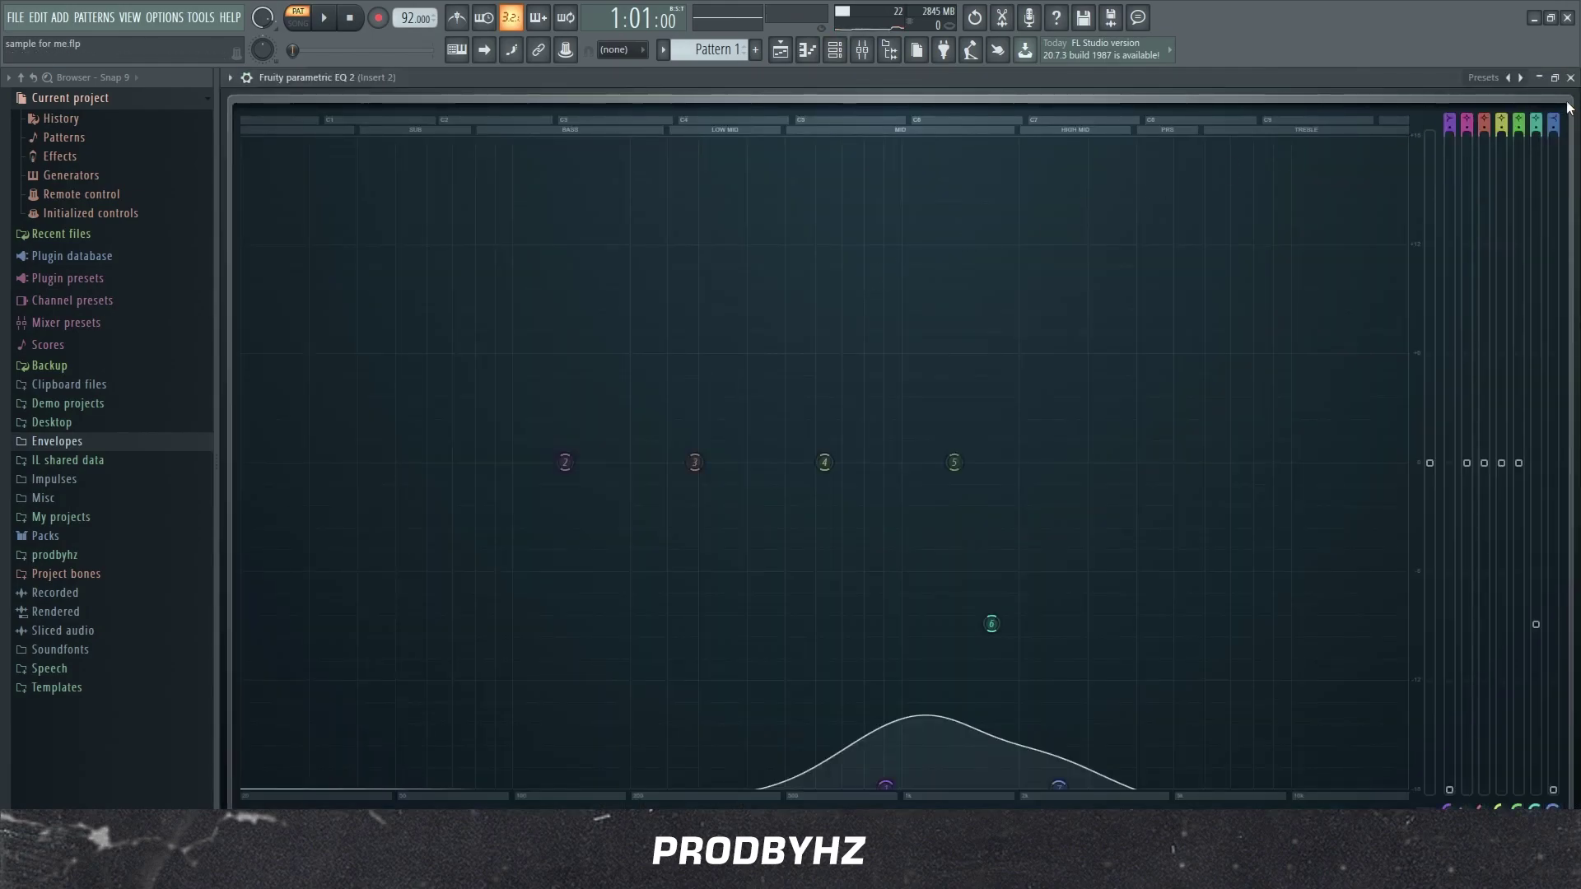
left_click(1569, 77)
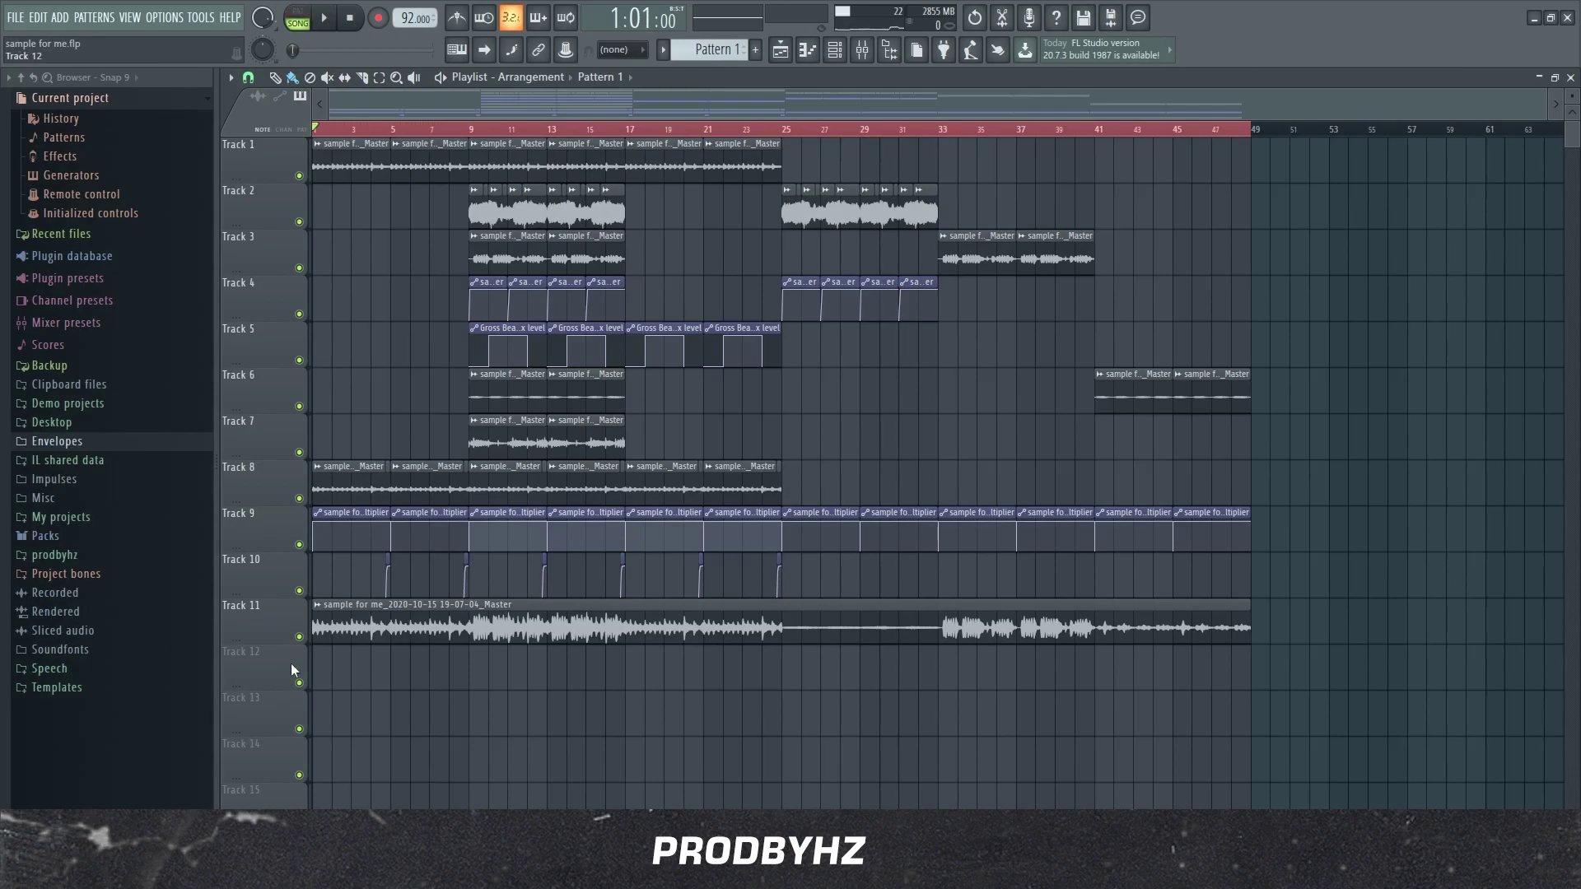
- Mute Track 11 and Track 1 in the playlist and bring up the channel rack
left_click(300, 638)
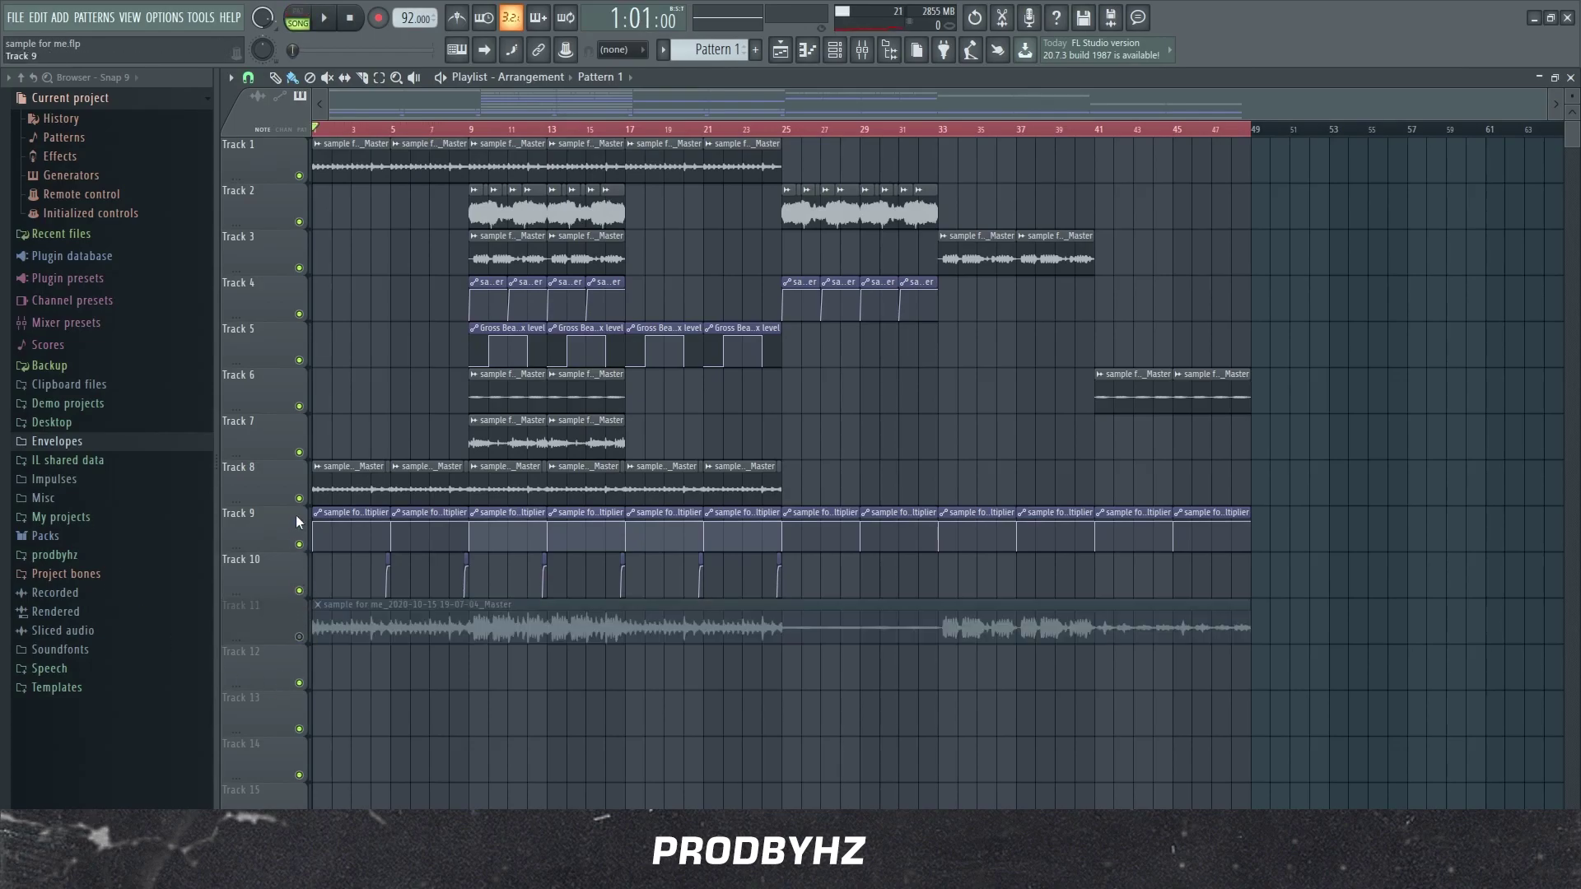
left_click(299, 175)
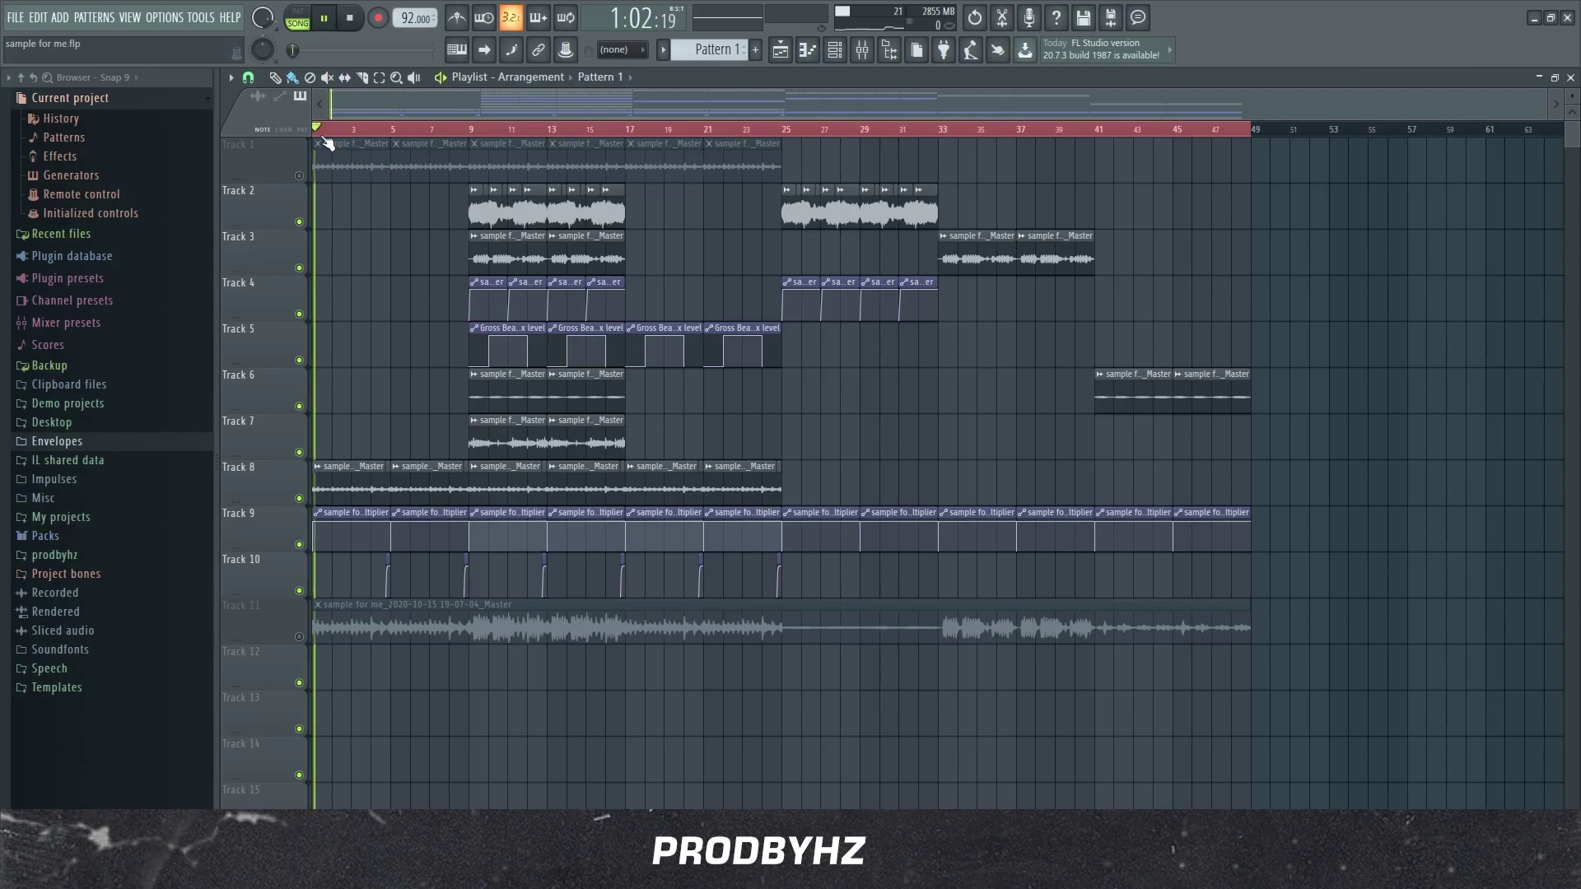
left_click(833, 50)
- Solo and then unsolo the ethereal - lead channel so every channel is active again
right_click(234, 218)
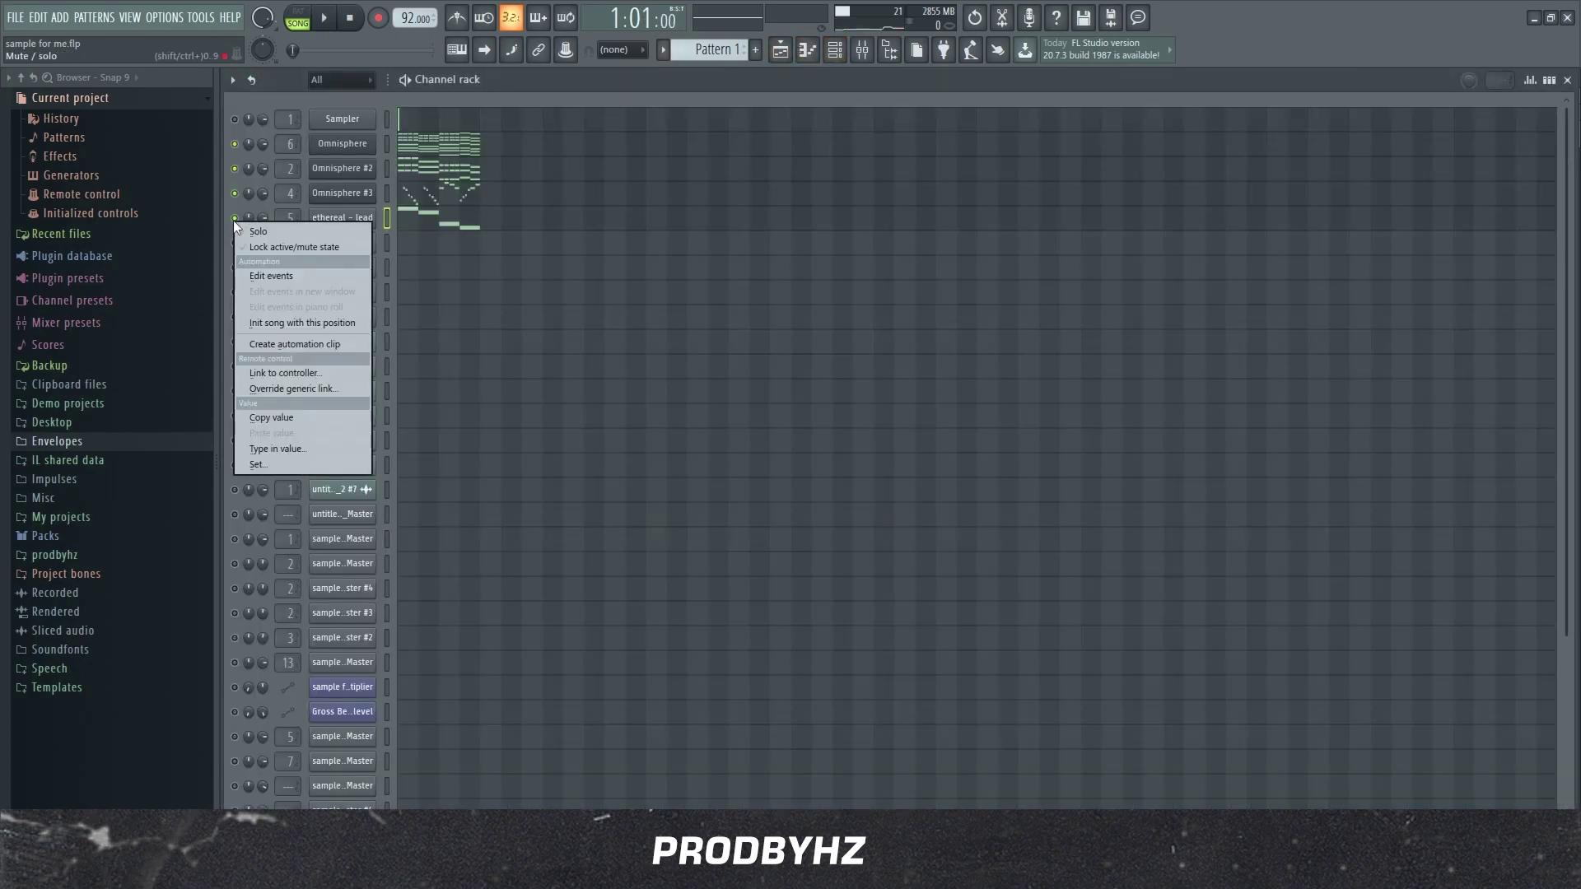
left_click(247, 227)
right_click(234, 217)
left_click(247, 227)
- Play the whole song arrangement from the Playlist, then stop it
key("space")
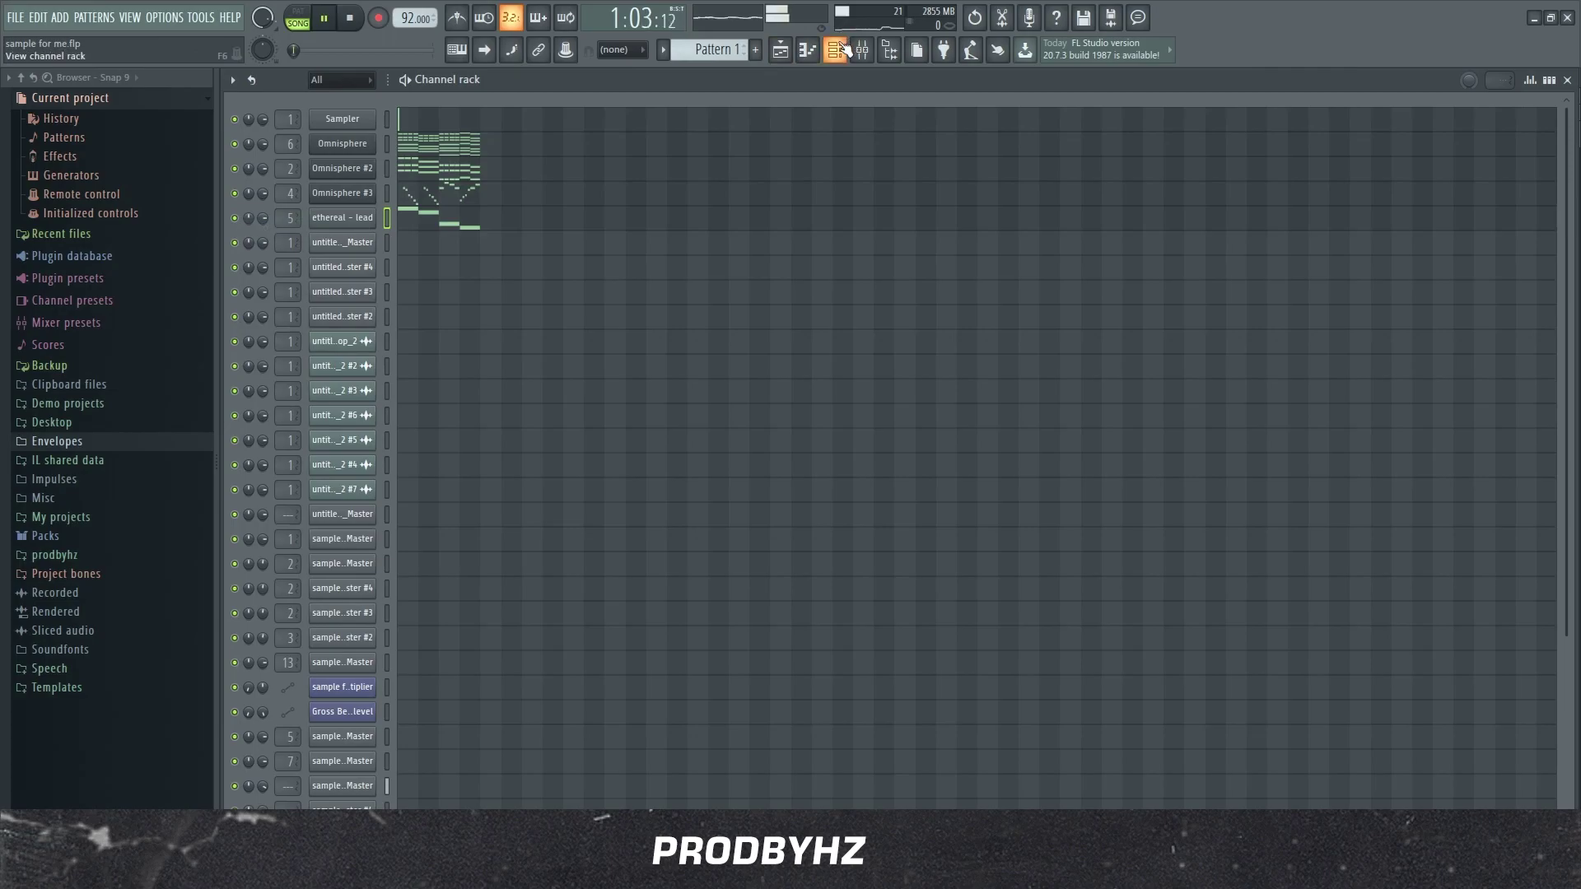
key("F5")
scroll(378, 131, "up", 3)
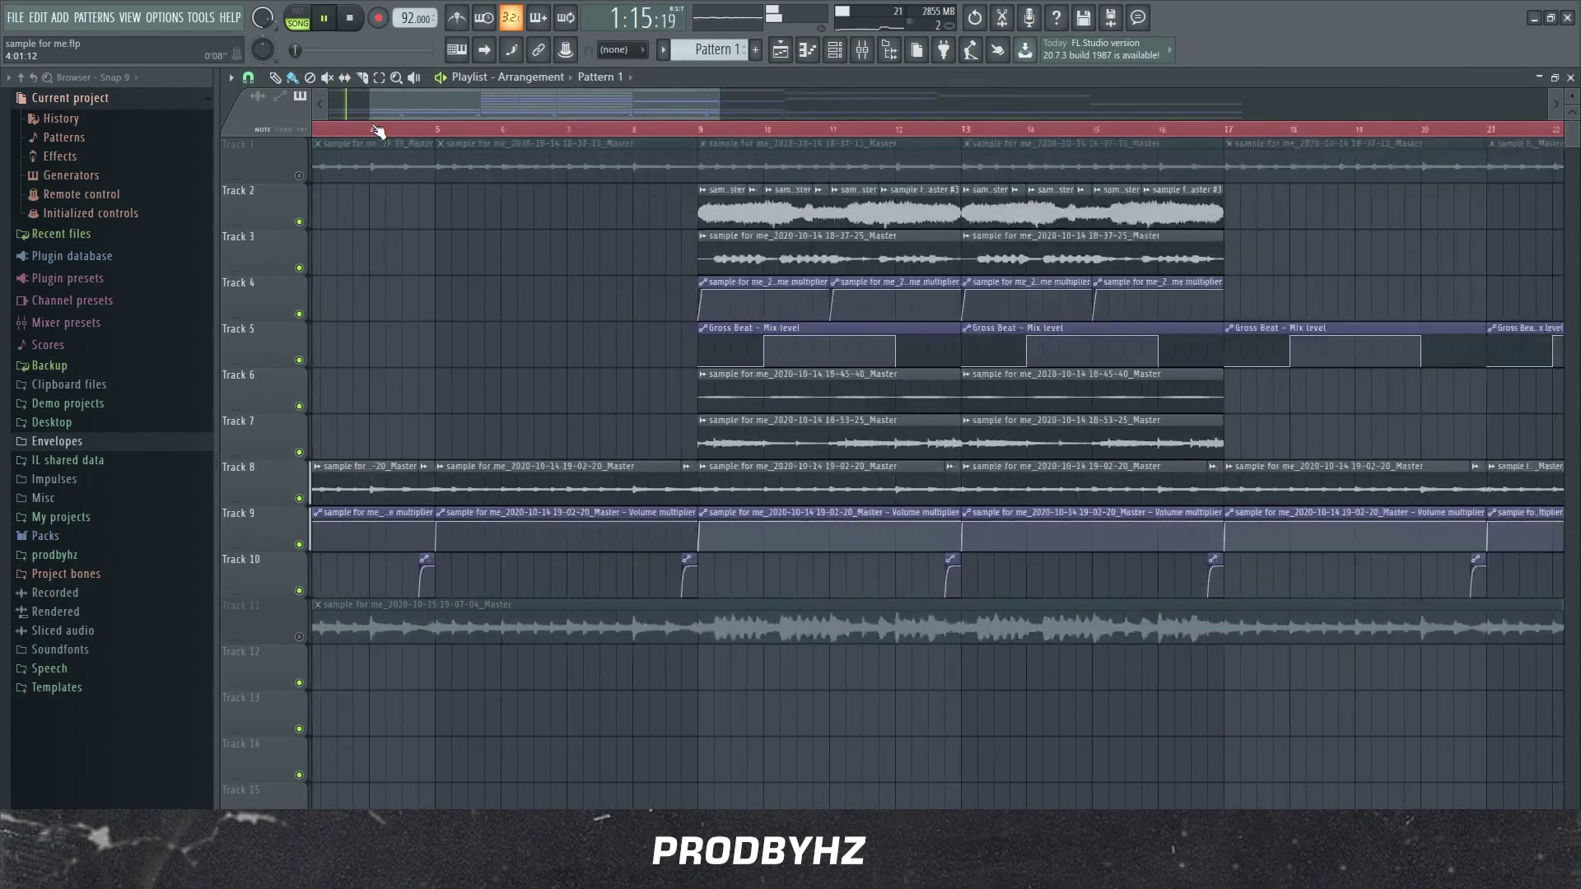
scroll(376, 129, "up", 5)
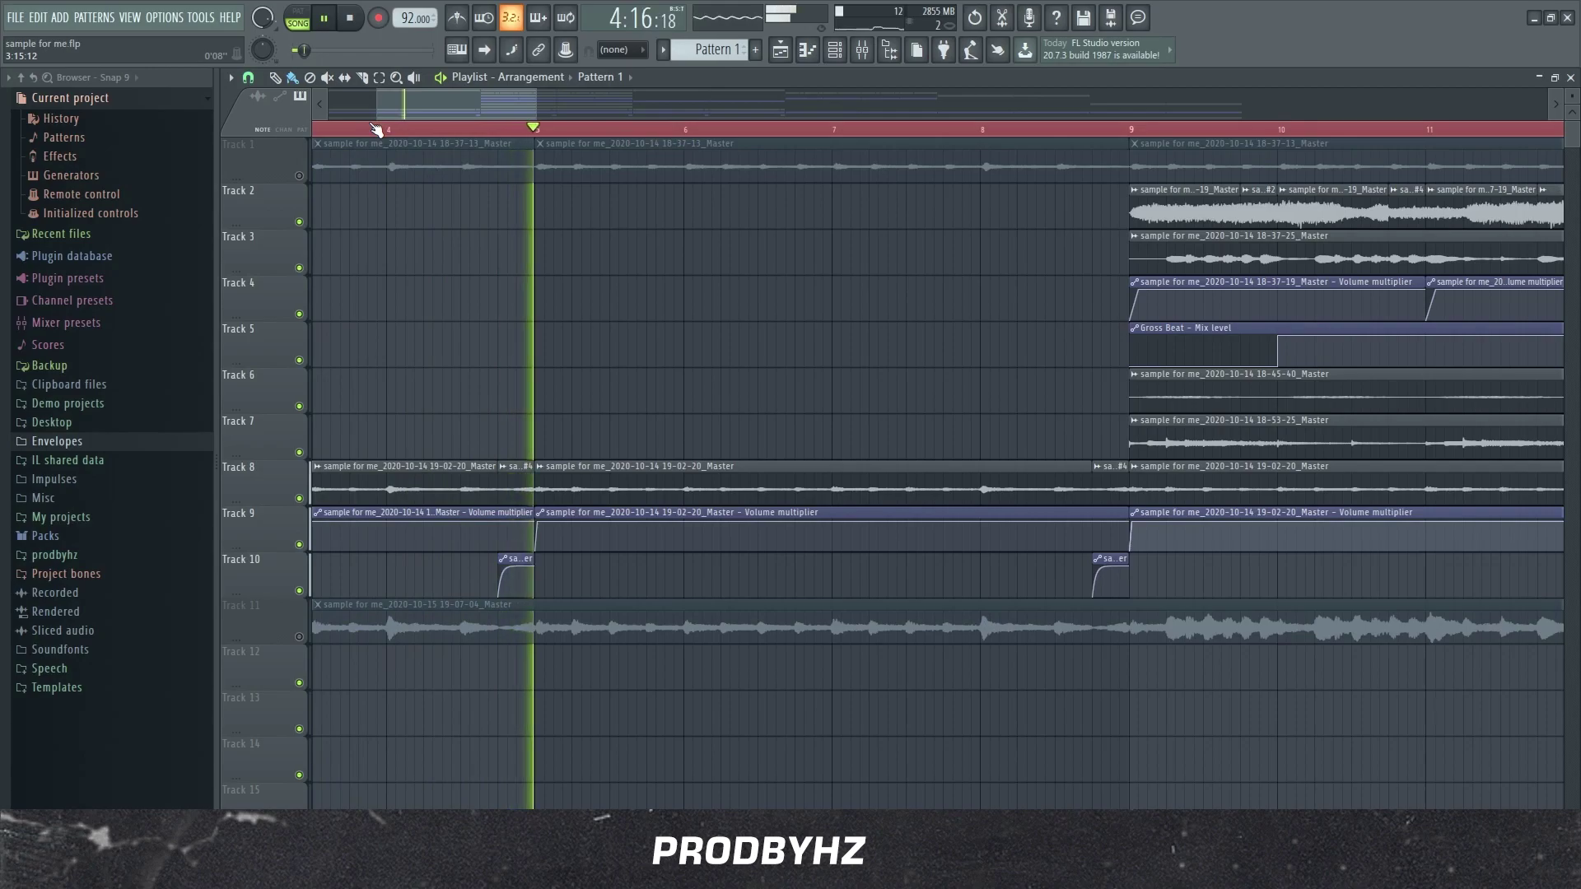
key("space")
scroll(376, 129, "up", 3)
- Audition the short Track 8 clip from just before bar 4, checking its settings and options menu
left_click(699, 130)
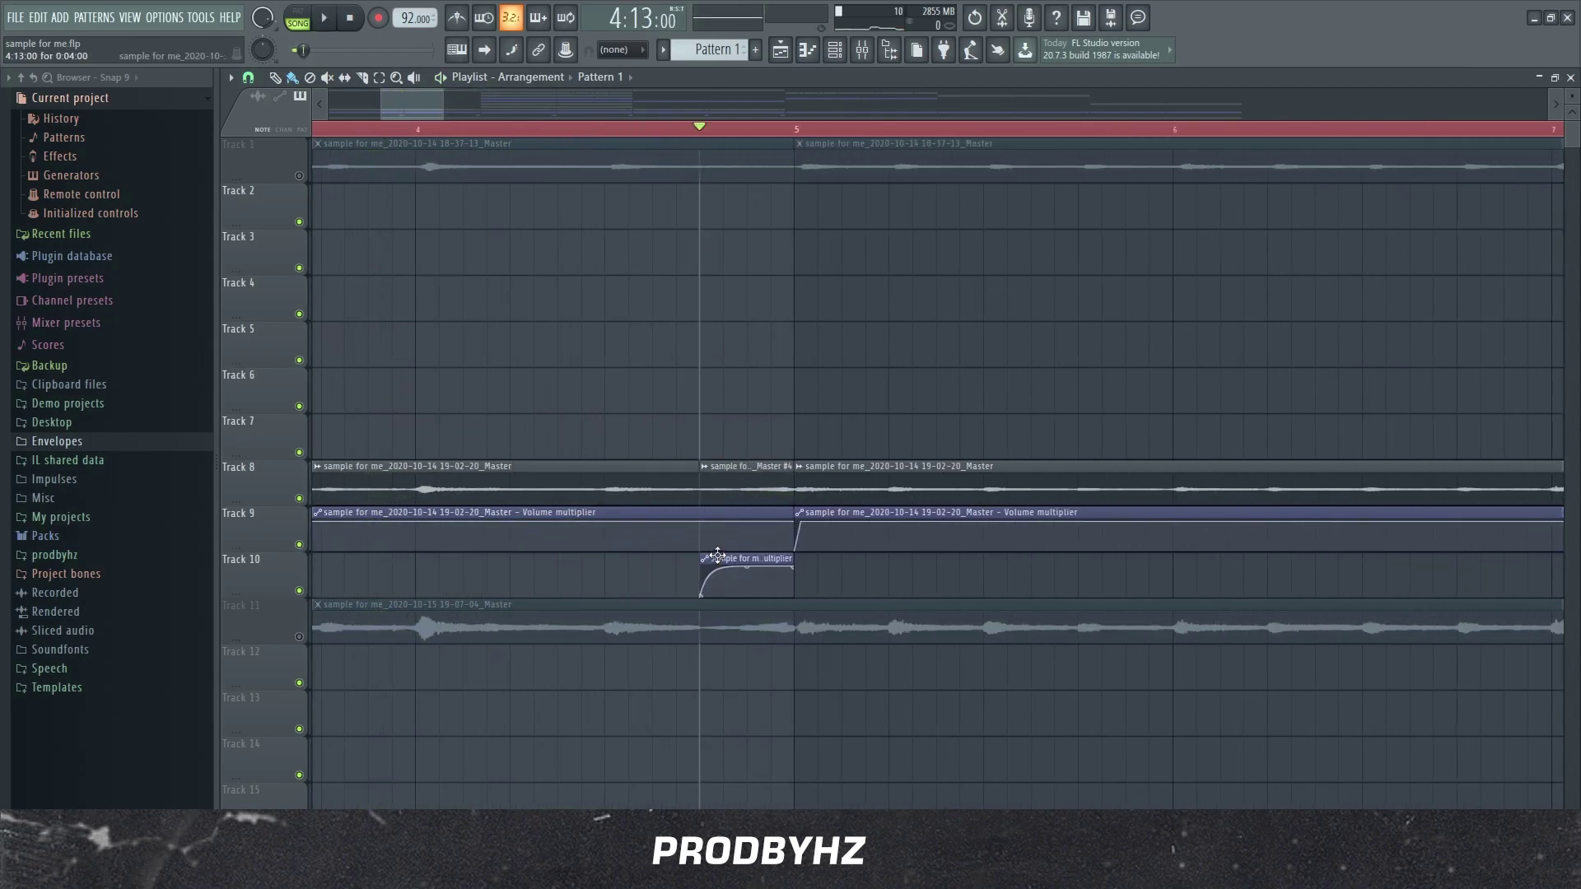
double_click(705, 489)
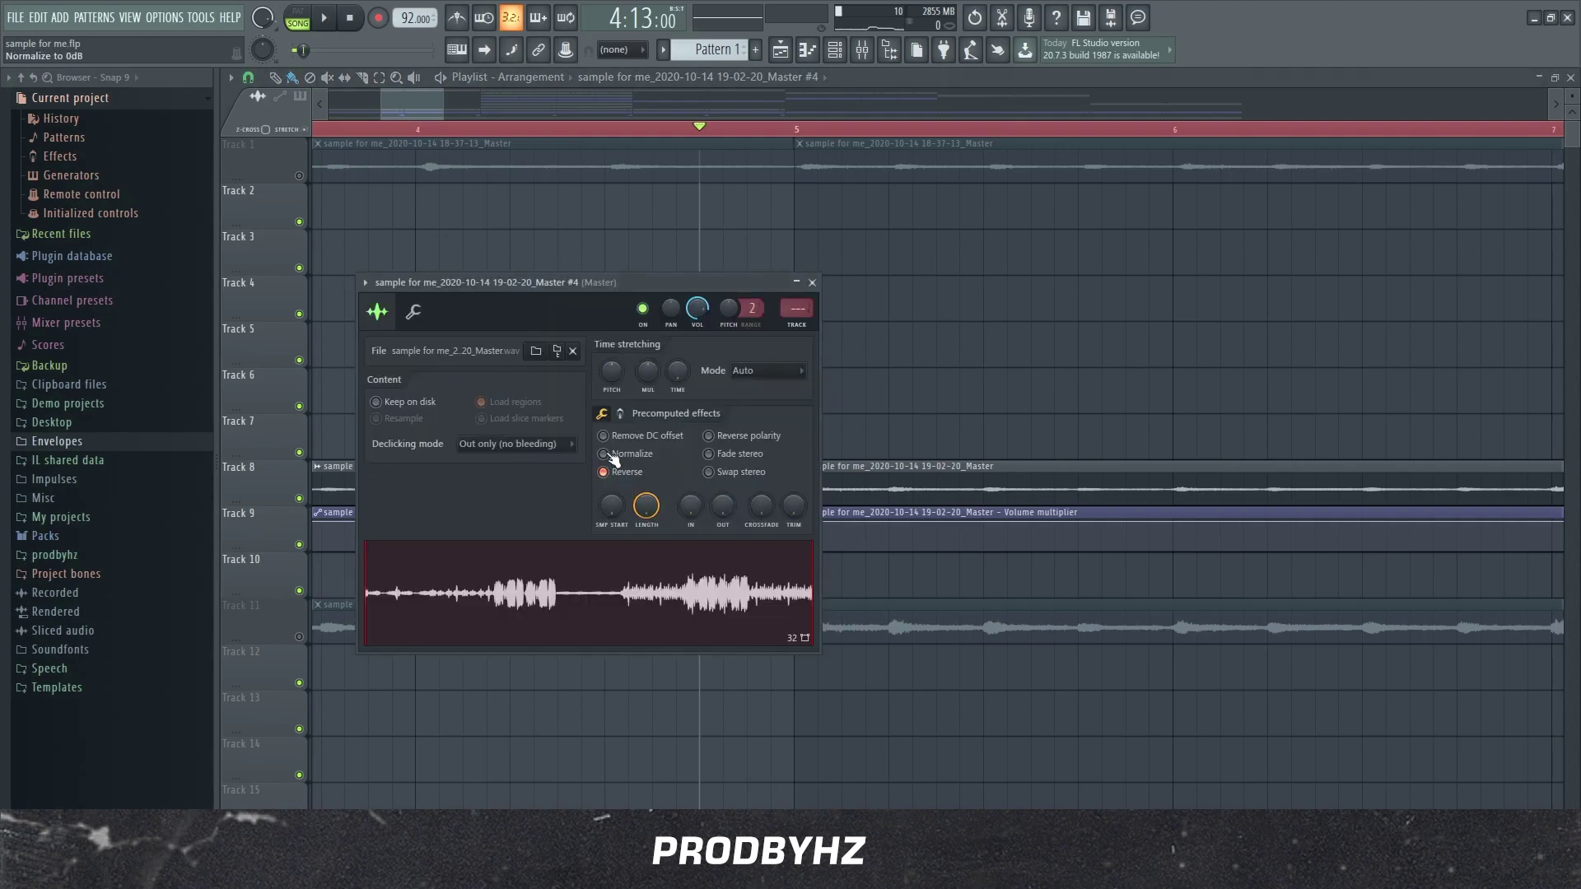
left_click(812, 282)
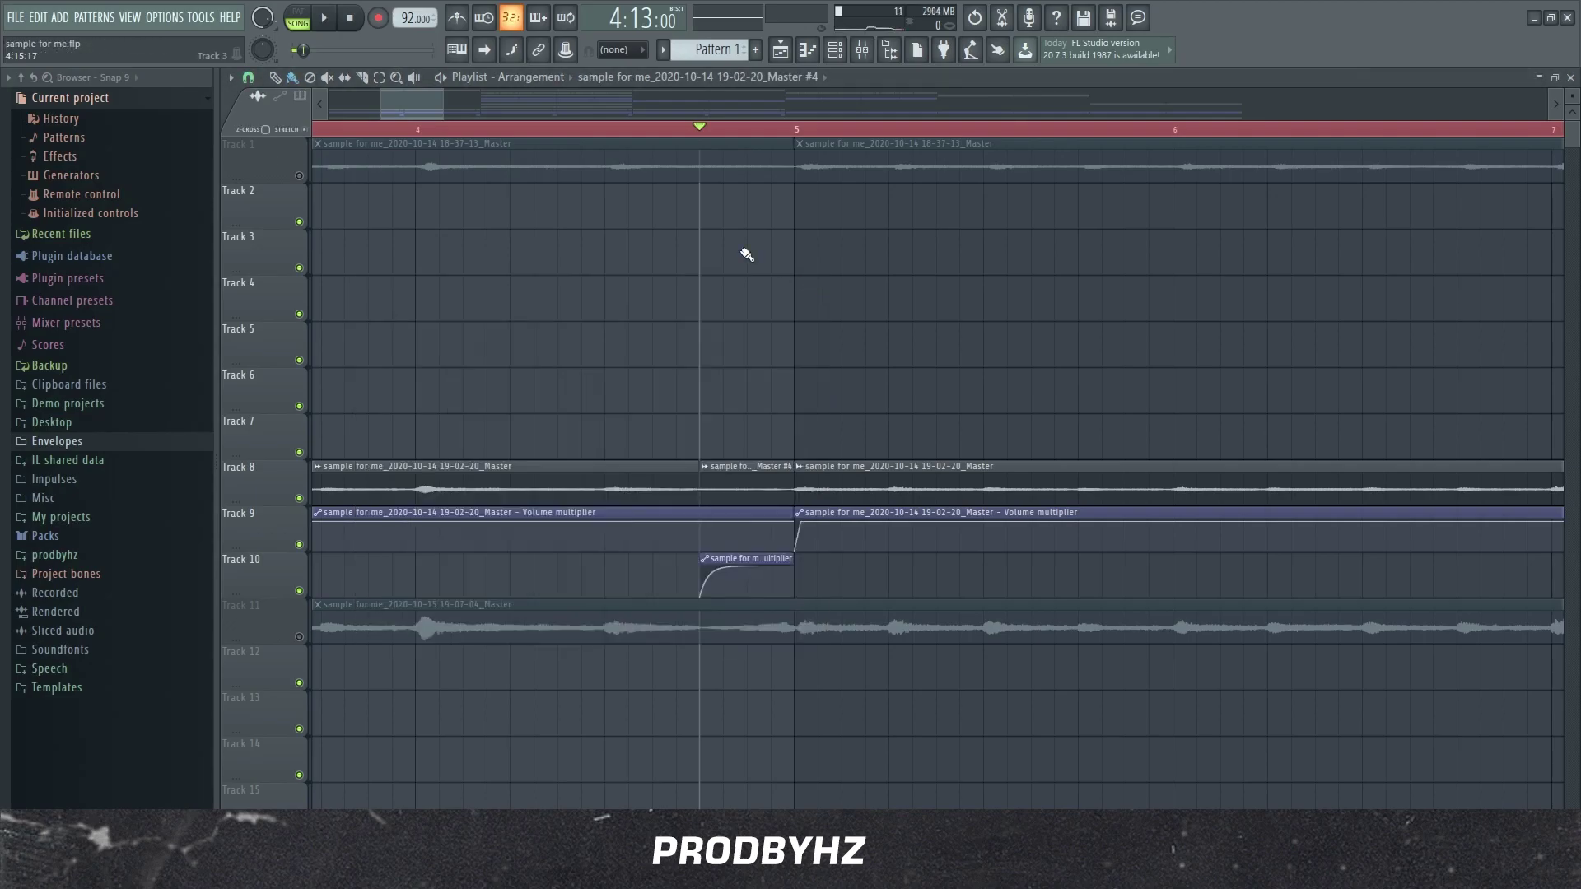
left_click(393, 130)
key("space")
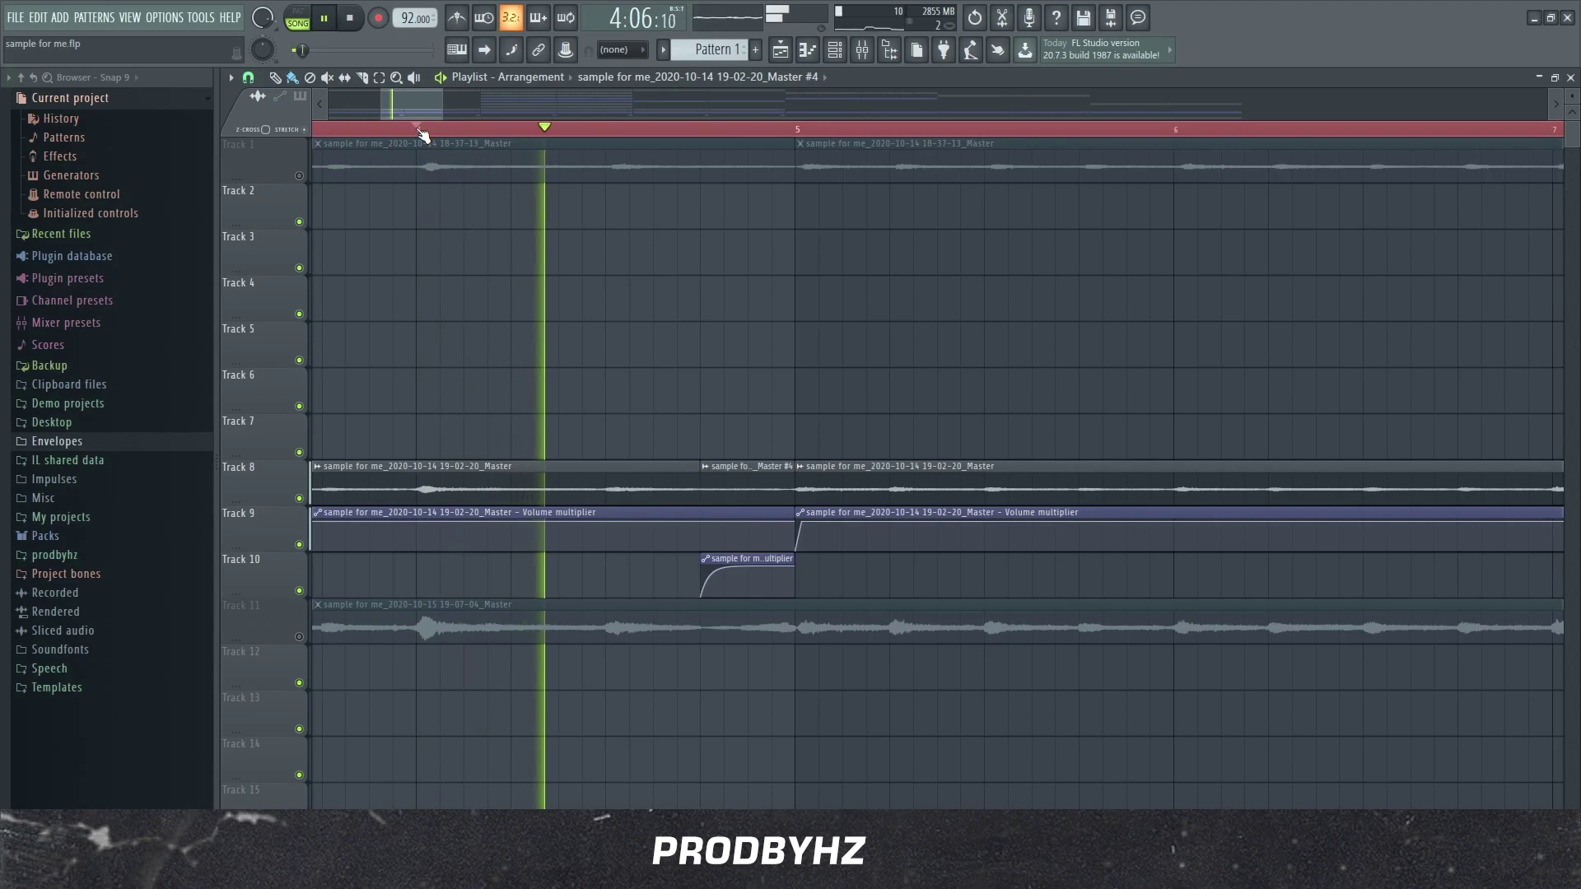
key("space")
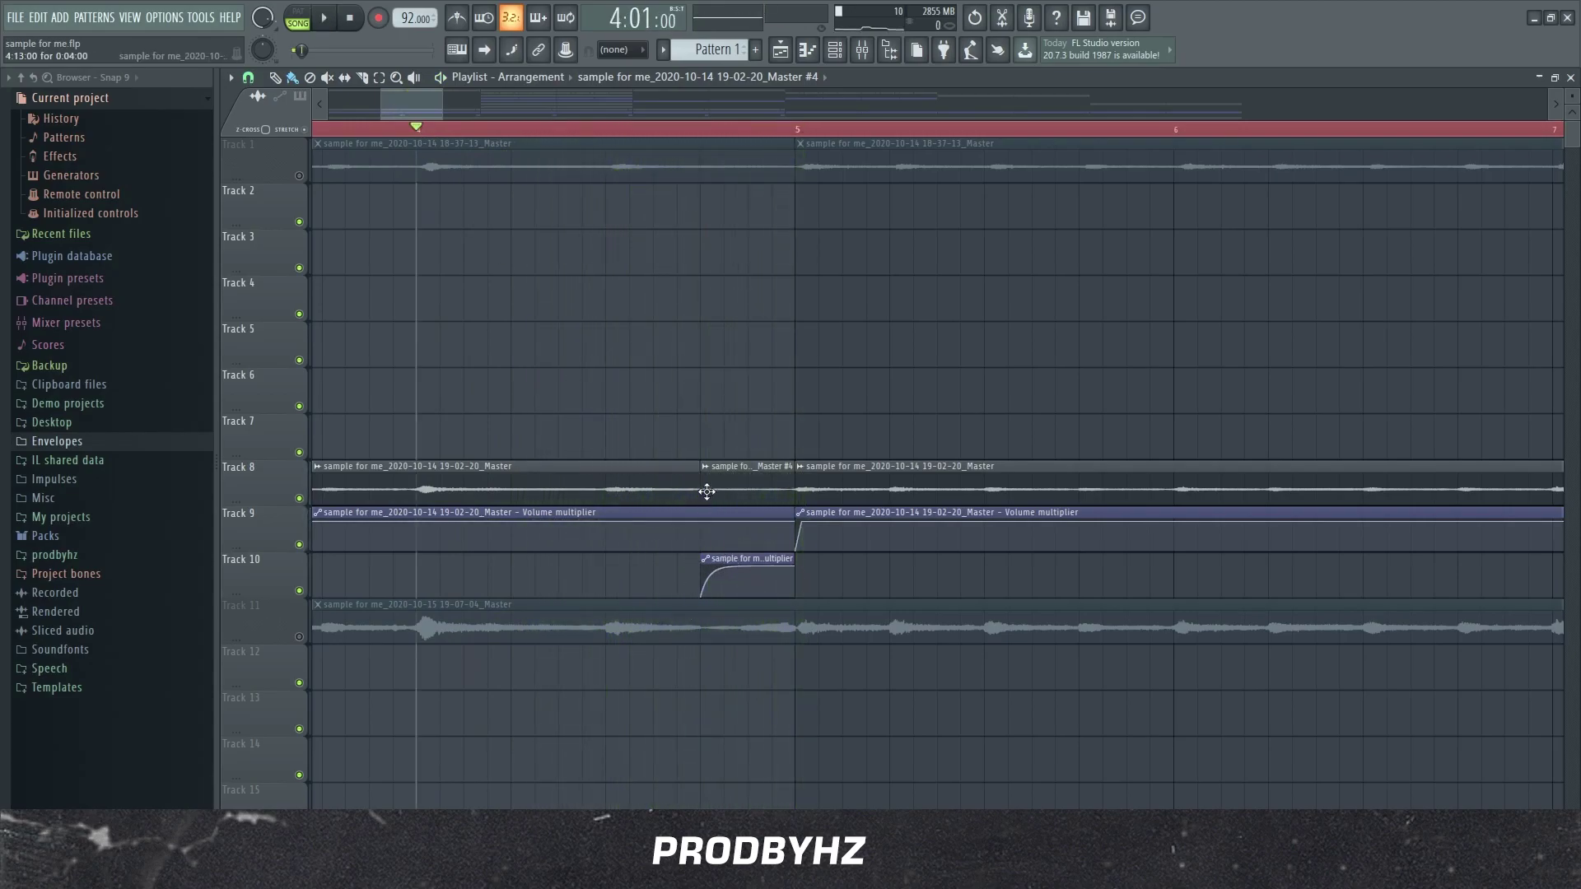
left_click(709, 474)
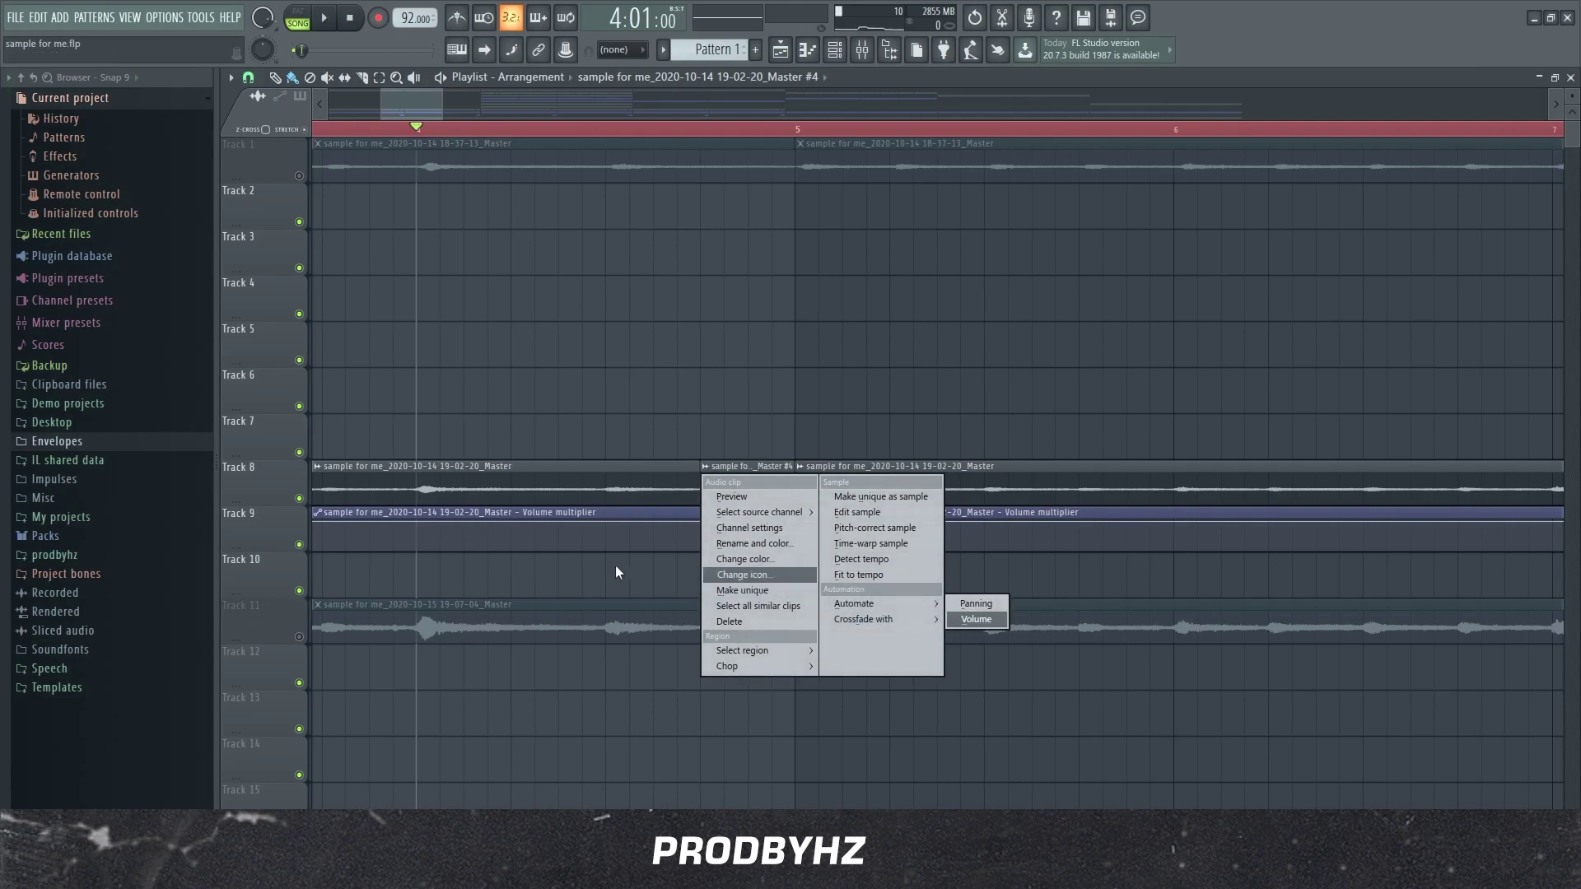
left_click(635, 579)
- Reverse the short Track 8 clip's audio and play the song to hear the change
double_click(714, 486)
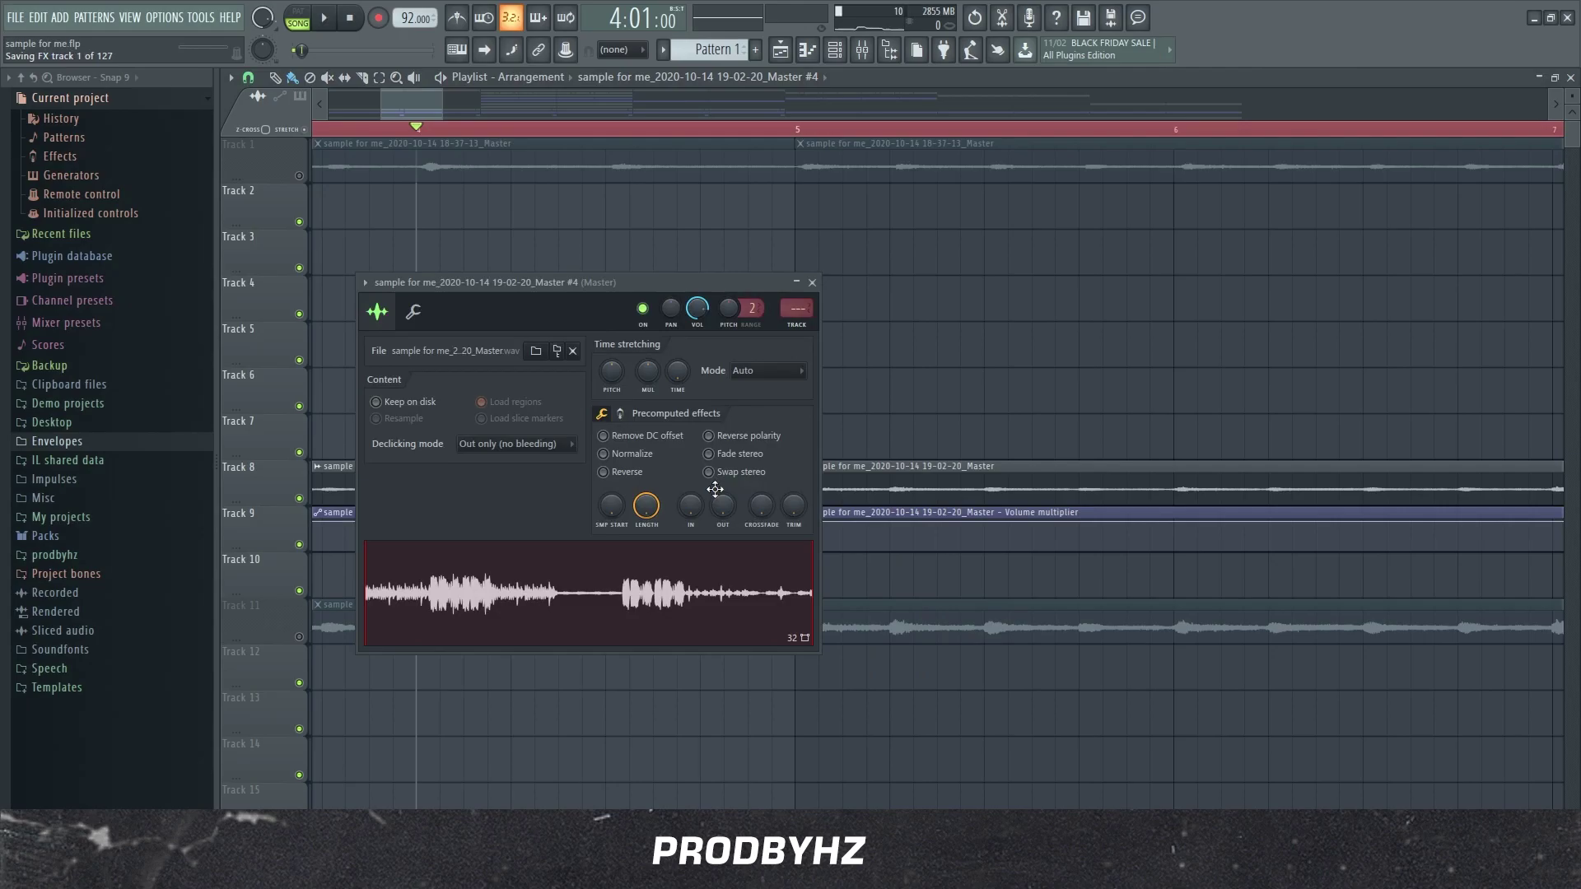
left_click(603, 472)
key("space")
left_click(815, 282)
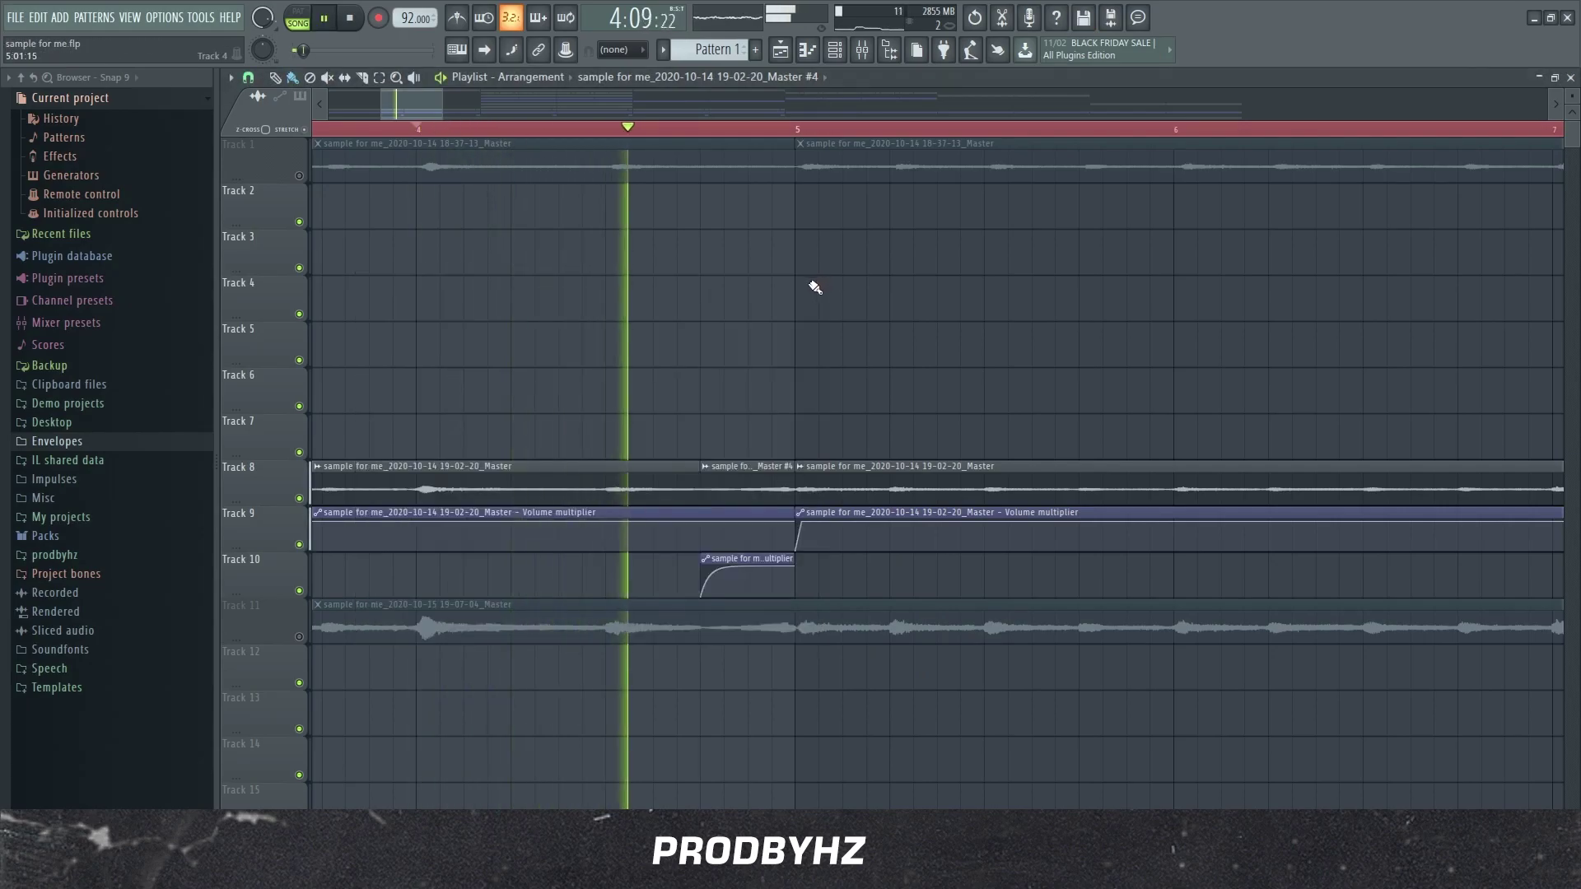
scroll(772, 124, "down", 5)
key("space")
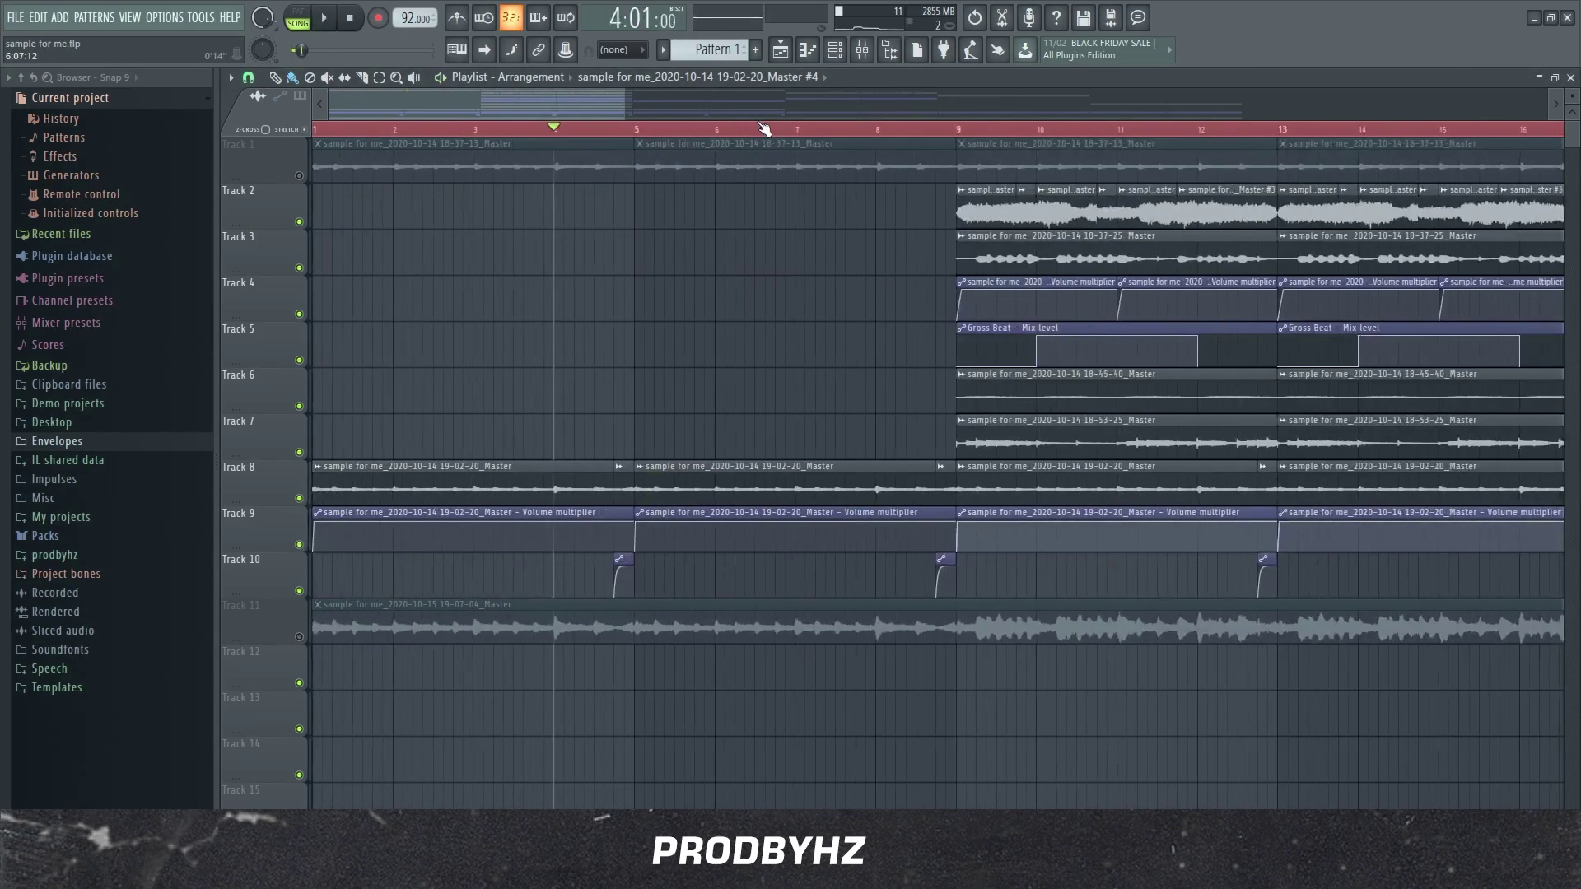
- Move the song play position to bar 9
scroll(764, 120, "up", 5)
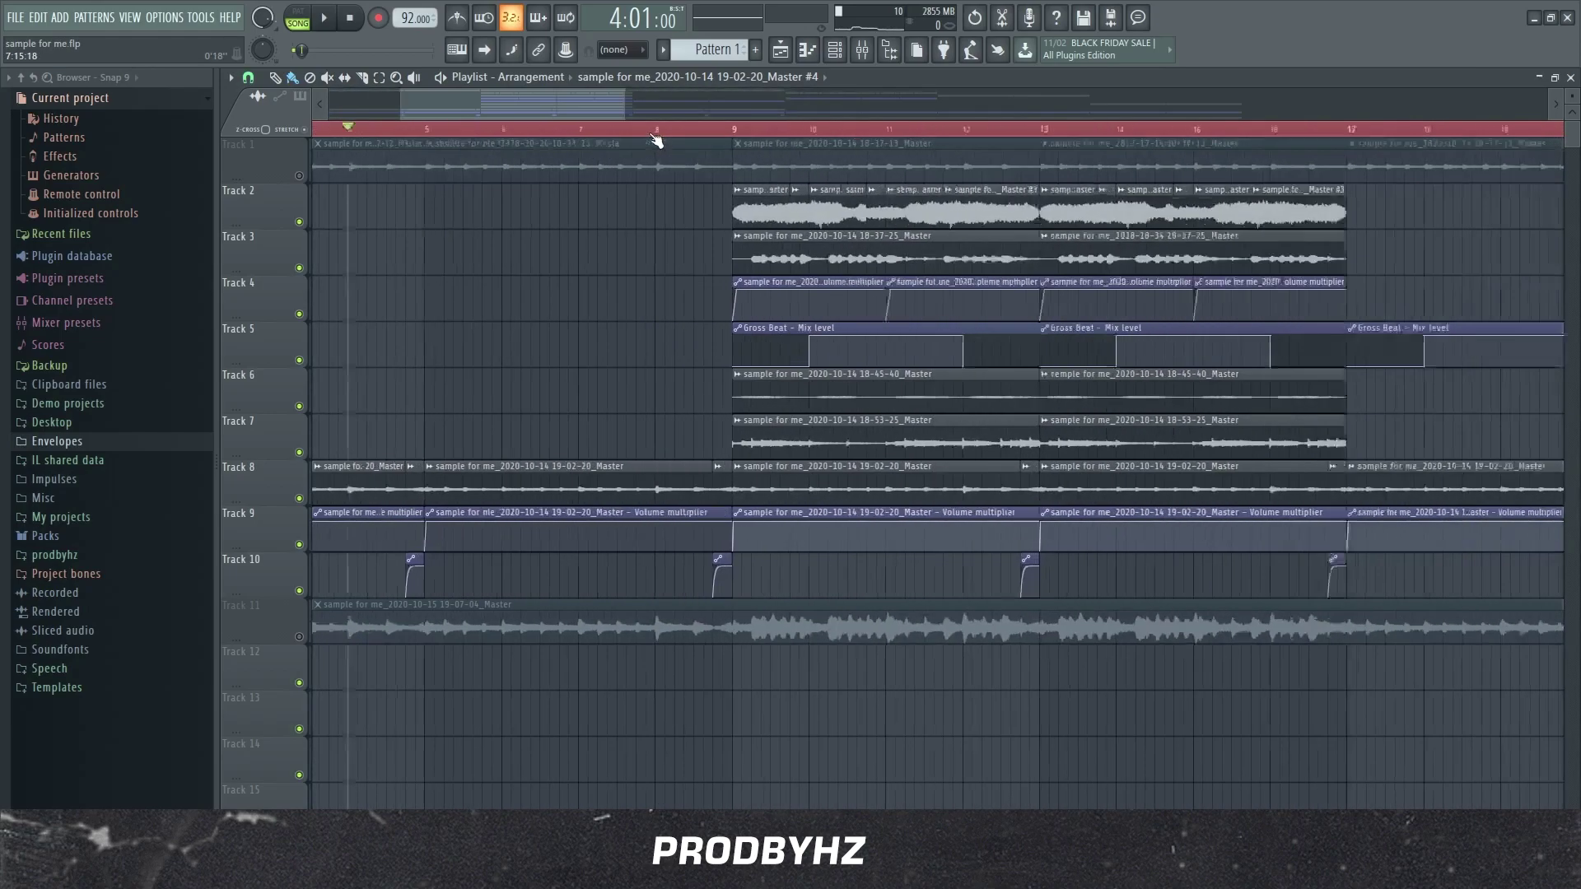
left_click(797, 127)
scroll(797, 128, "down", 2)
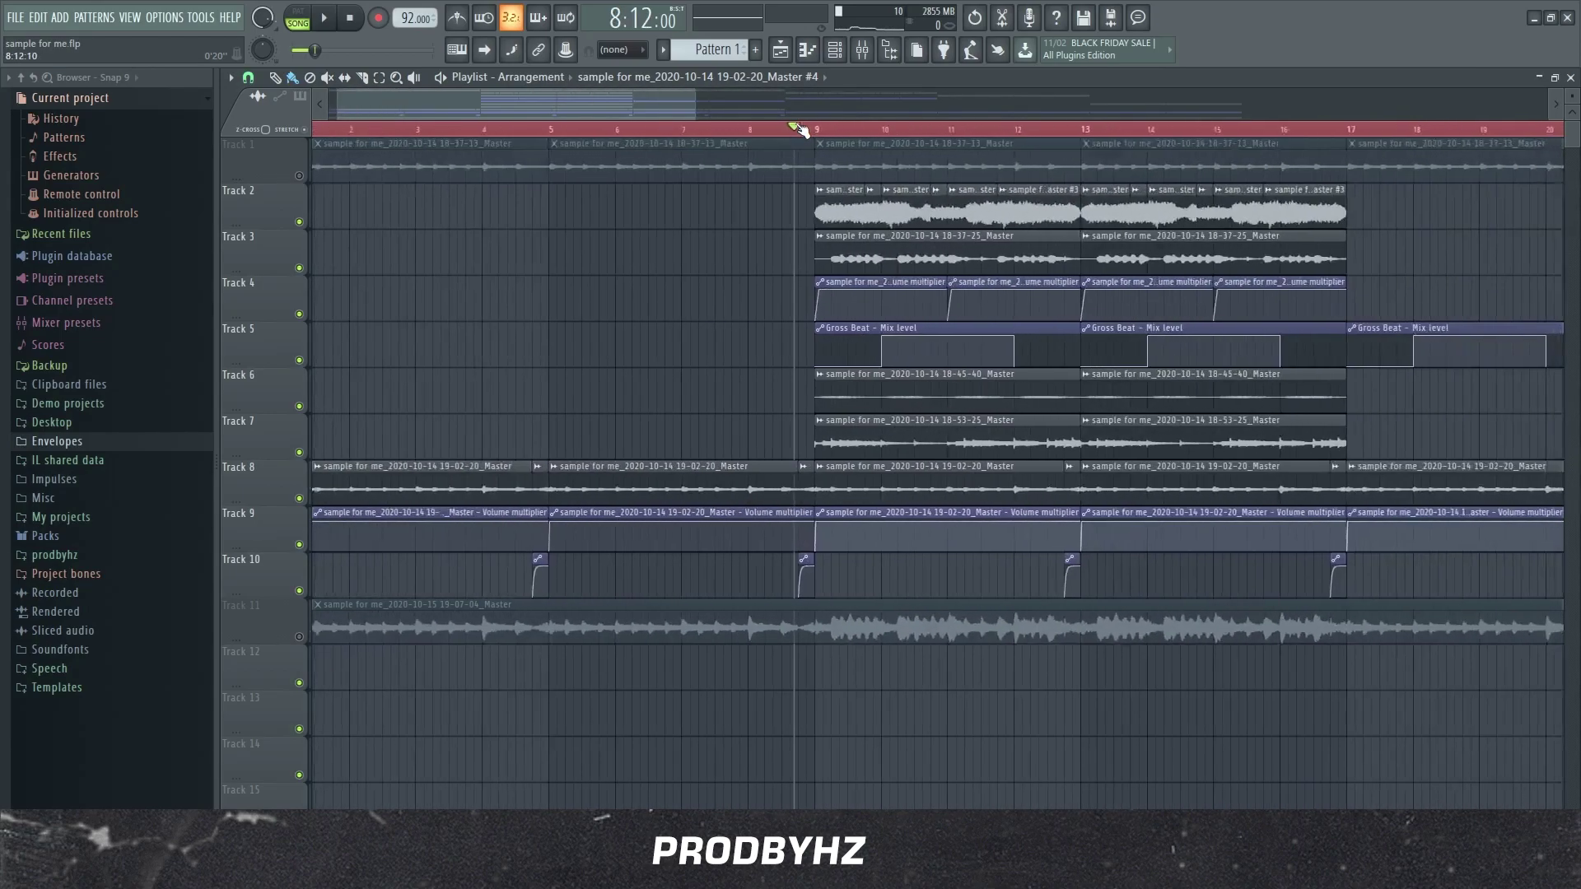
scroll(797, 127, "up", 2)
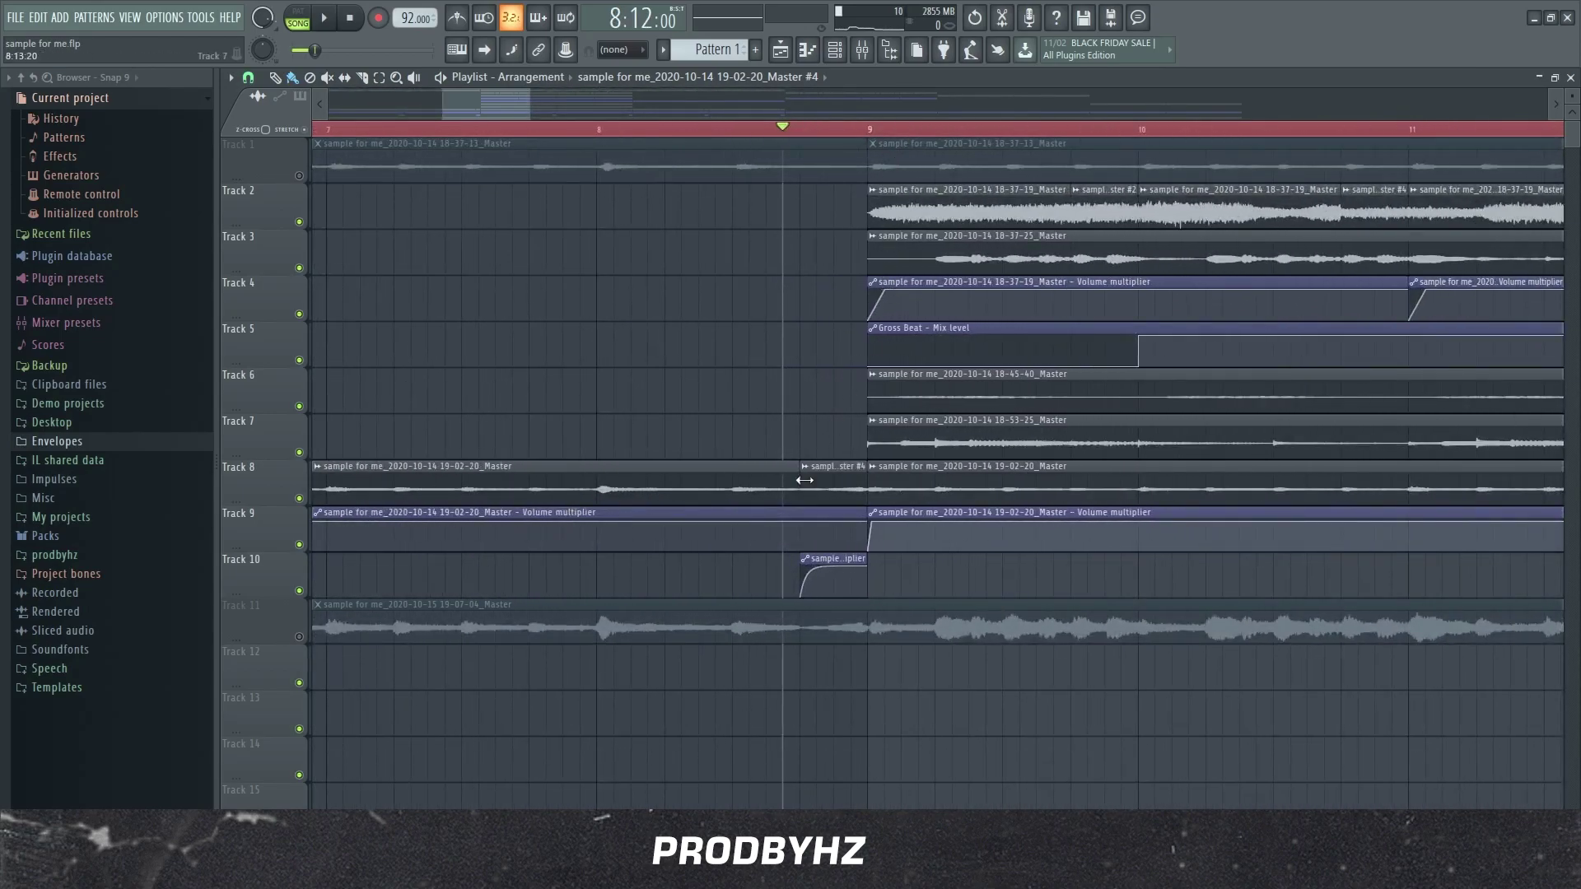
scroll(903, 130, "down", 4)
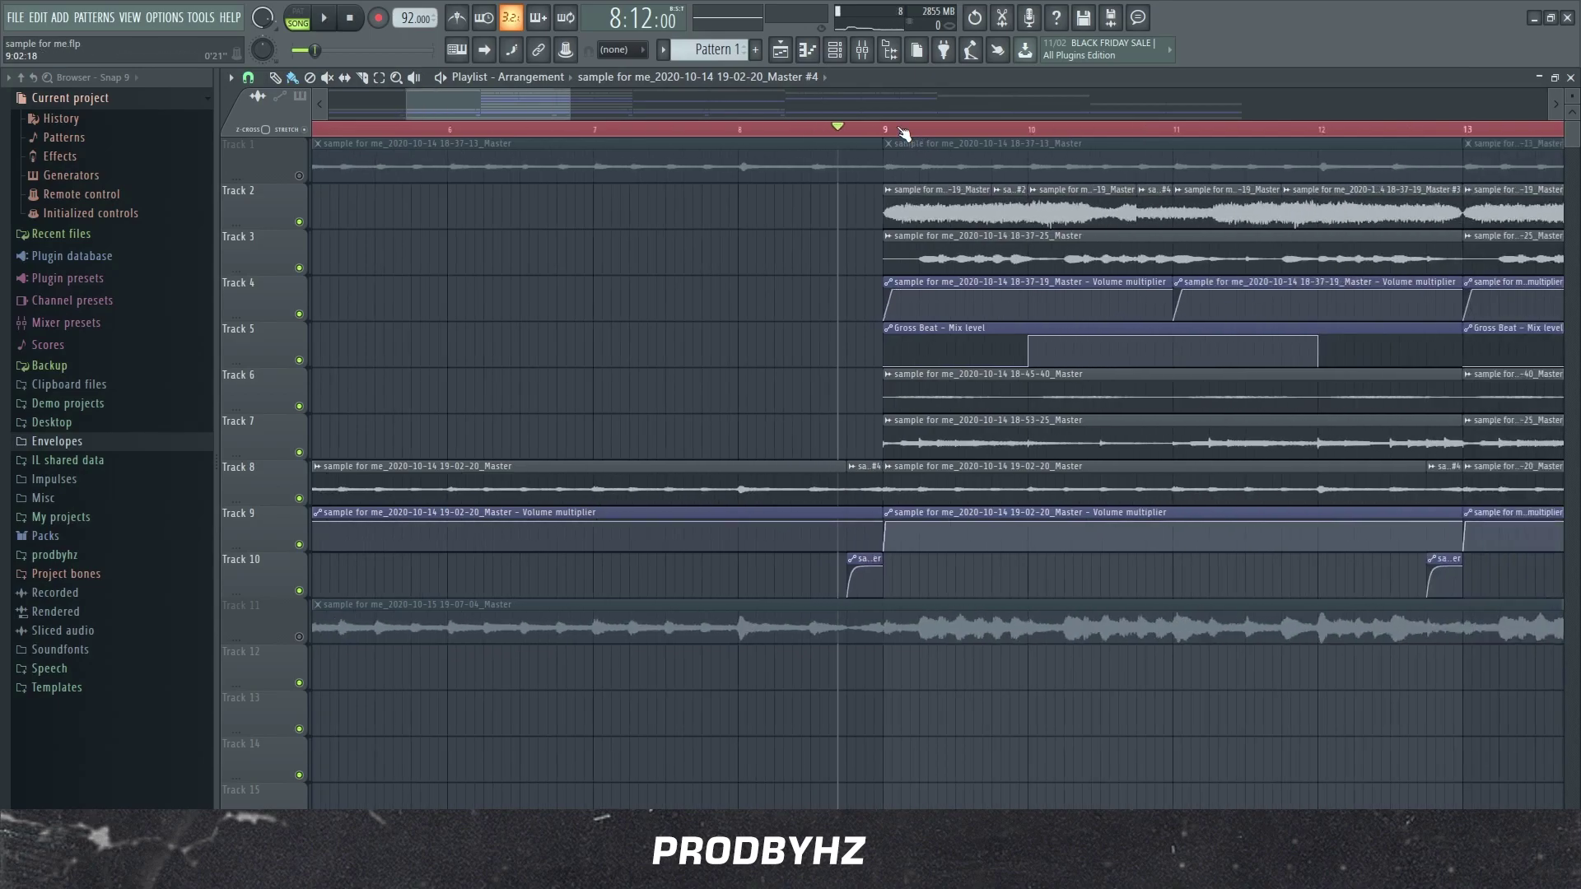
scroll(441, 130, "up", 4)
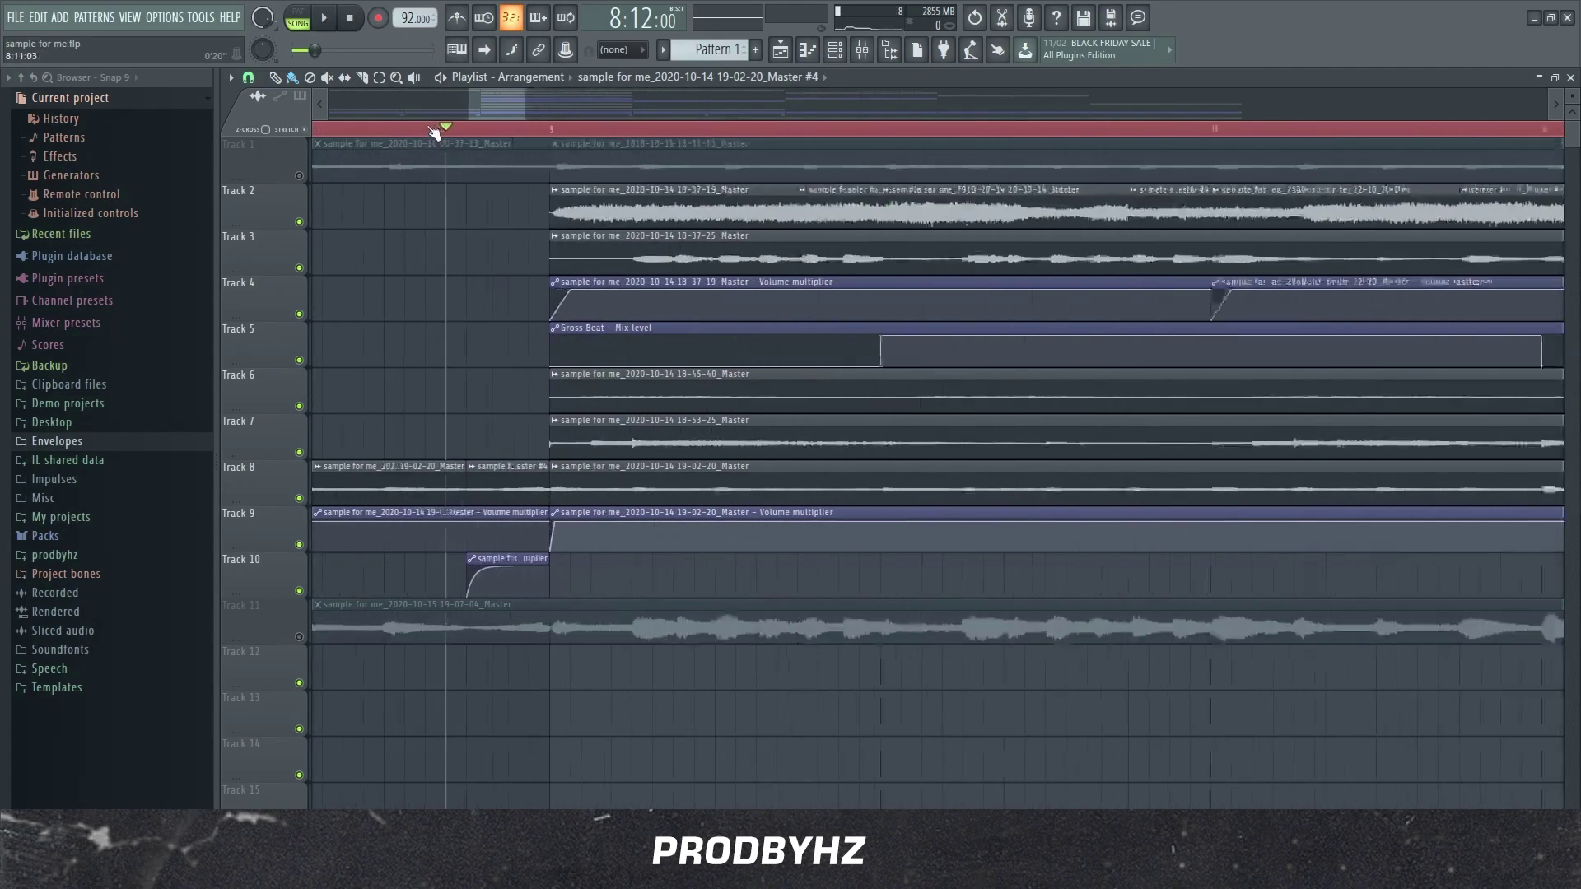
left_click(638, 130)
scroll(638, 130, "down", 3)
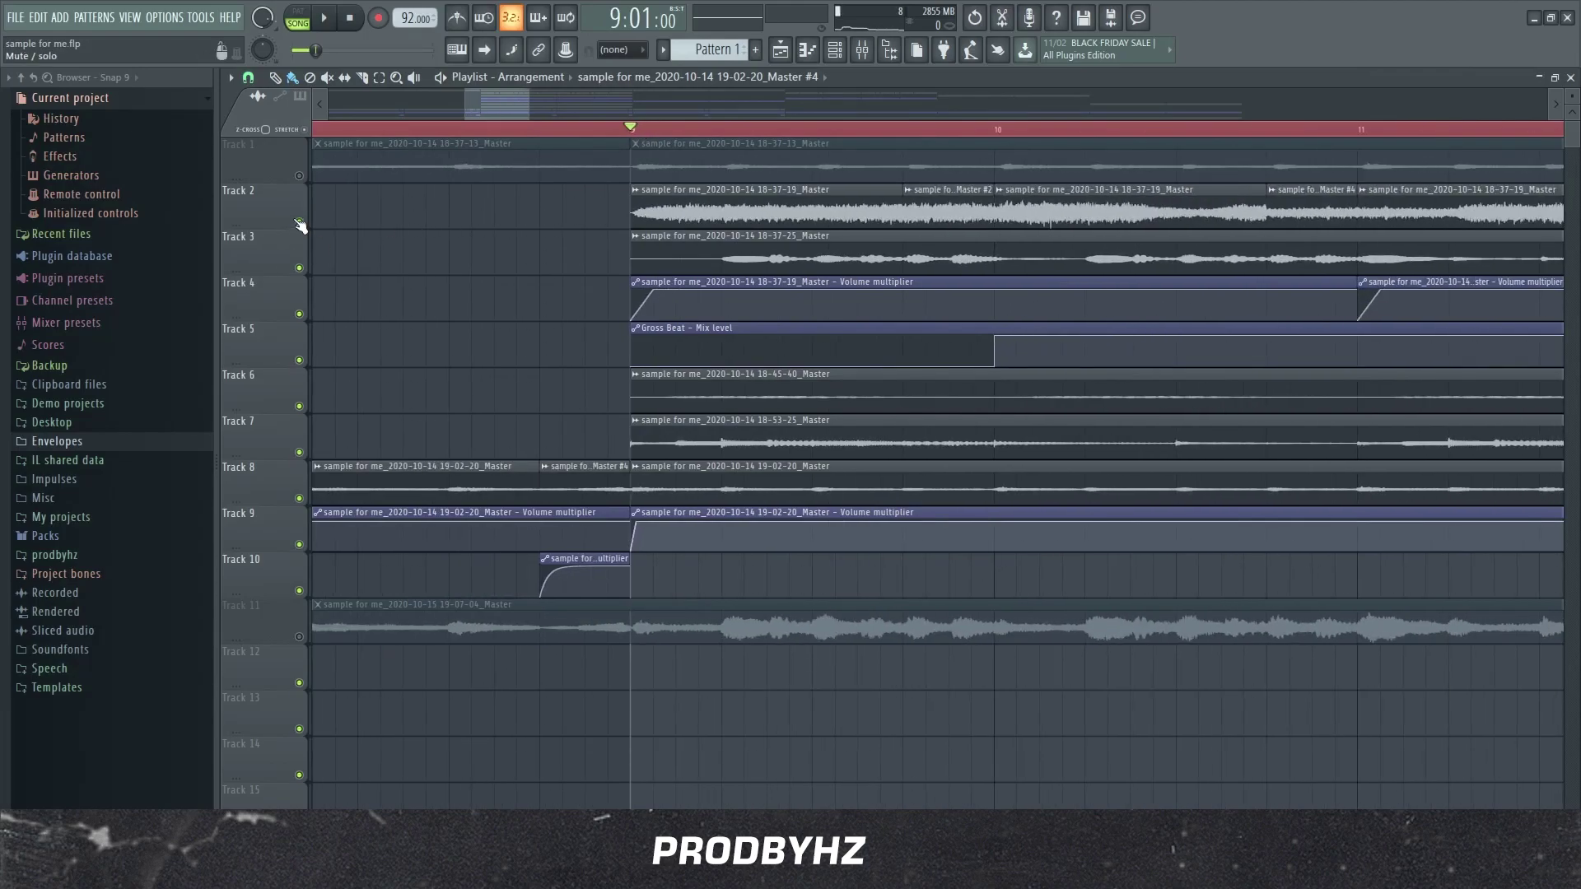
scroll(675, 130, "down", 4)
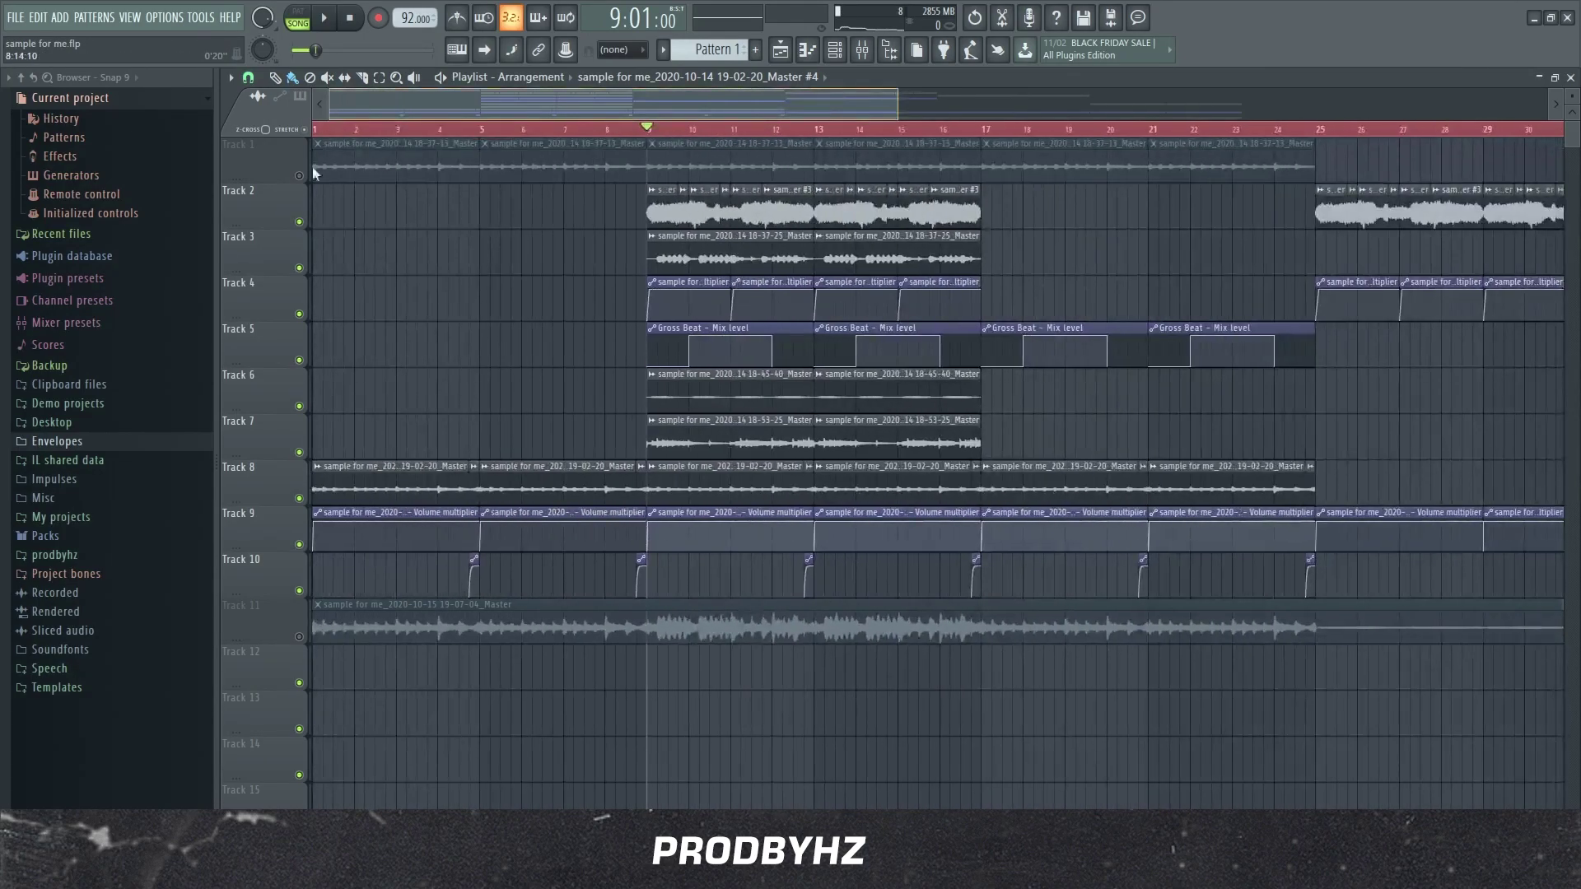
- Jump to the song start, browse the clip's declicking modes, then close its sample settings
key("Home")
double_click(416, 481)
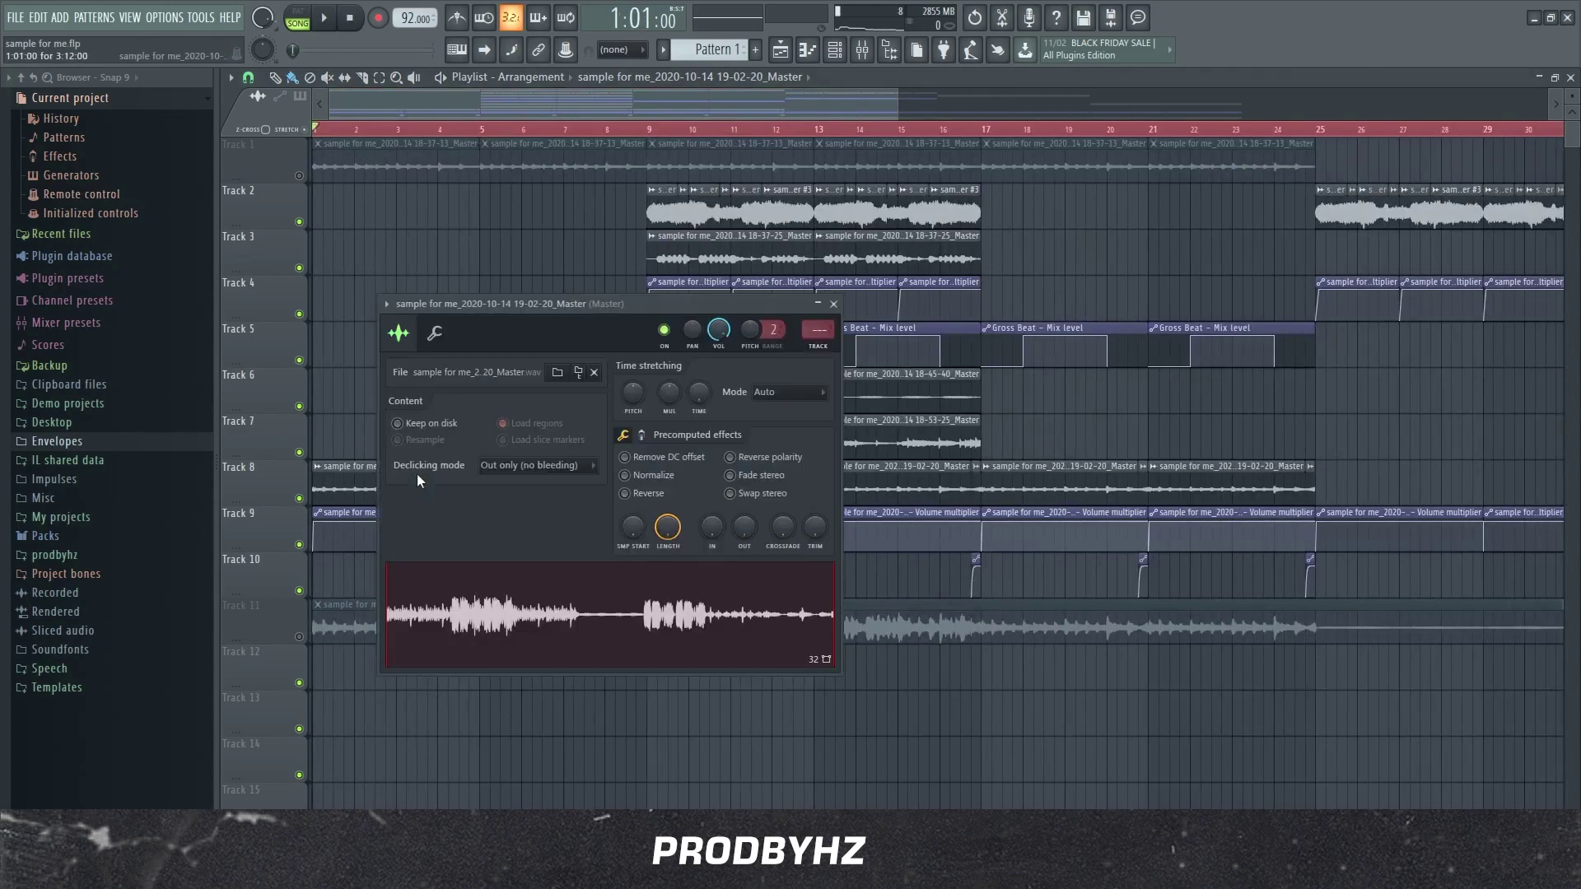
left_click(544, 466)
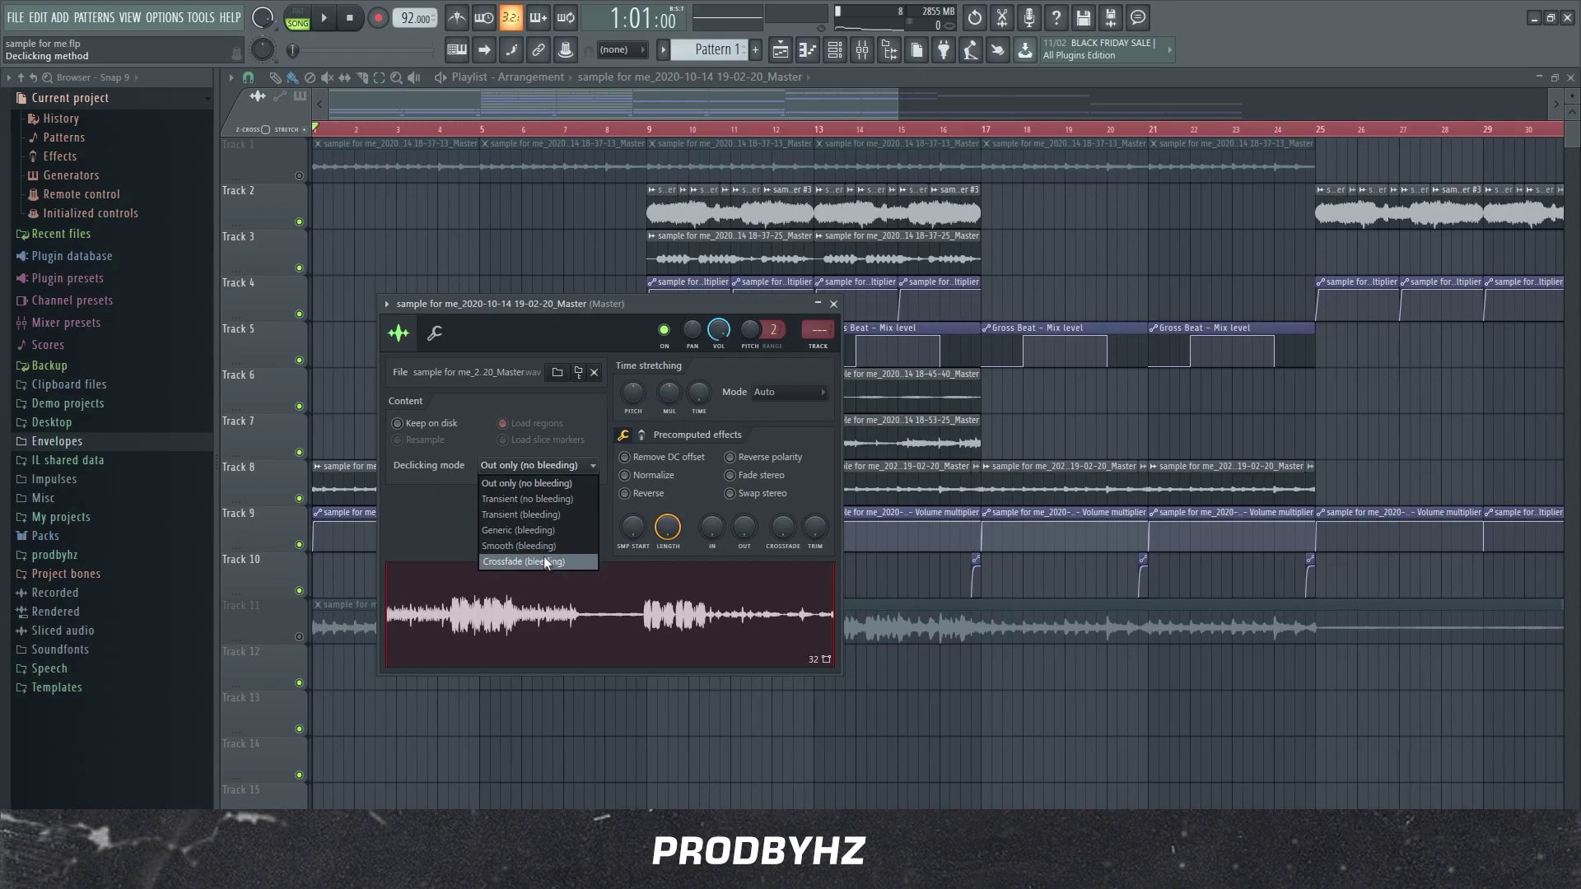
left_click(878, 306)
left_click(833, 304)
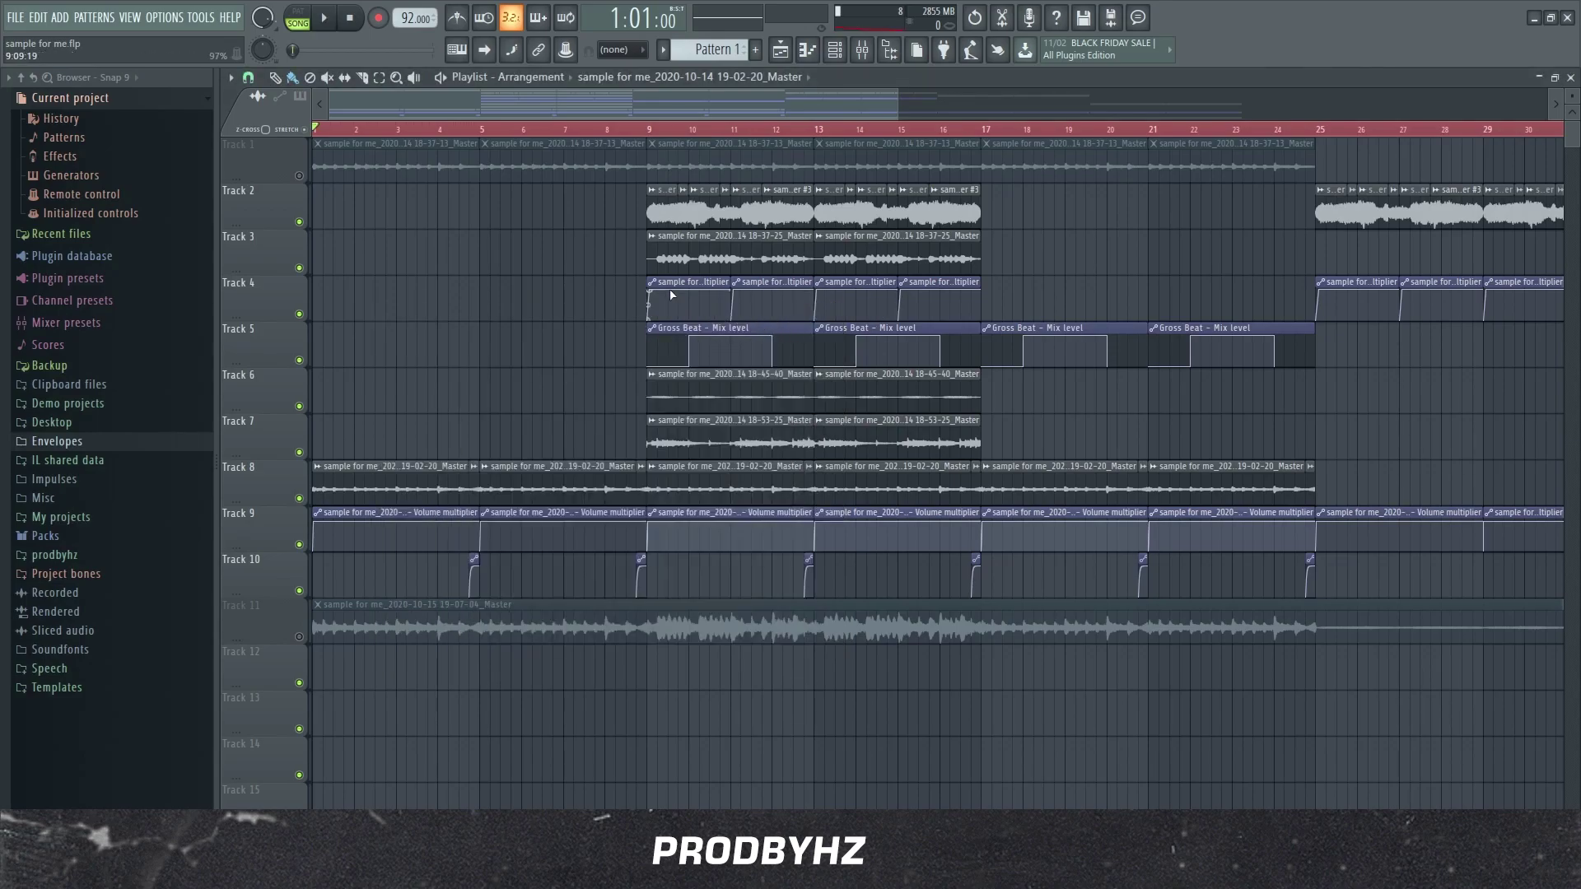
- Zoom in on bars 7 to 17 and play Track 2 soloed from bar 9
mouse_move(635, 136)
left_mouse_down()
mouse_move(886, 131)
mouse_move(878, 189)
mouse_move(1215, 193)
mouse_move(881, 191)
left_mouse_up()
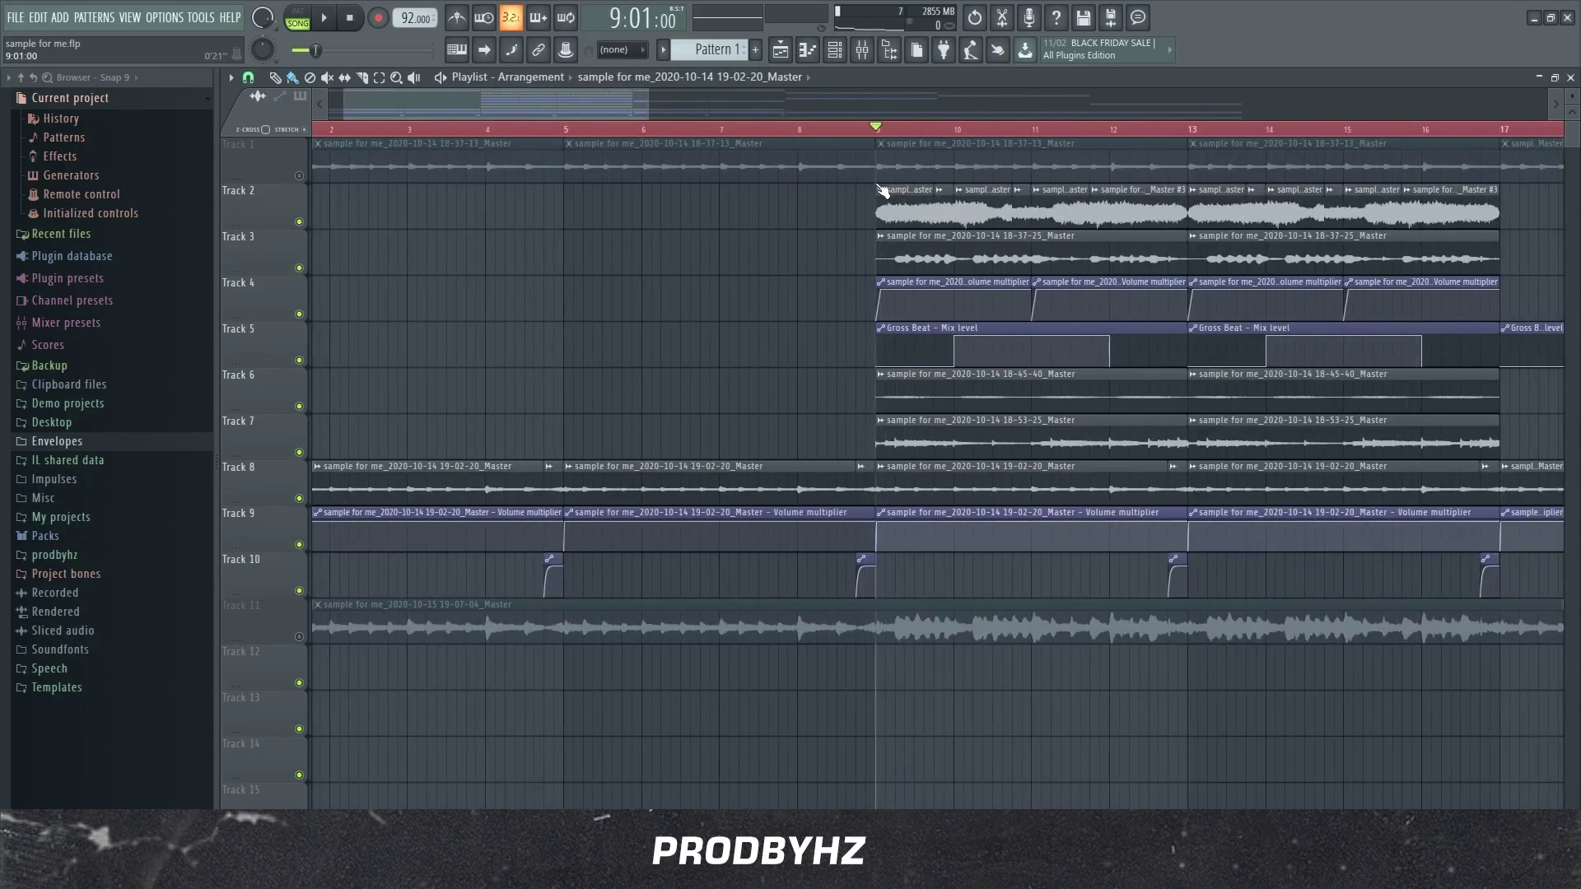
left_click_drag(888, 136, 946, 131)
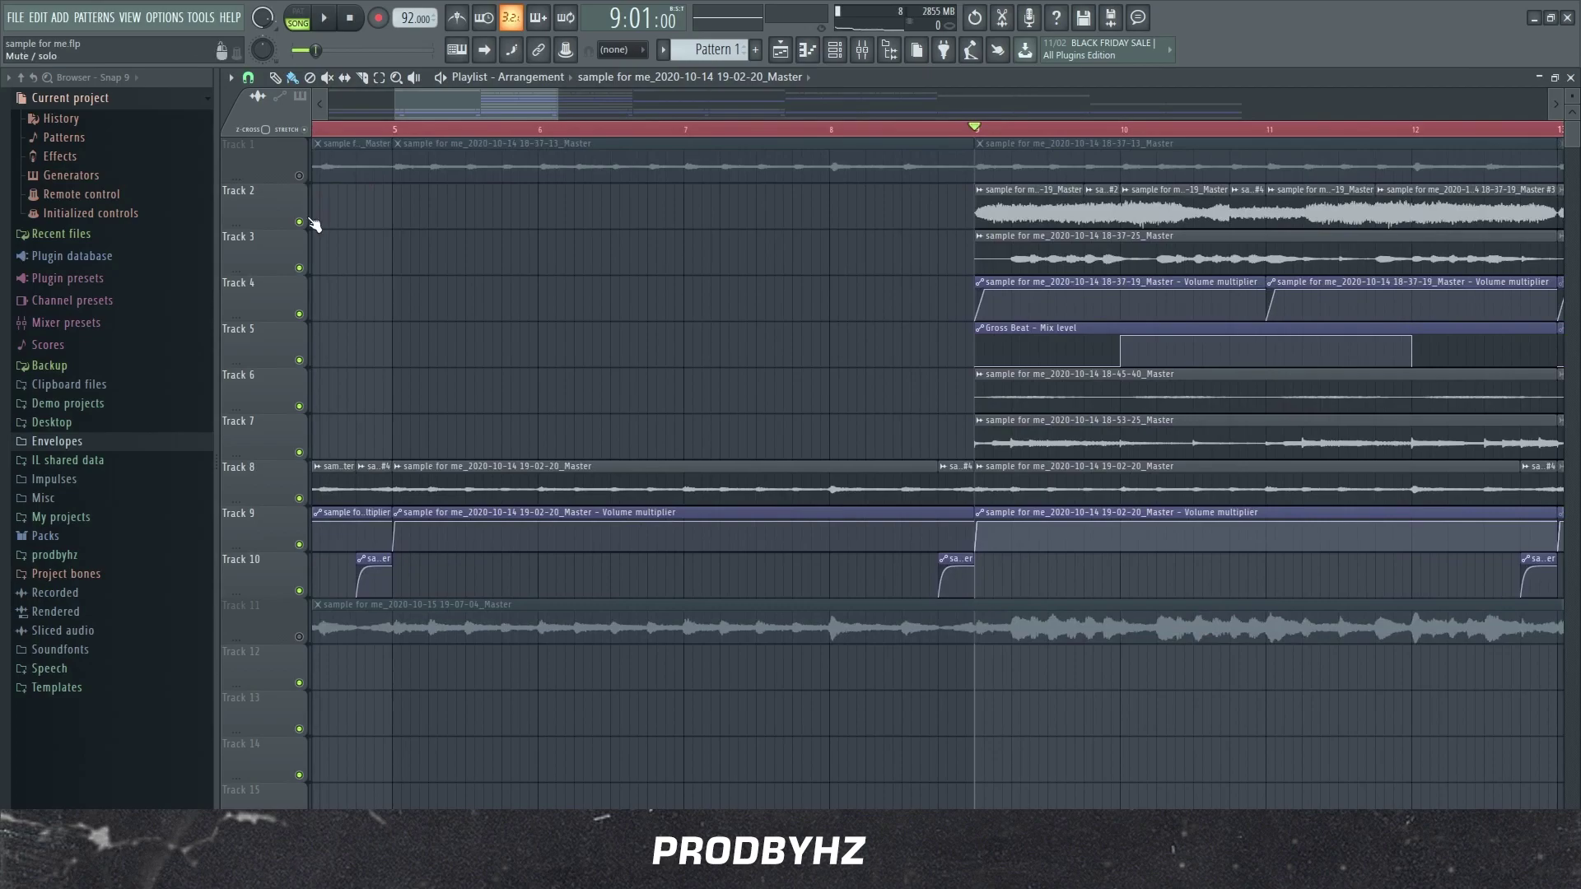
right_click(312, 223)
key("space")
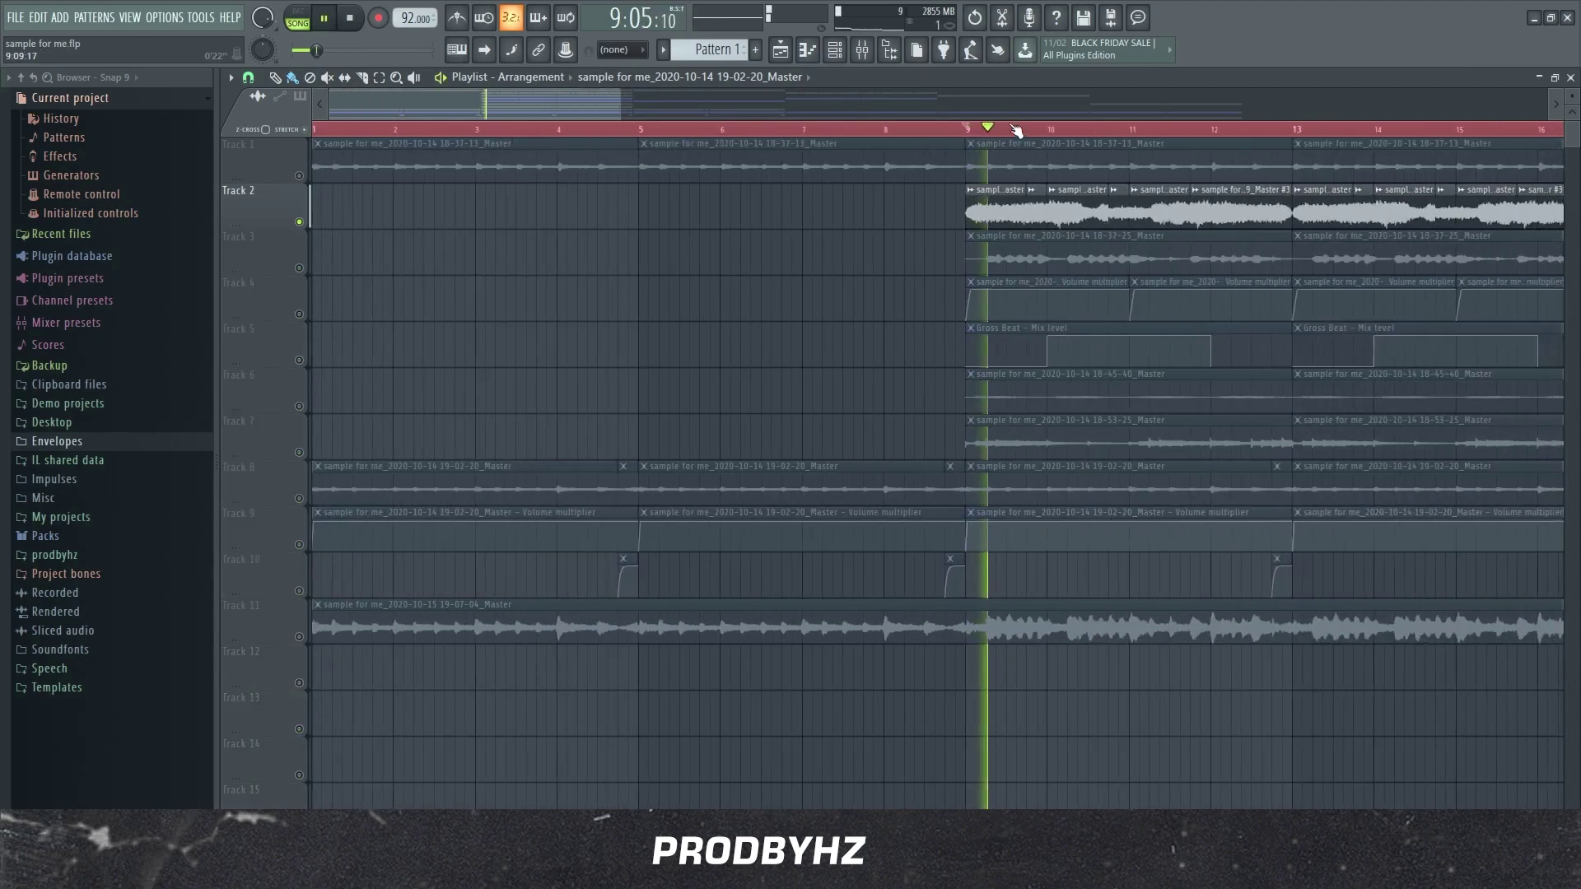
left_click_drag(1017, 130, 900, 145)
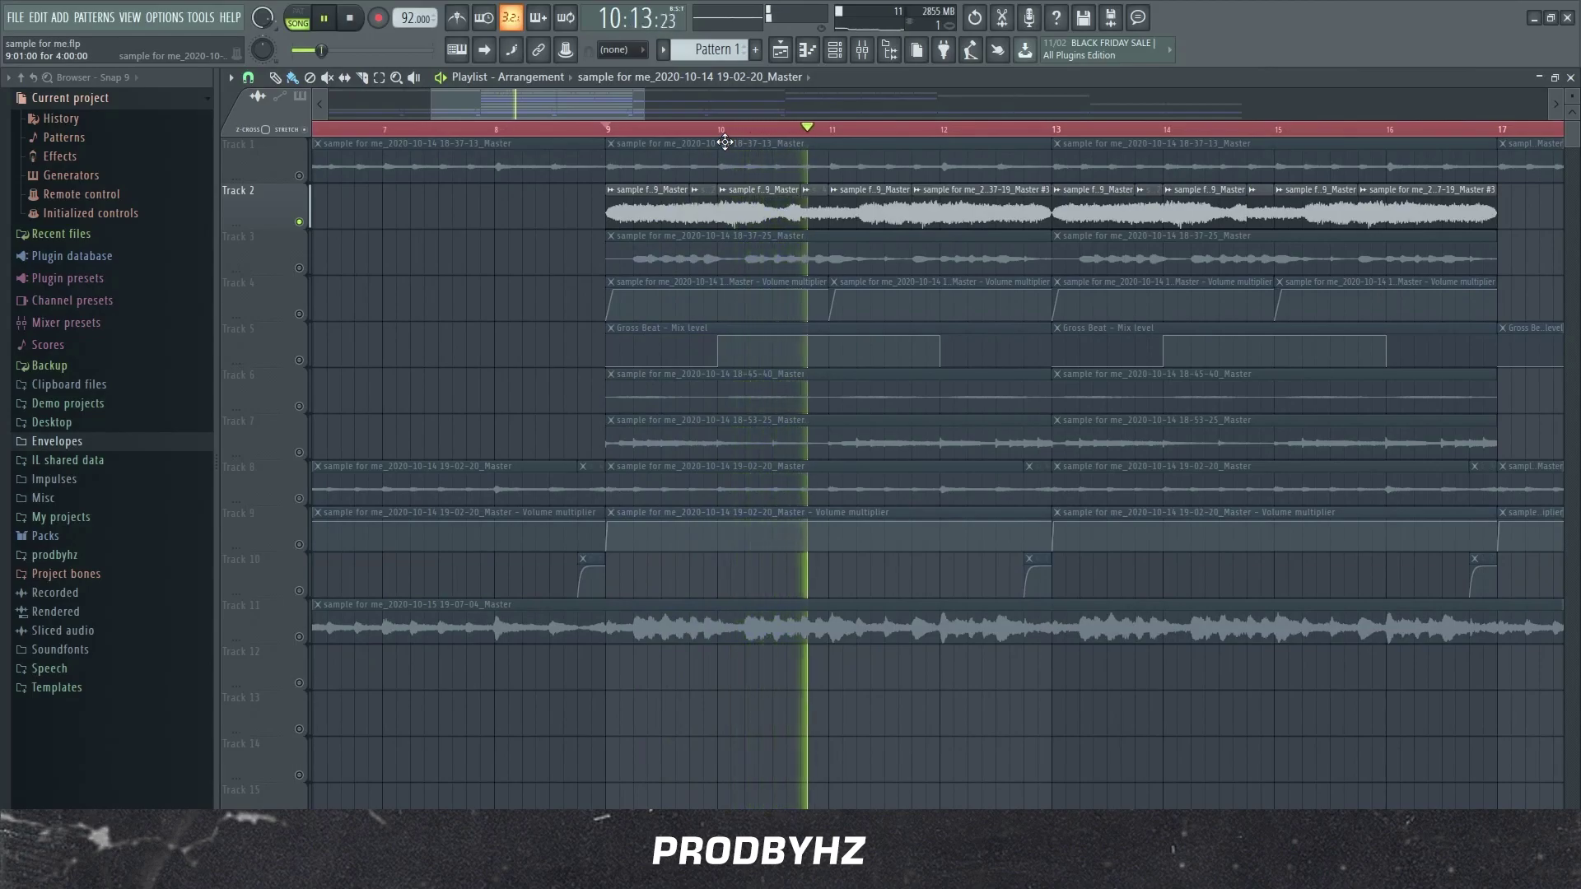
key("space")
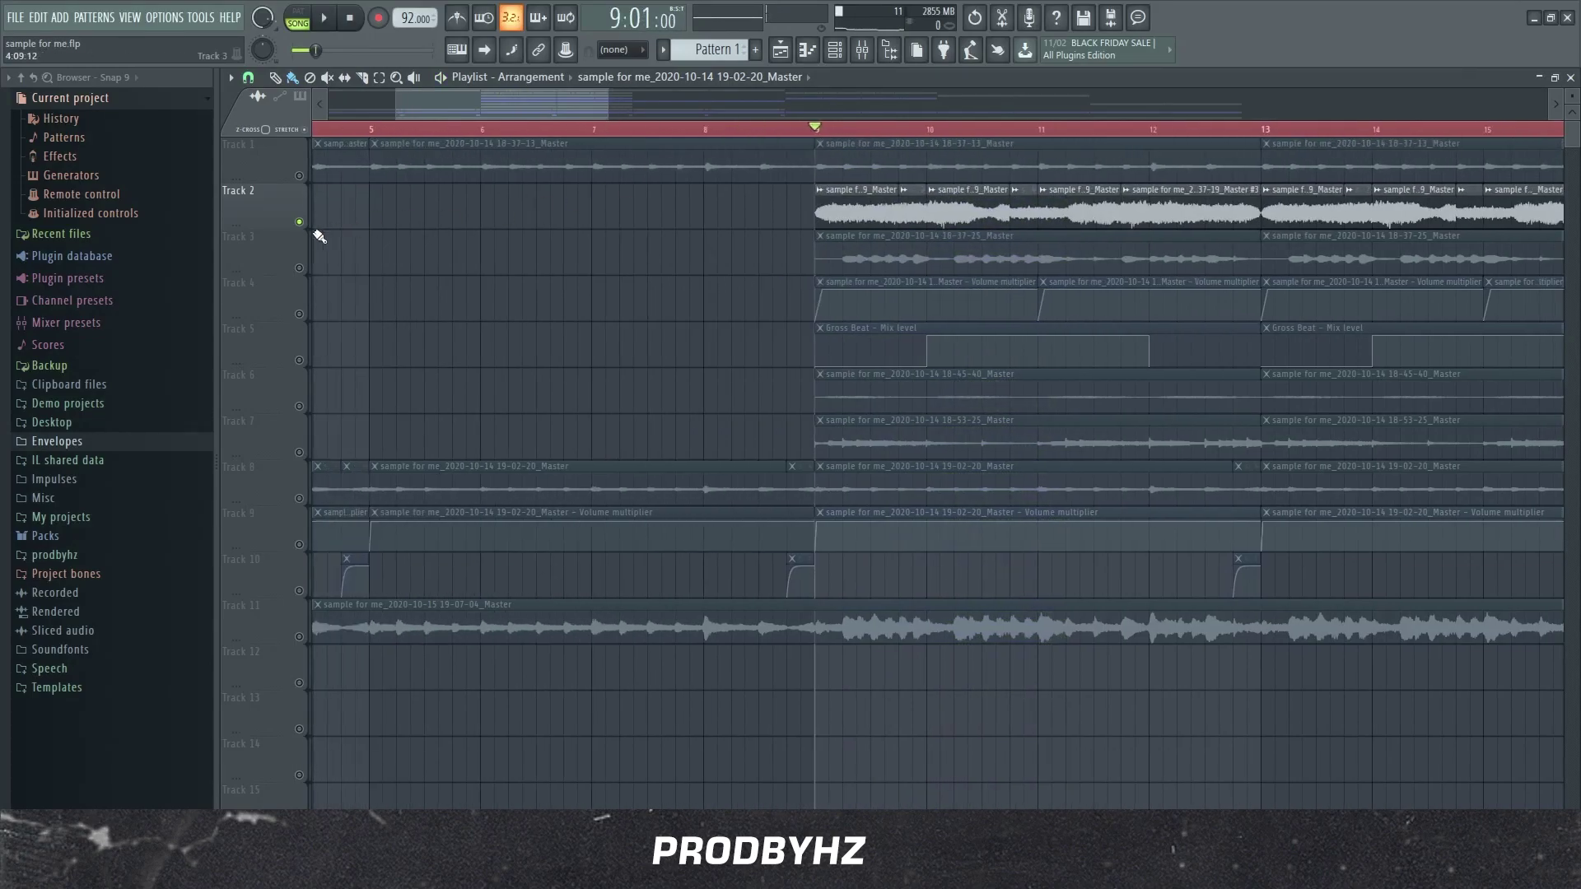
- Release the Track 2 solo, audition with Tracks 1, 3, 6, 7, 8 and 11 muted, then unmute all
right_click(300, 223)
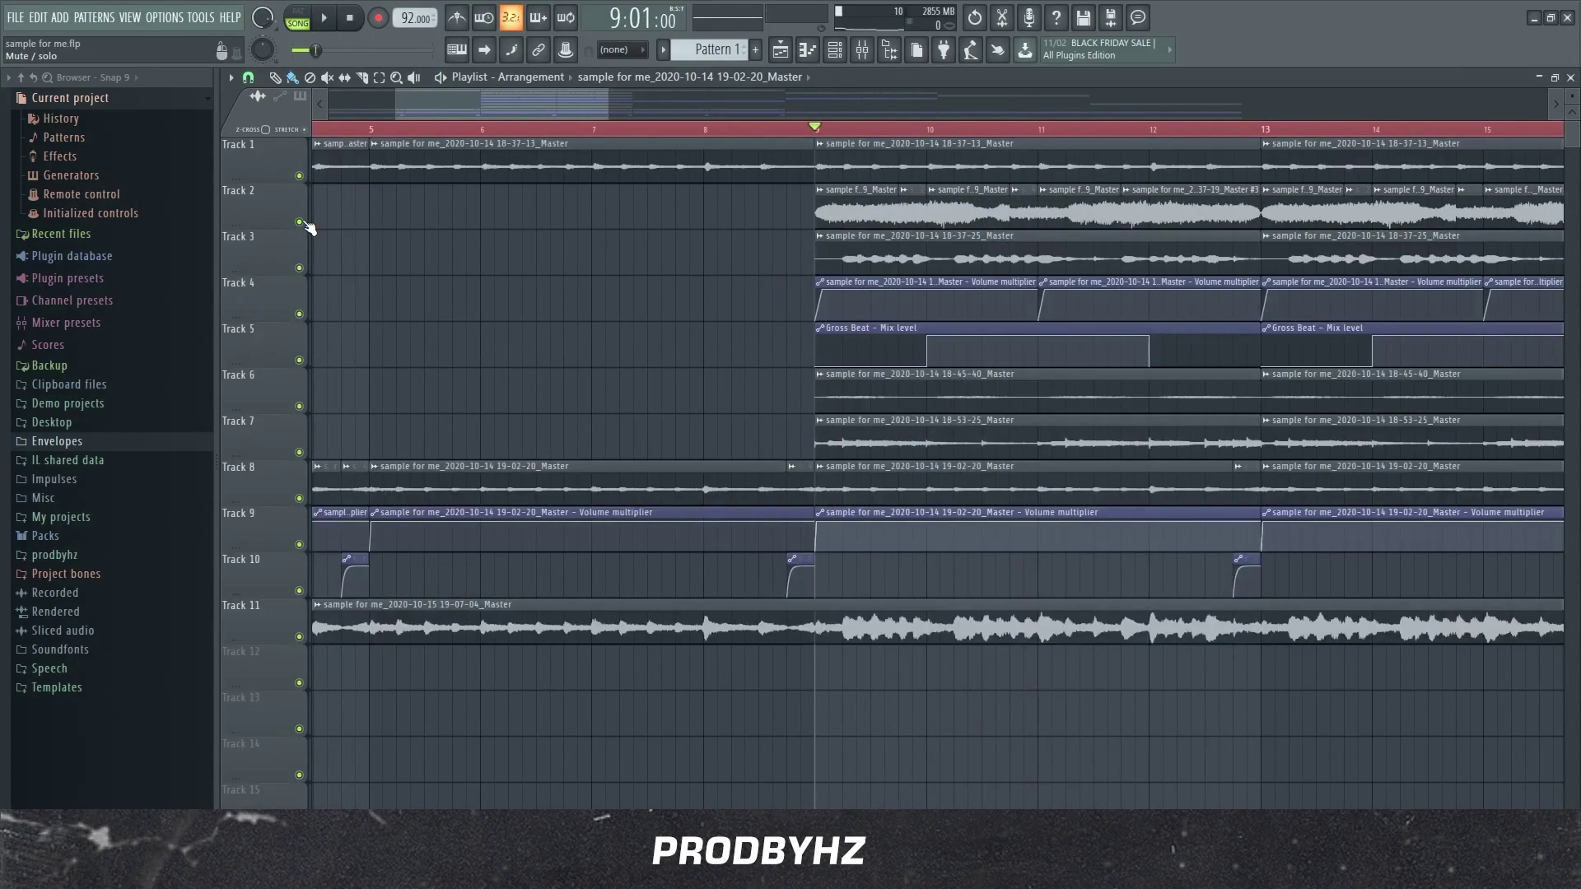
left_click(300, 269)
left_click(299, 407)
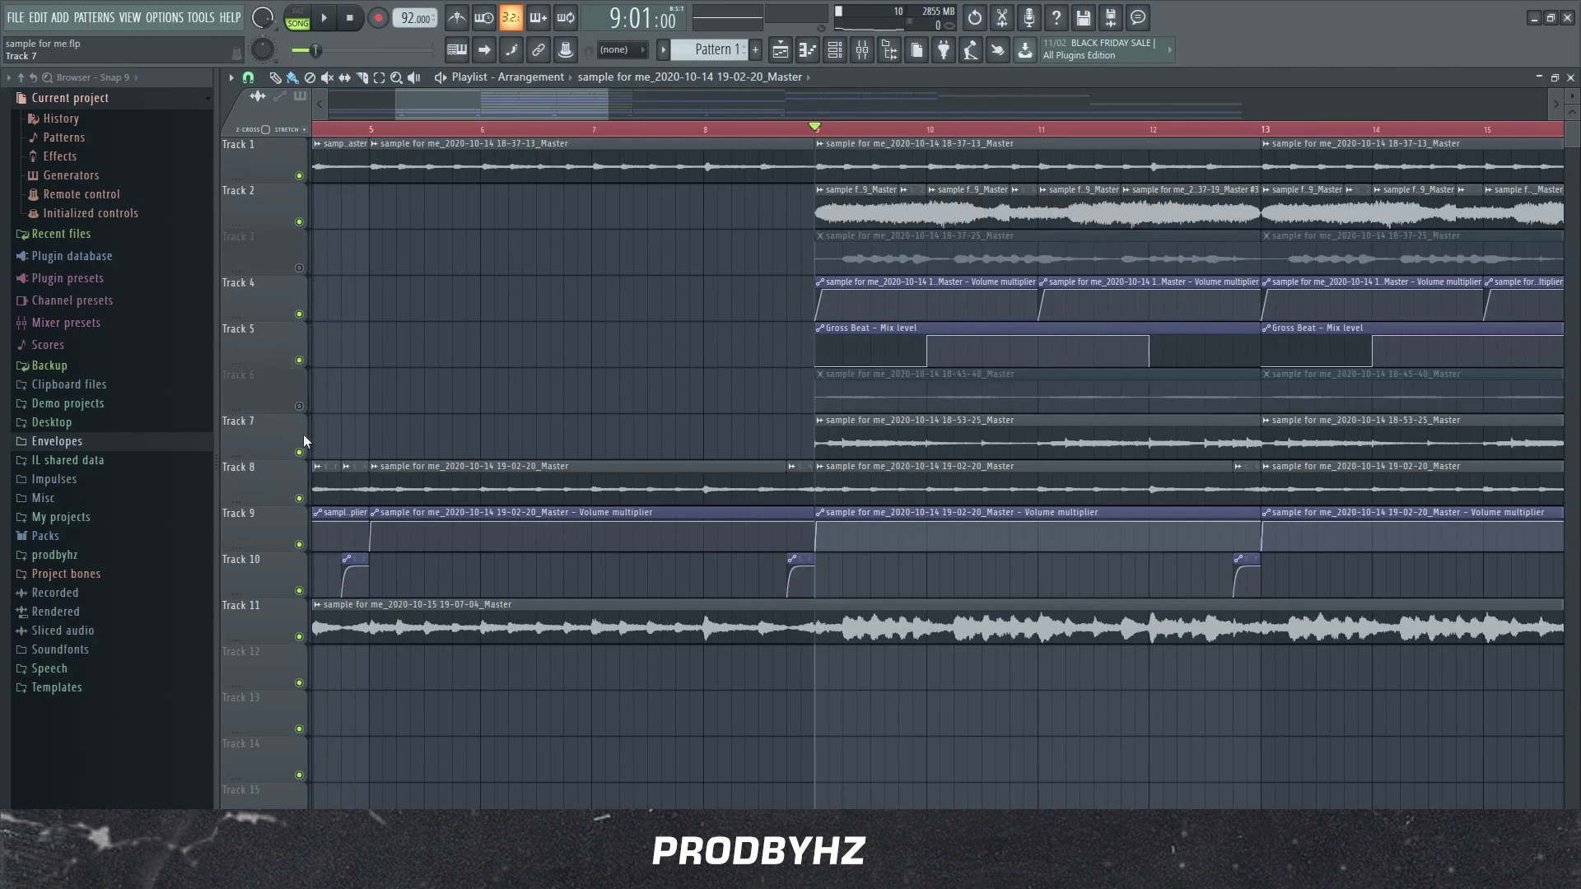
left_click(300, 453)
left_click(299, 499)
left_click(300, 637)
key("space")
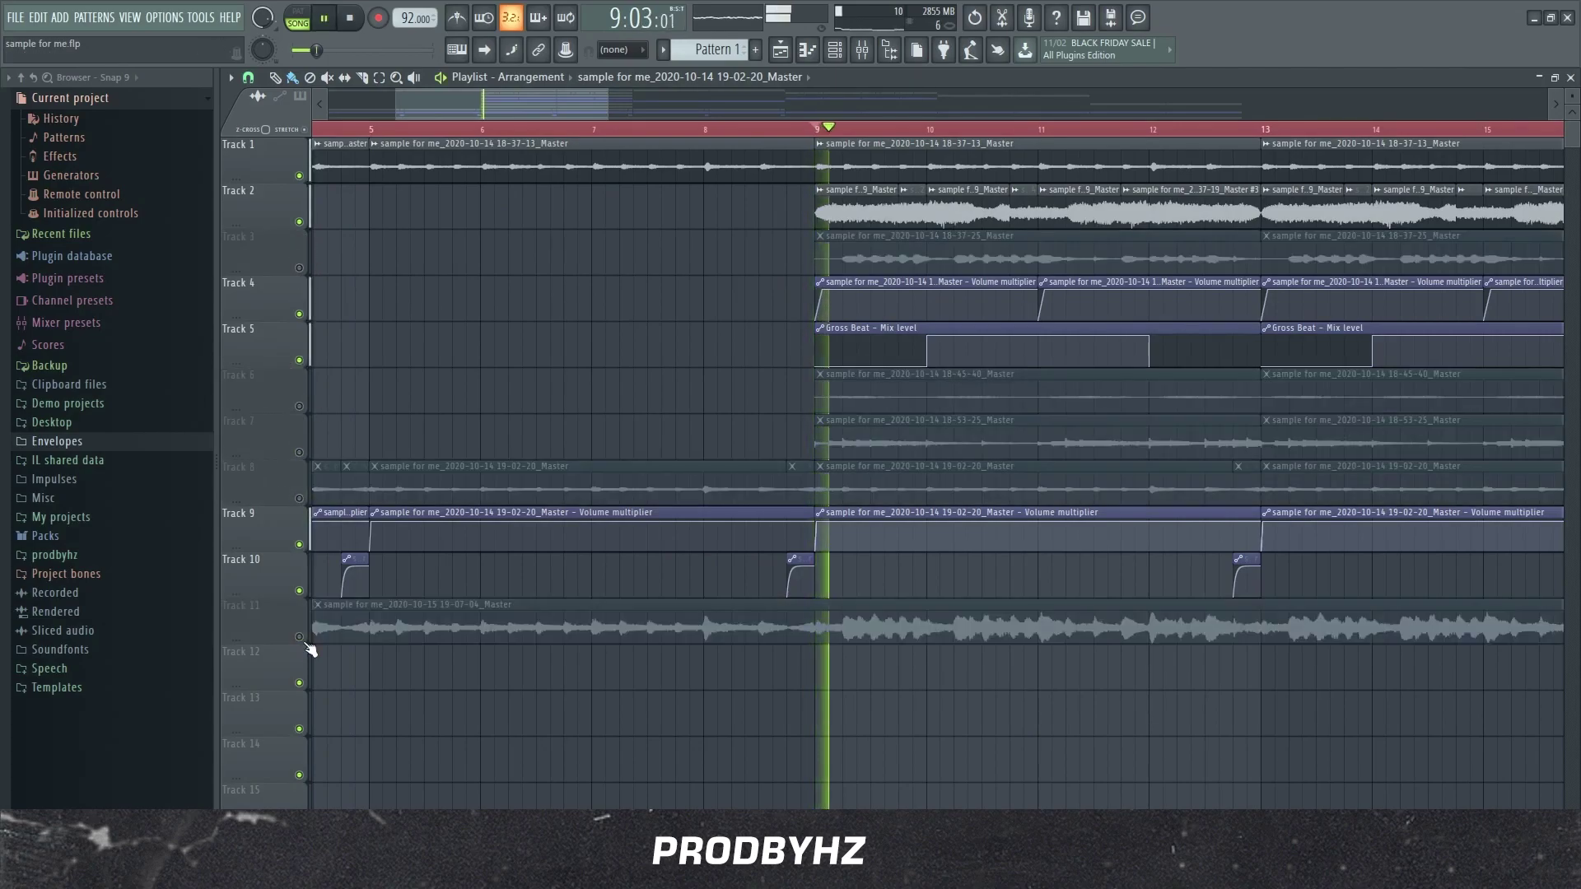
left_click(299, 176)
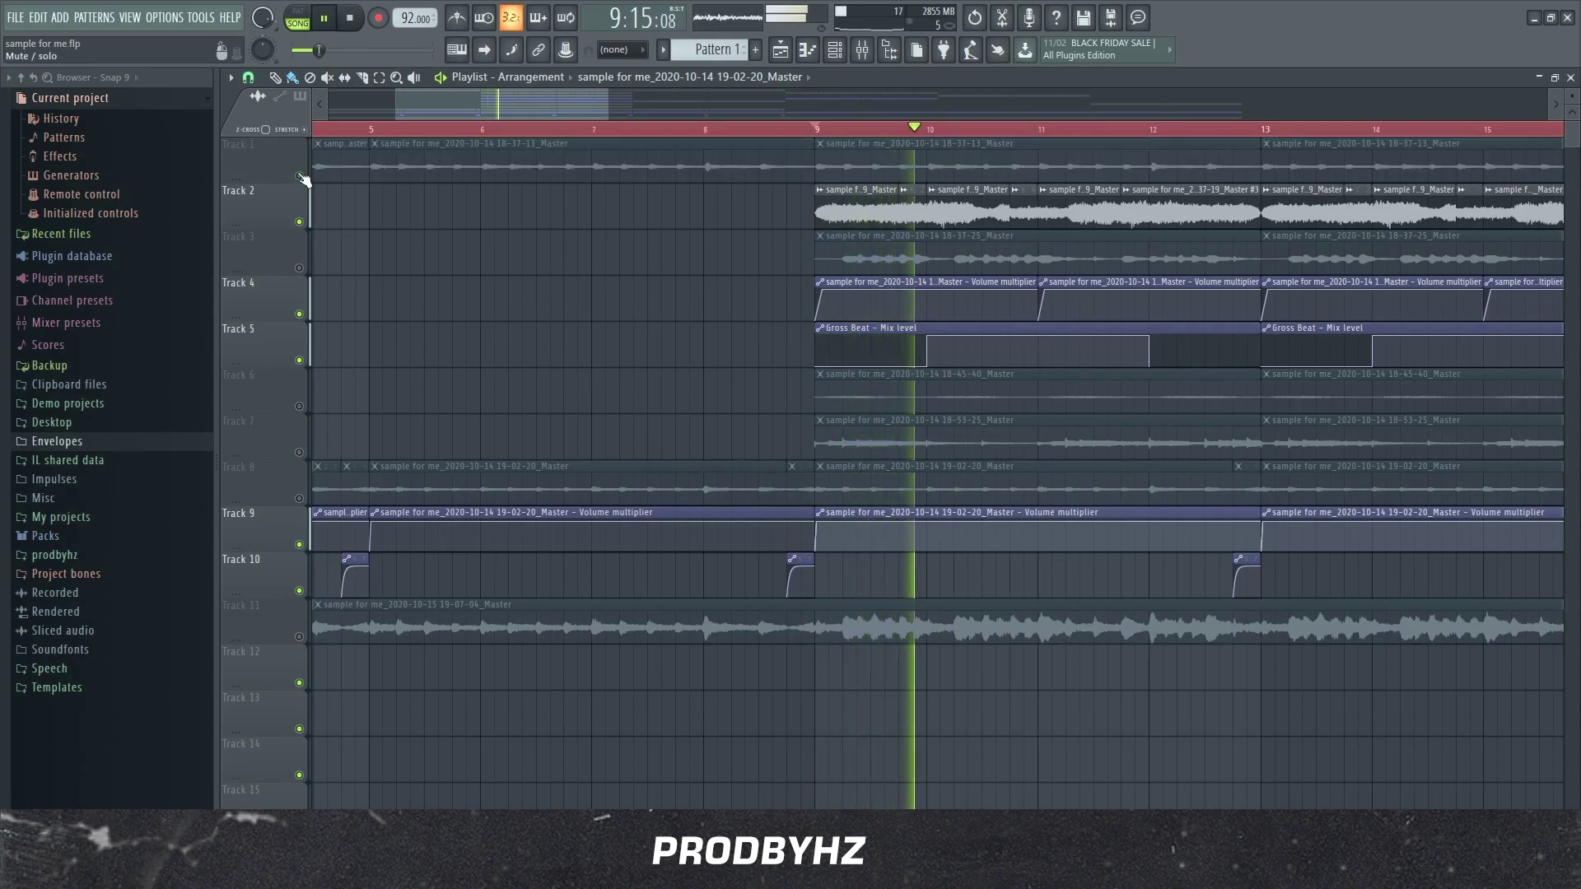
key("space")
left_click_drag(299, 177, 300, 637)
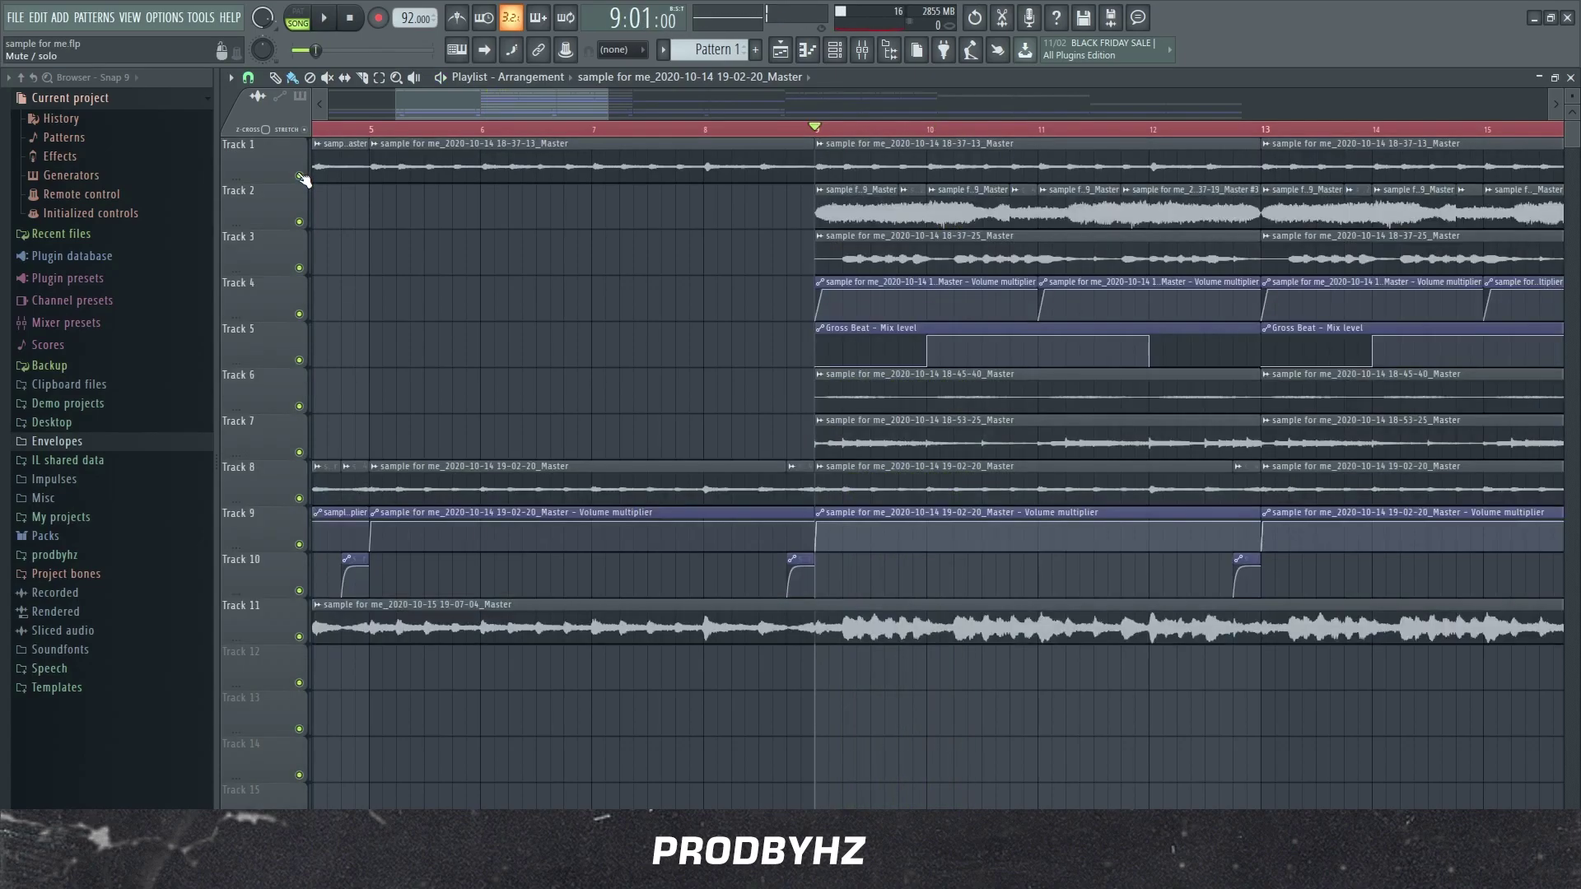
key("space")
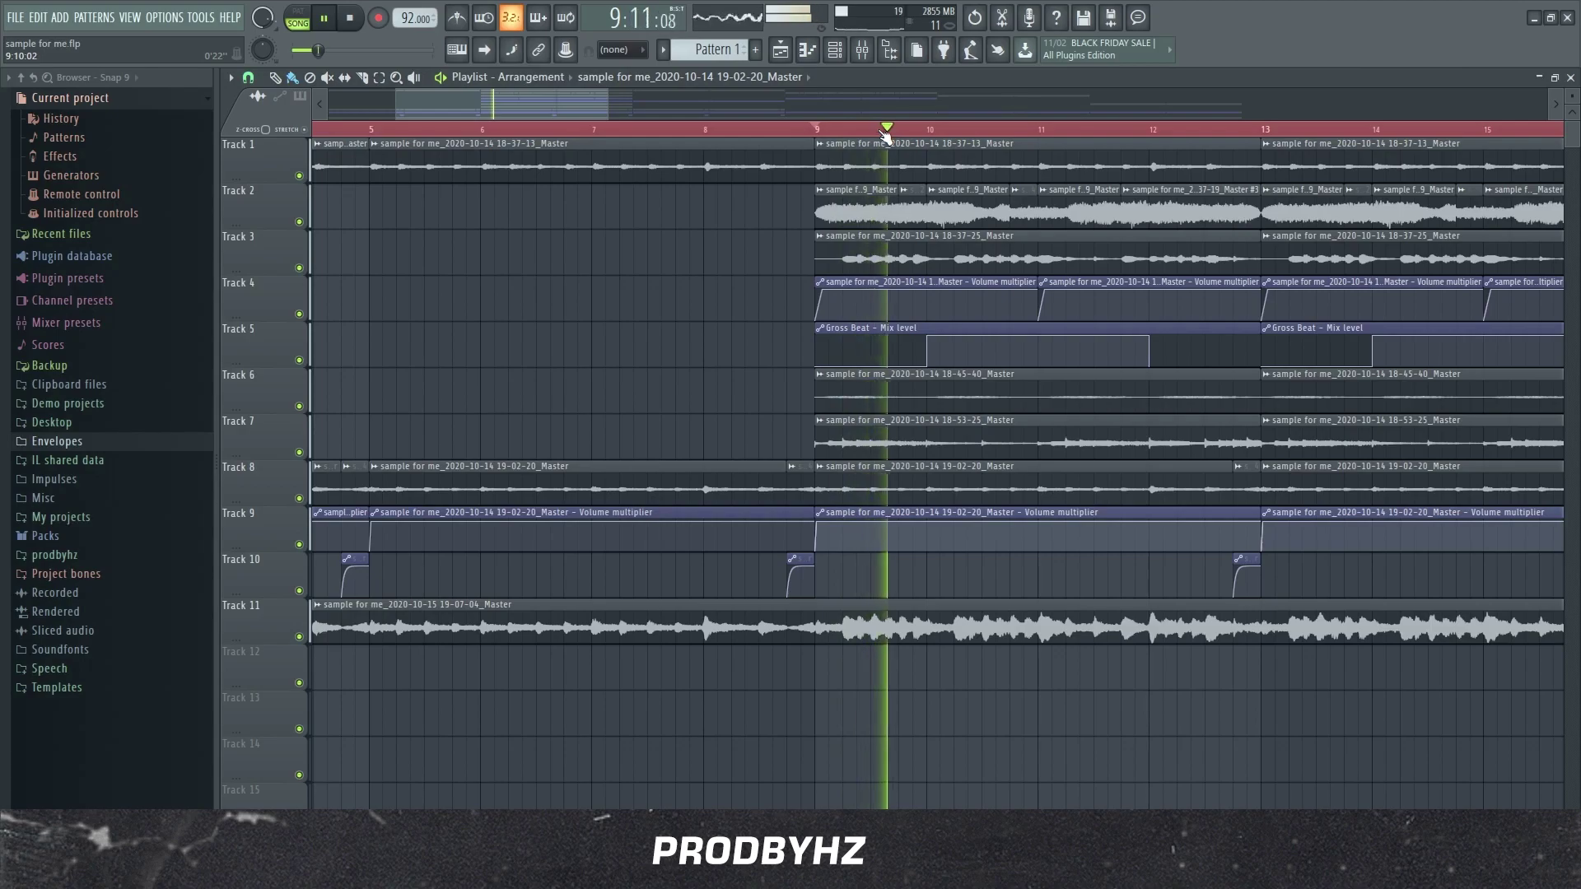
key("space")
- Lengthen the first Track 2 clip to close the gap before the next clip
scroll(819, 213, "down", 3)
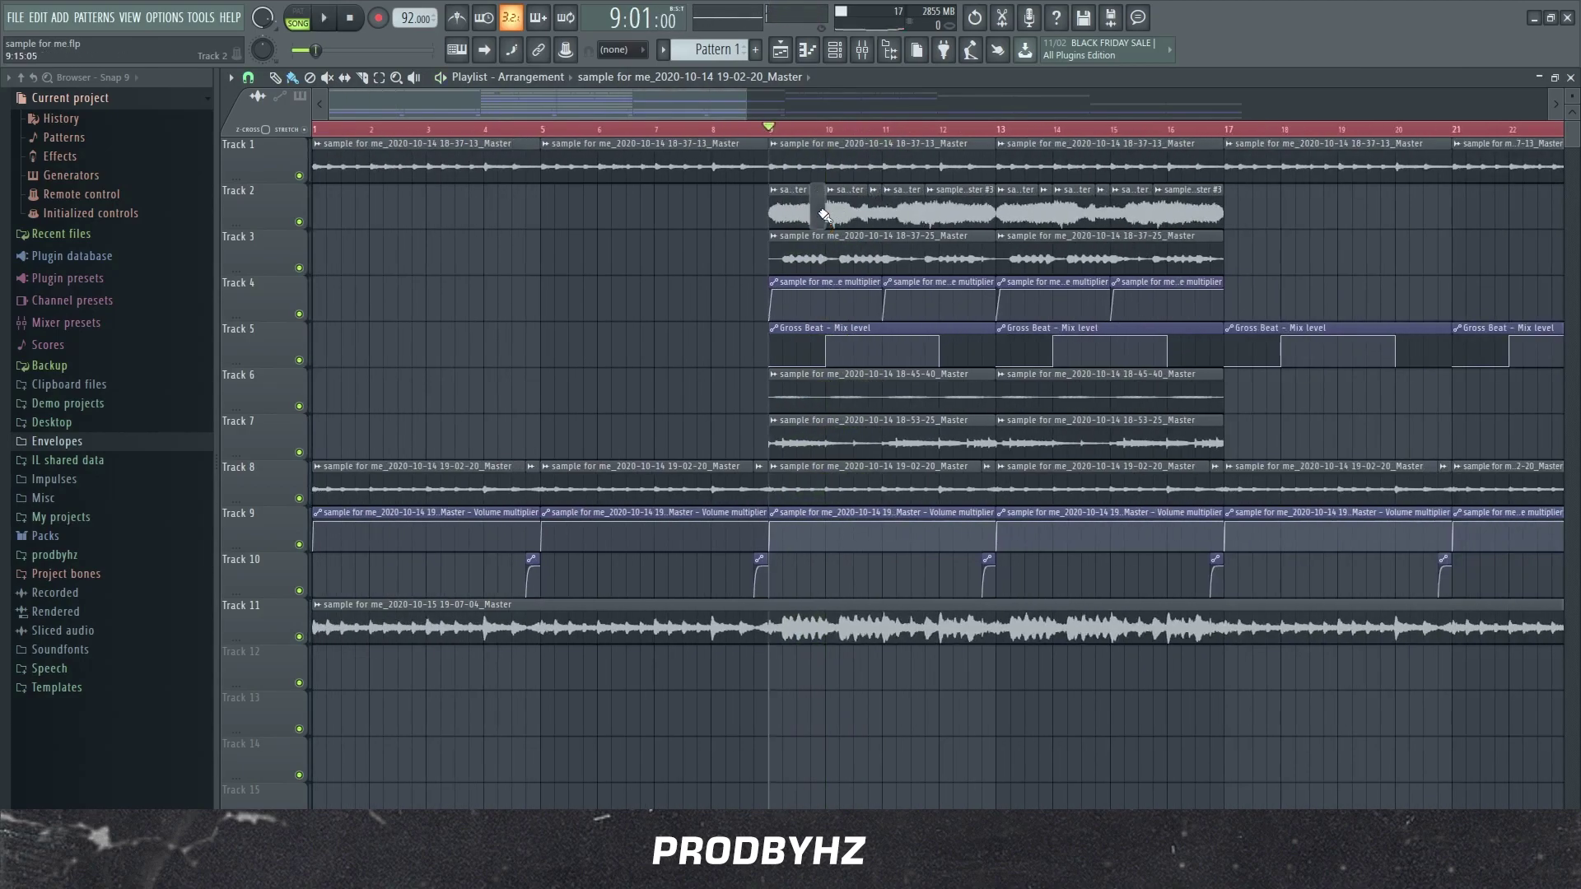
scroll(801, 116, "up", 4)
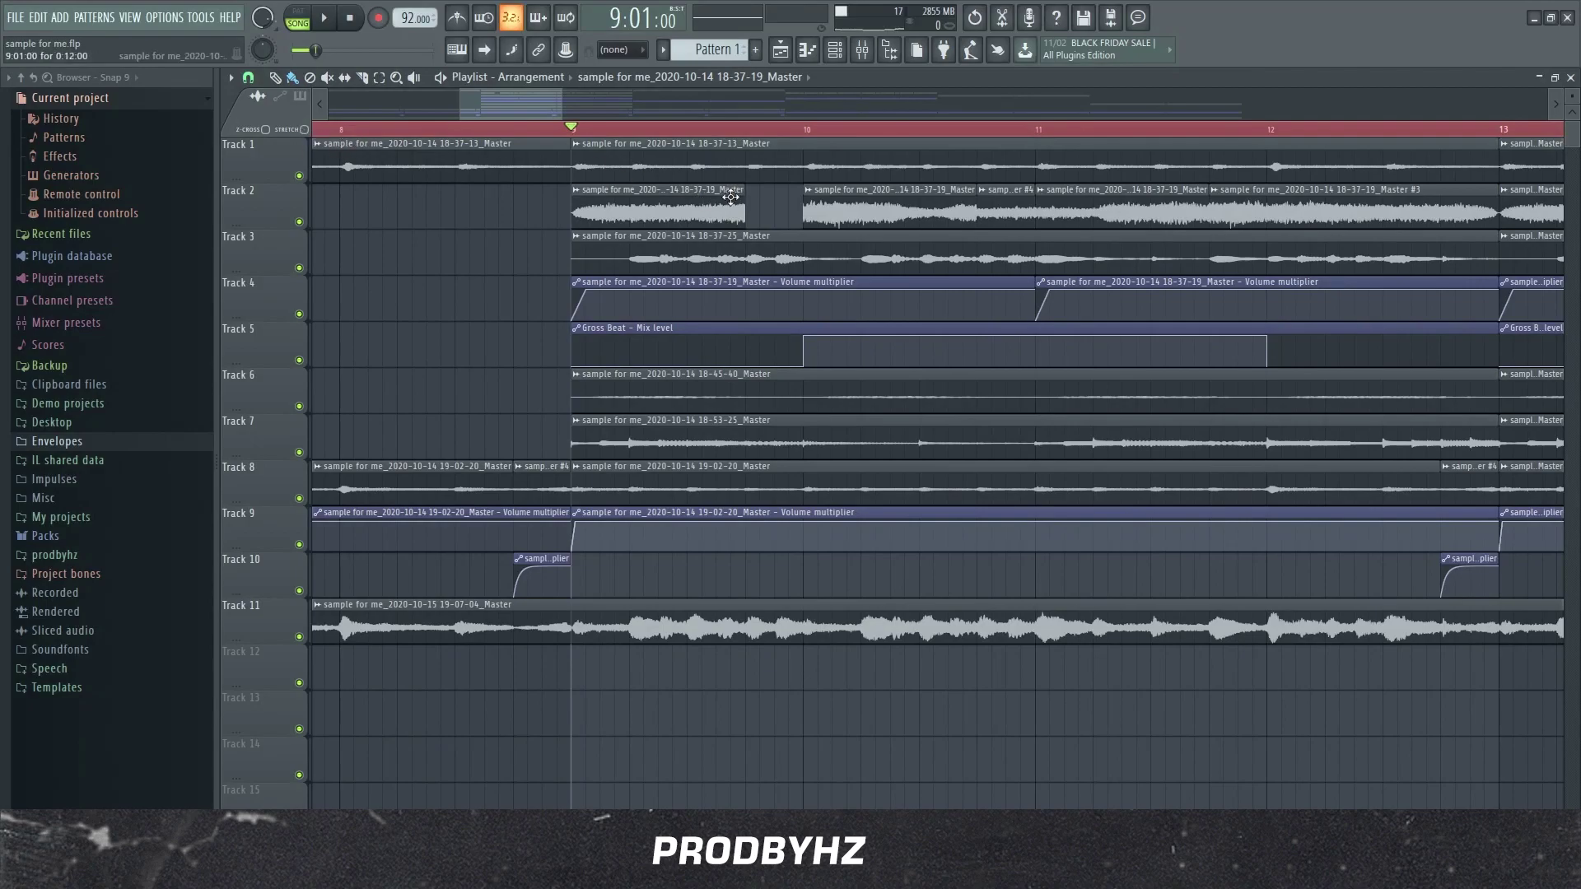
left_click_drag(738, 208, 805, 207)
scroll(774, 119, "down", 4)
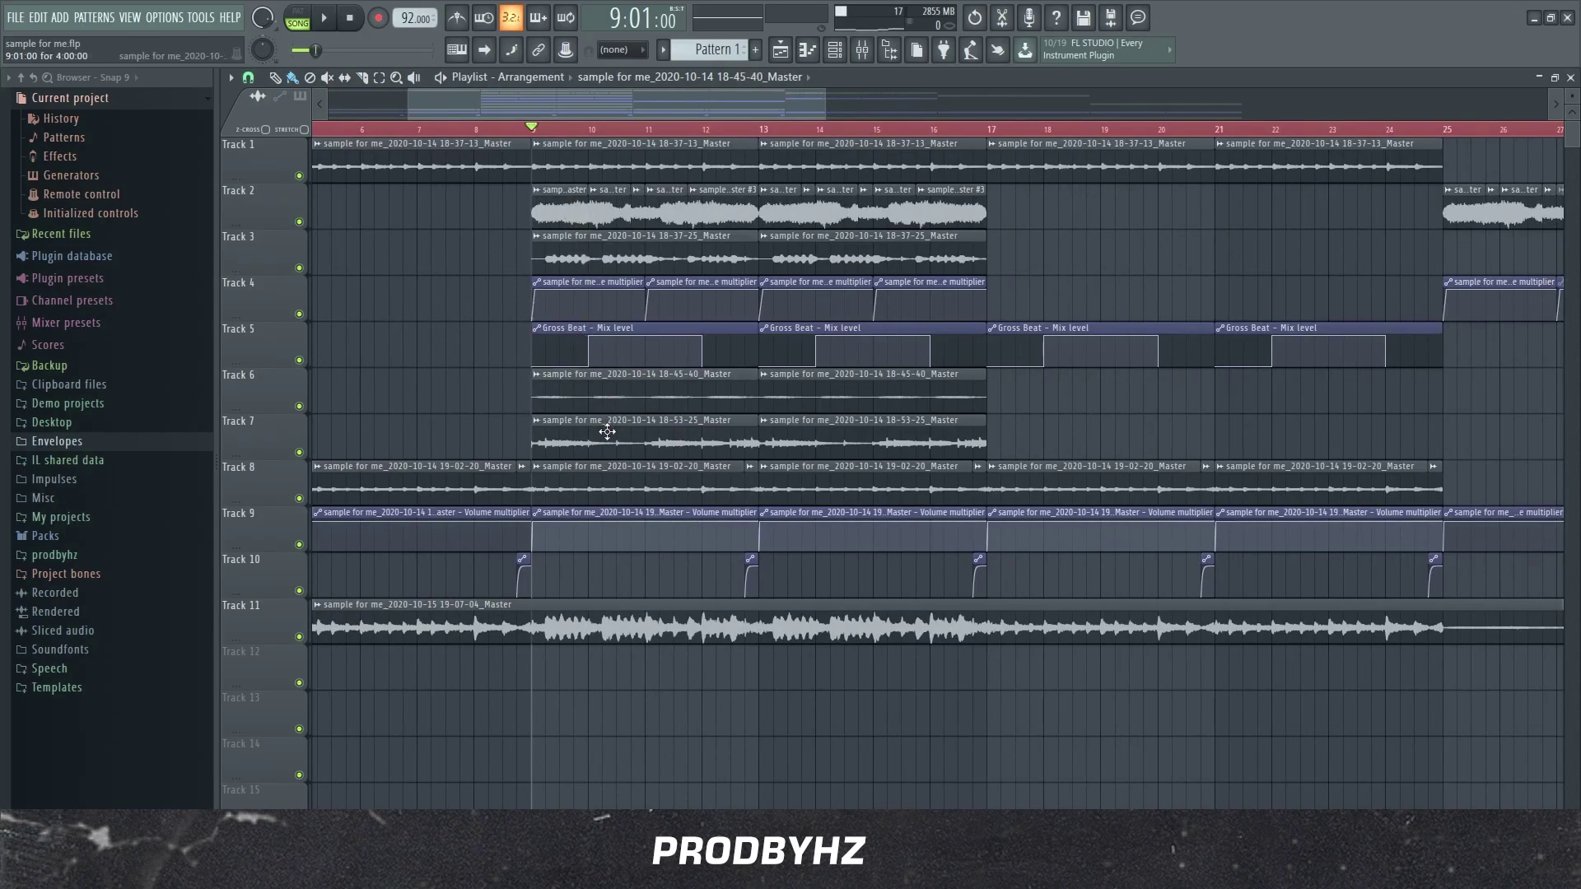
- Check the Mixer, then select and clear all clips in the arrangement
left_click(862, 49)
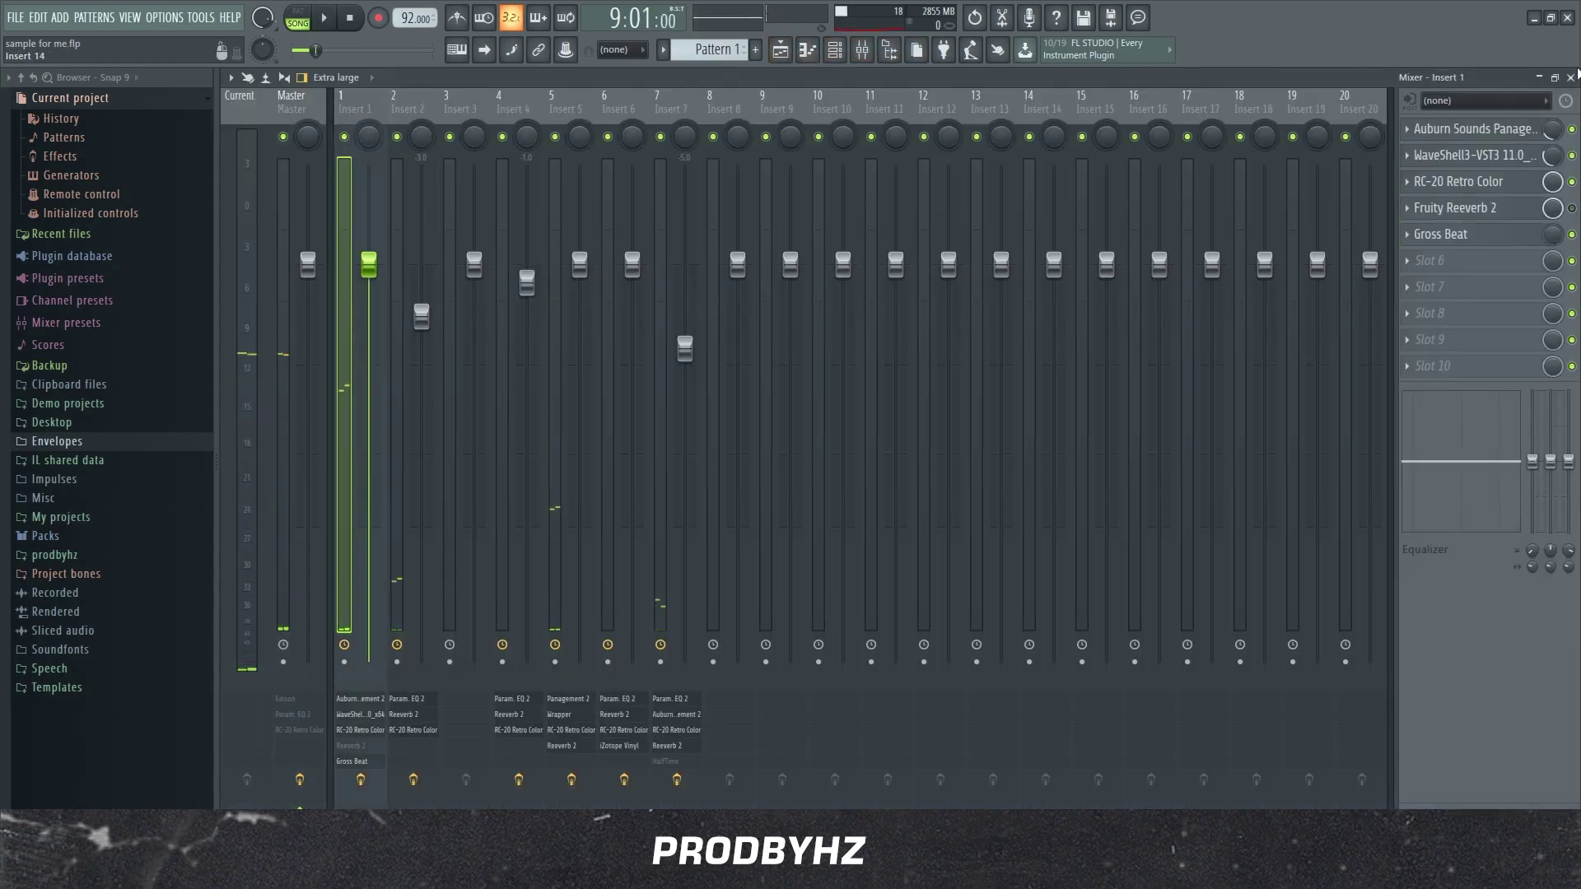
left_click(1570, 76)
scroll(945, 148, "down", 3)
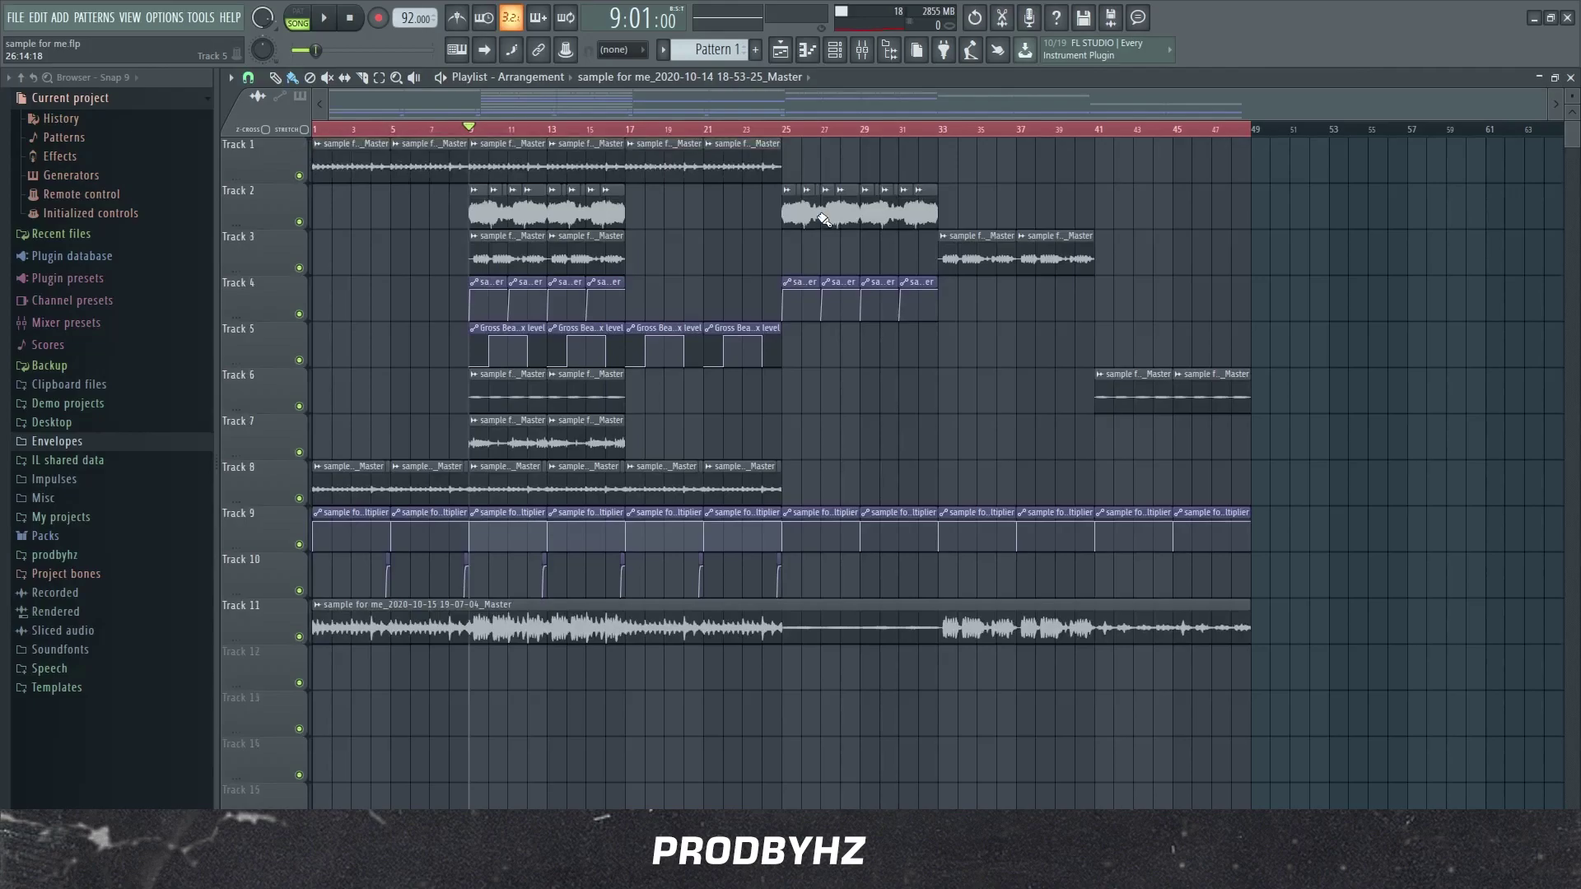
left_click_drag(1323, 548, 311, 136)
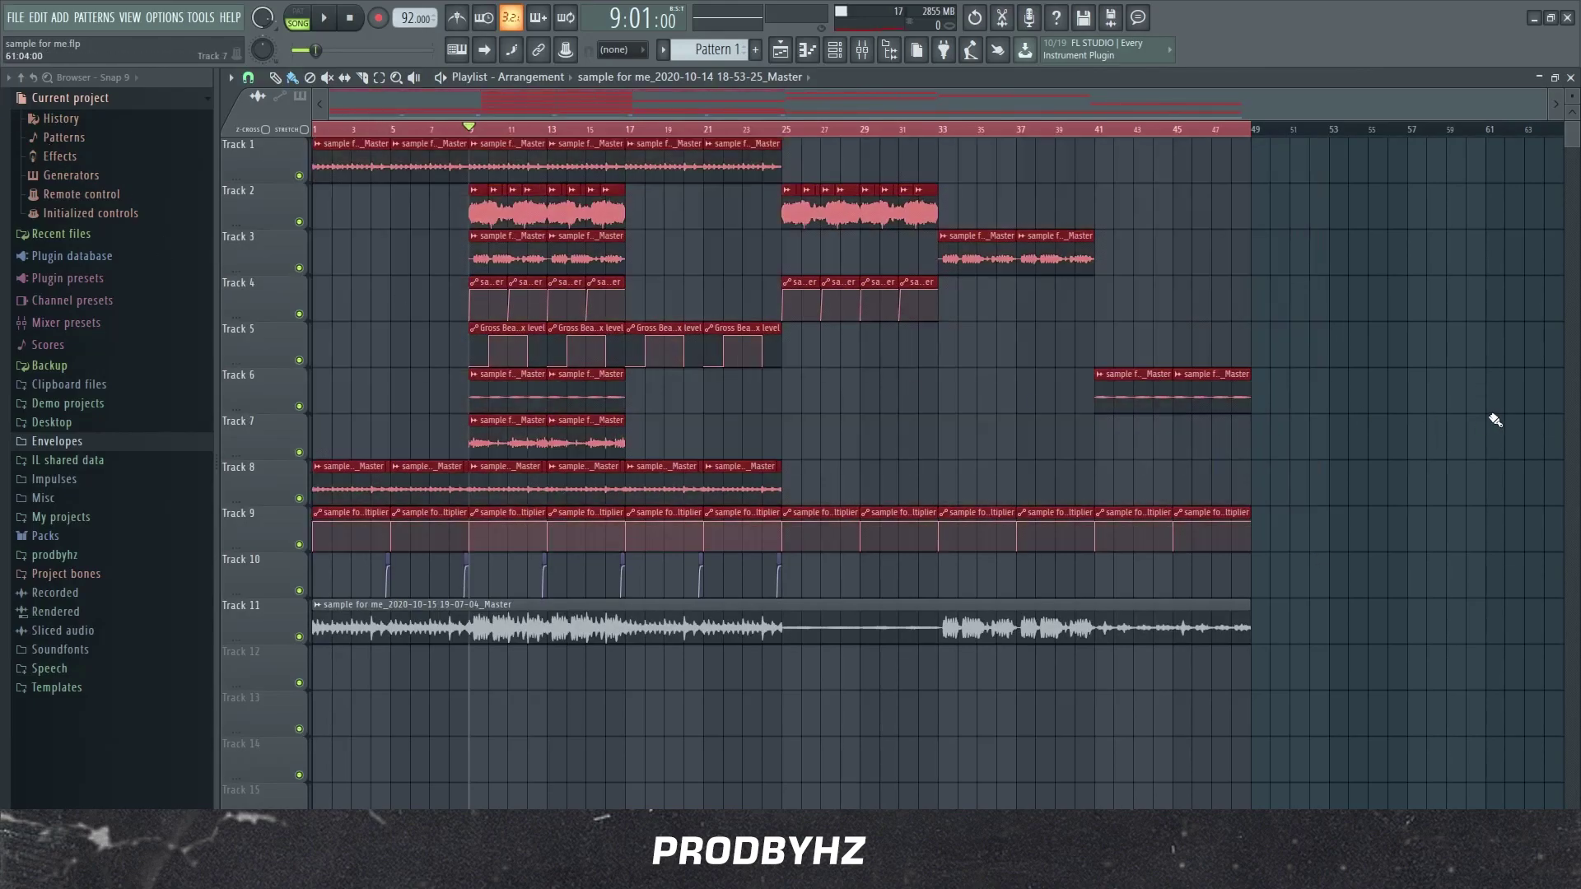
left_click(363, 261)
- Move the song position back to bar 1 and check the Mixer again
left_click_drag(465, 132, 315, 132)
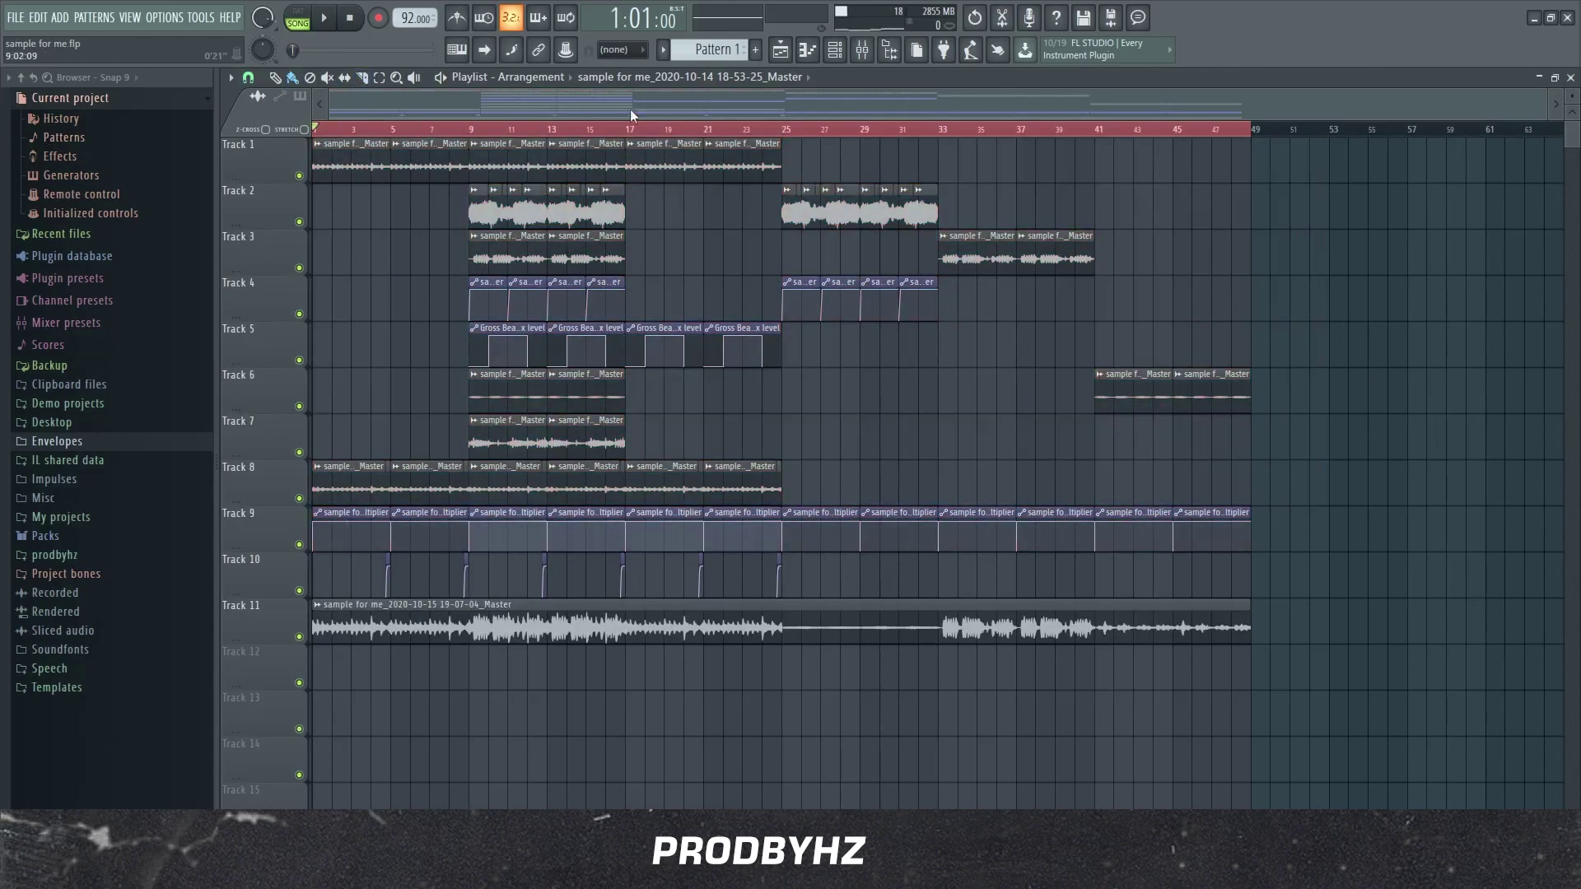
left_click(861, 49)
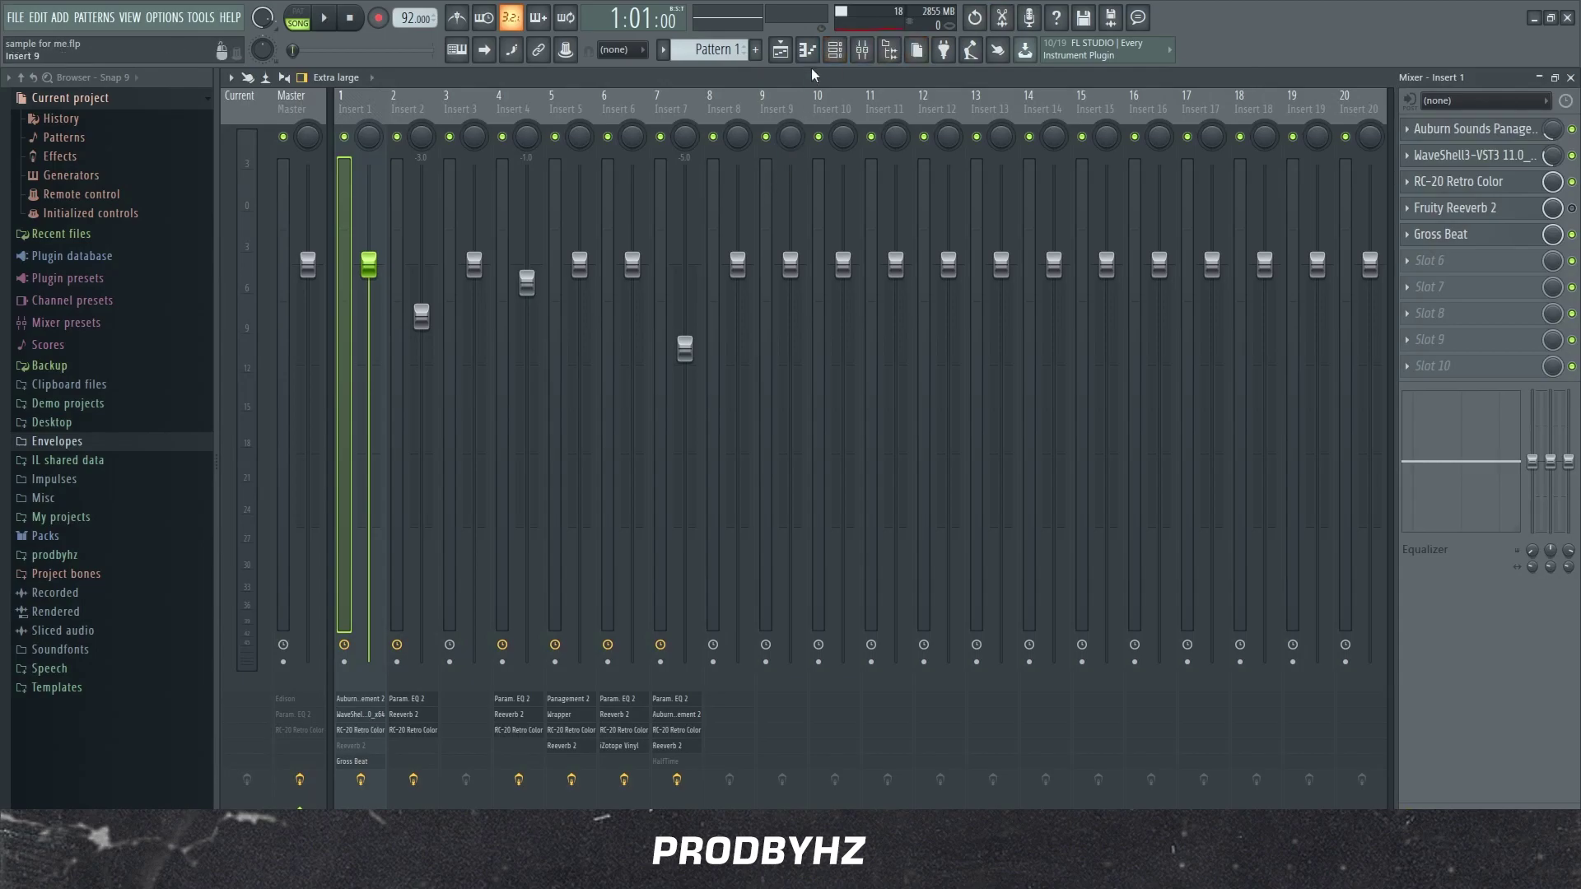
left_click(862, 49)
- Open and close the Track 11 clip's sample settings, then play Track 11 soloed
double_click(610, 621)
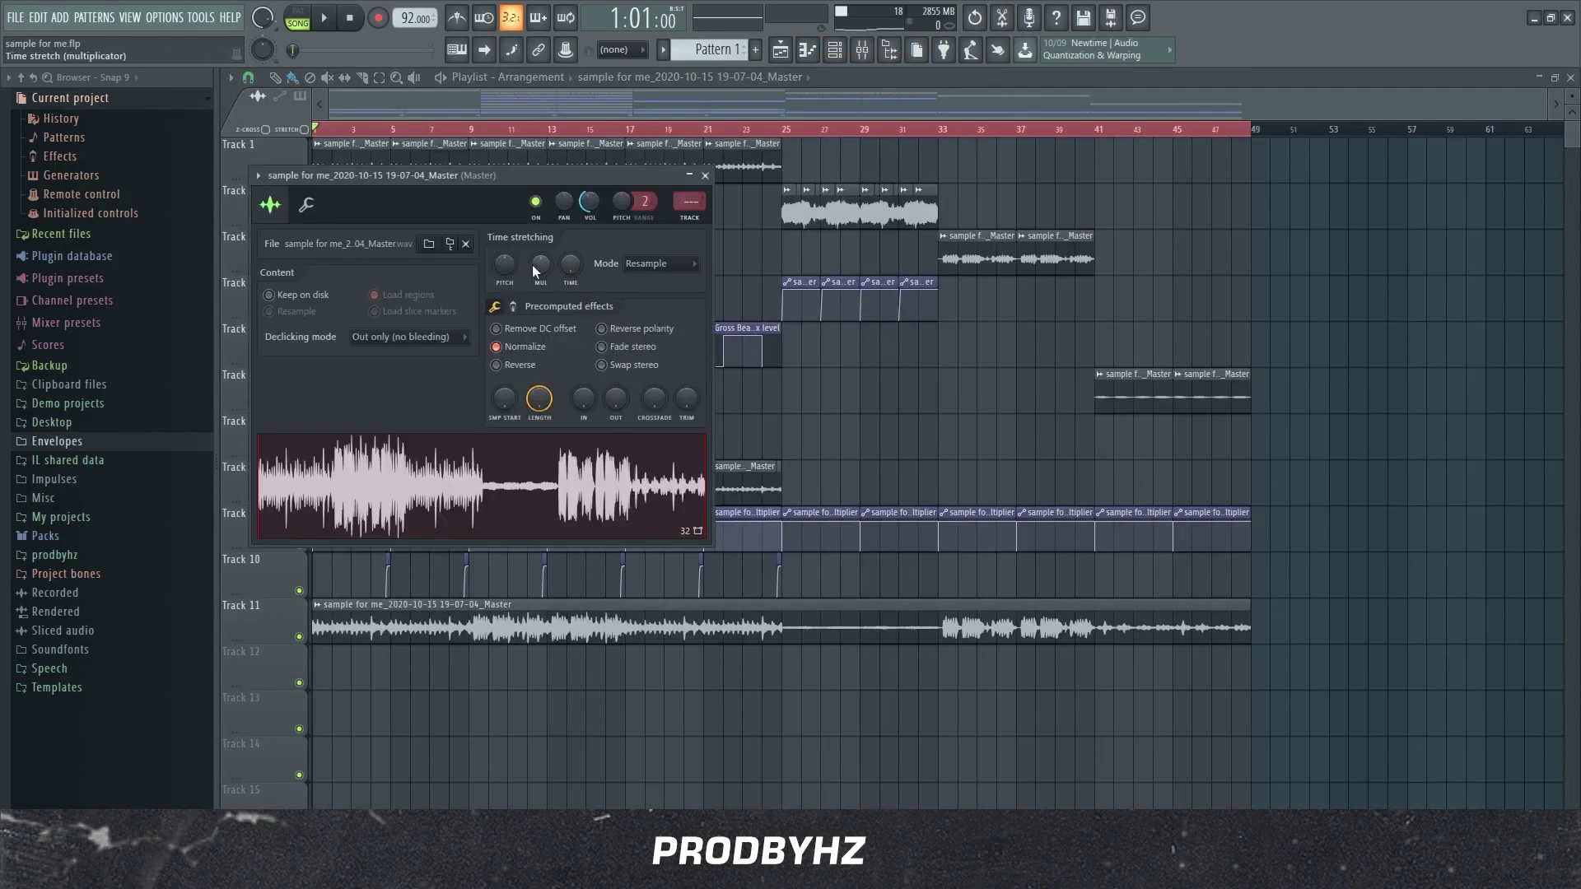
left_click(705, 176)
right_click(299, 637)
key("space")
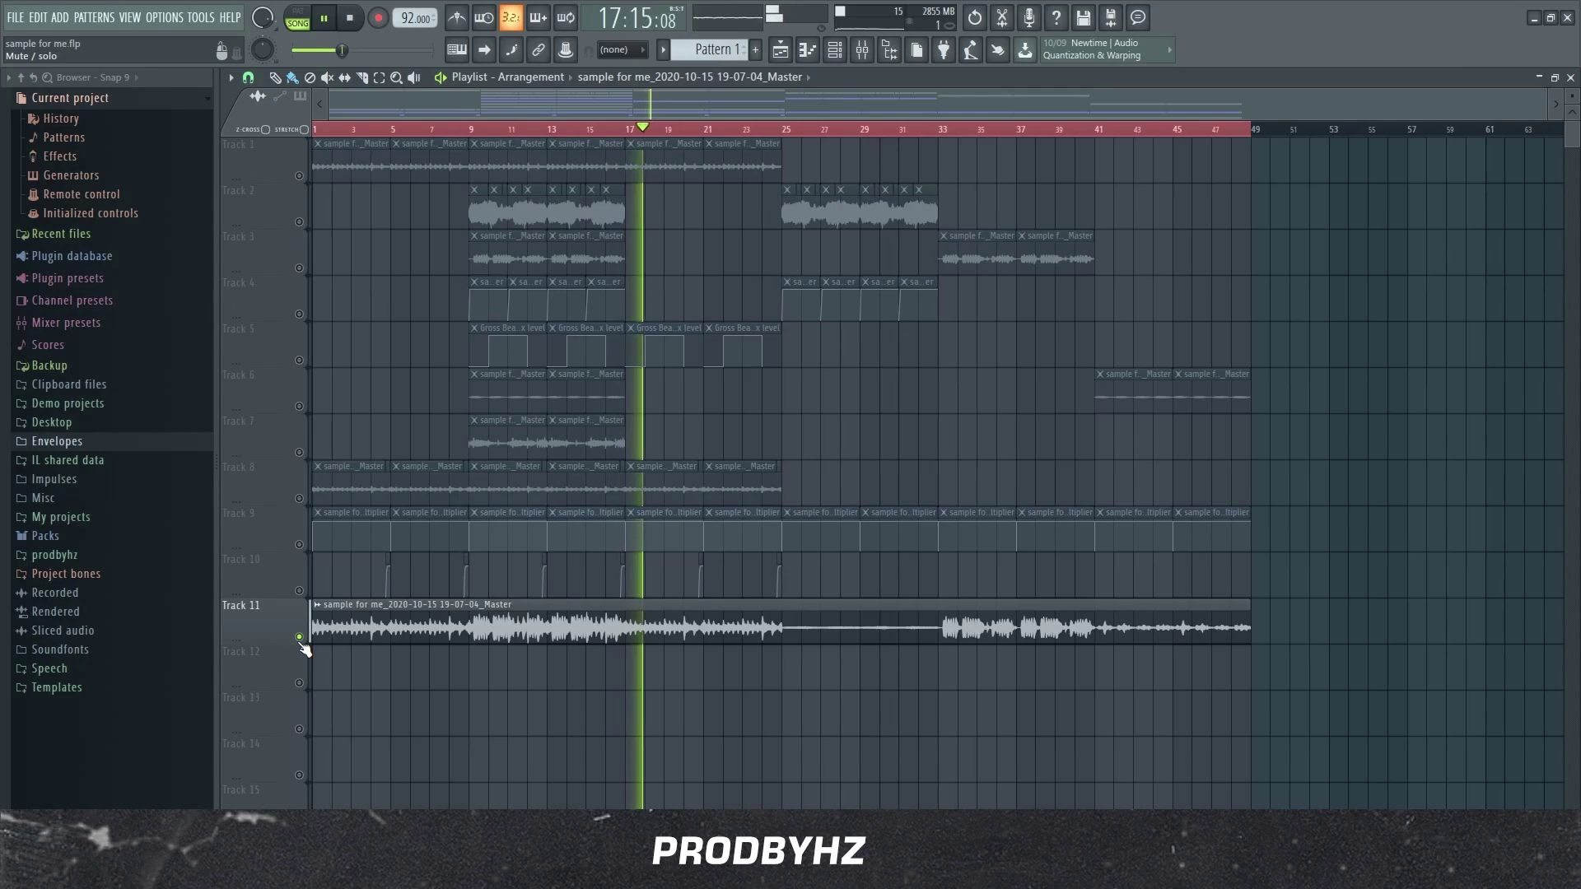
- Stop playback, bring up the Mixer, and briefly play and stop the song
key("space")
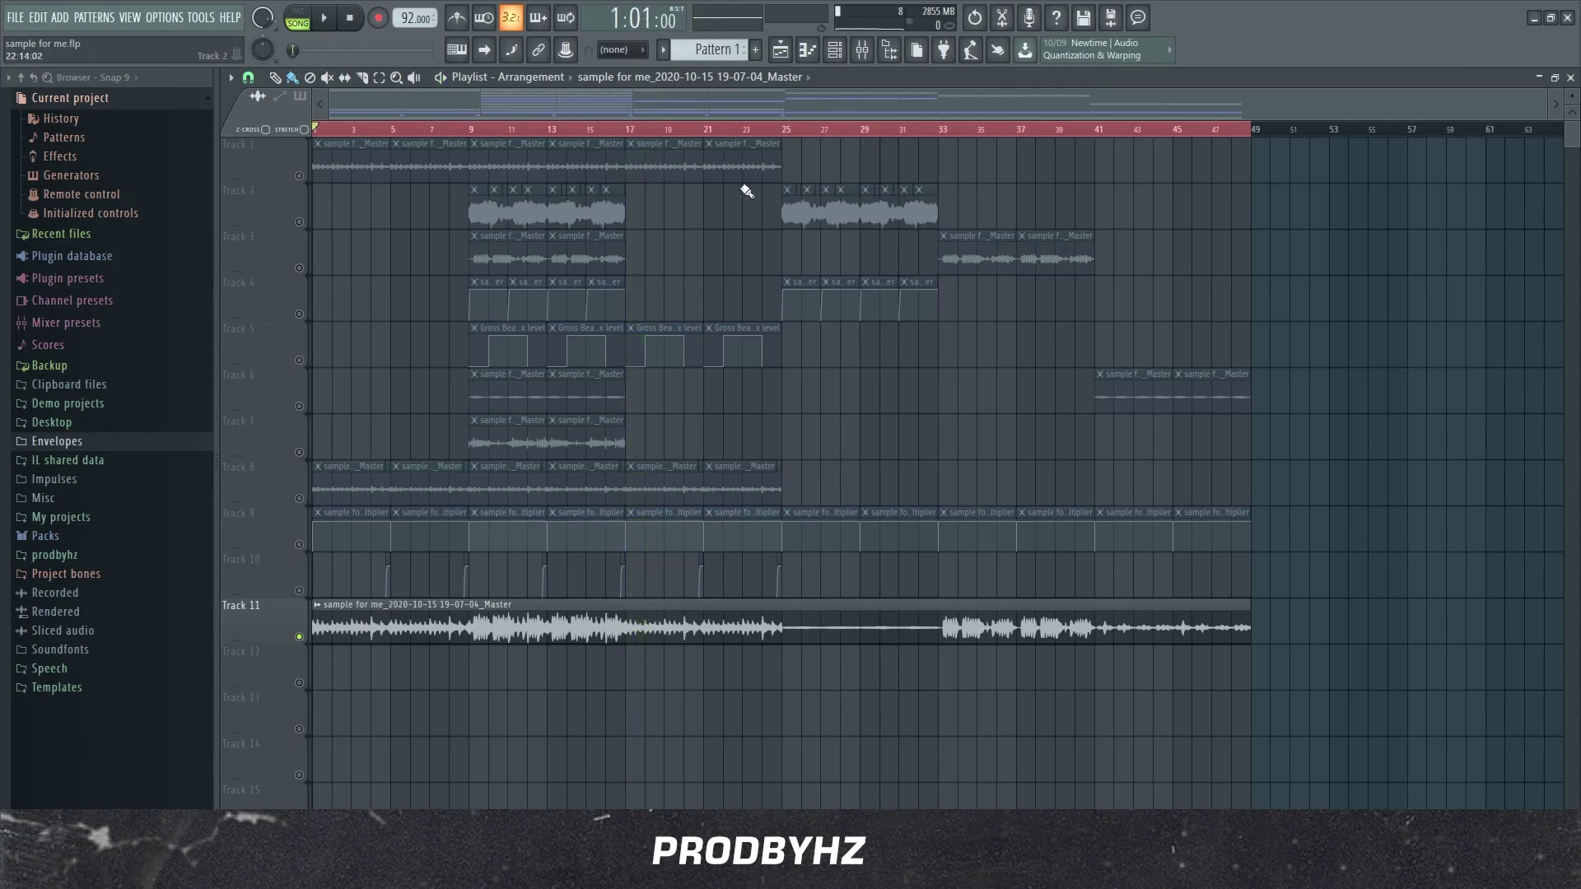
left_click(861, 49)
key("space")
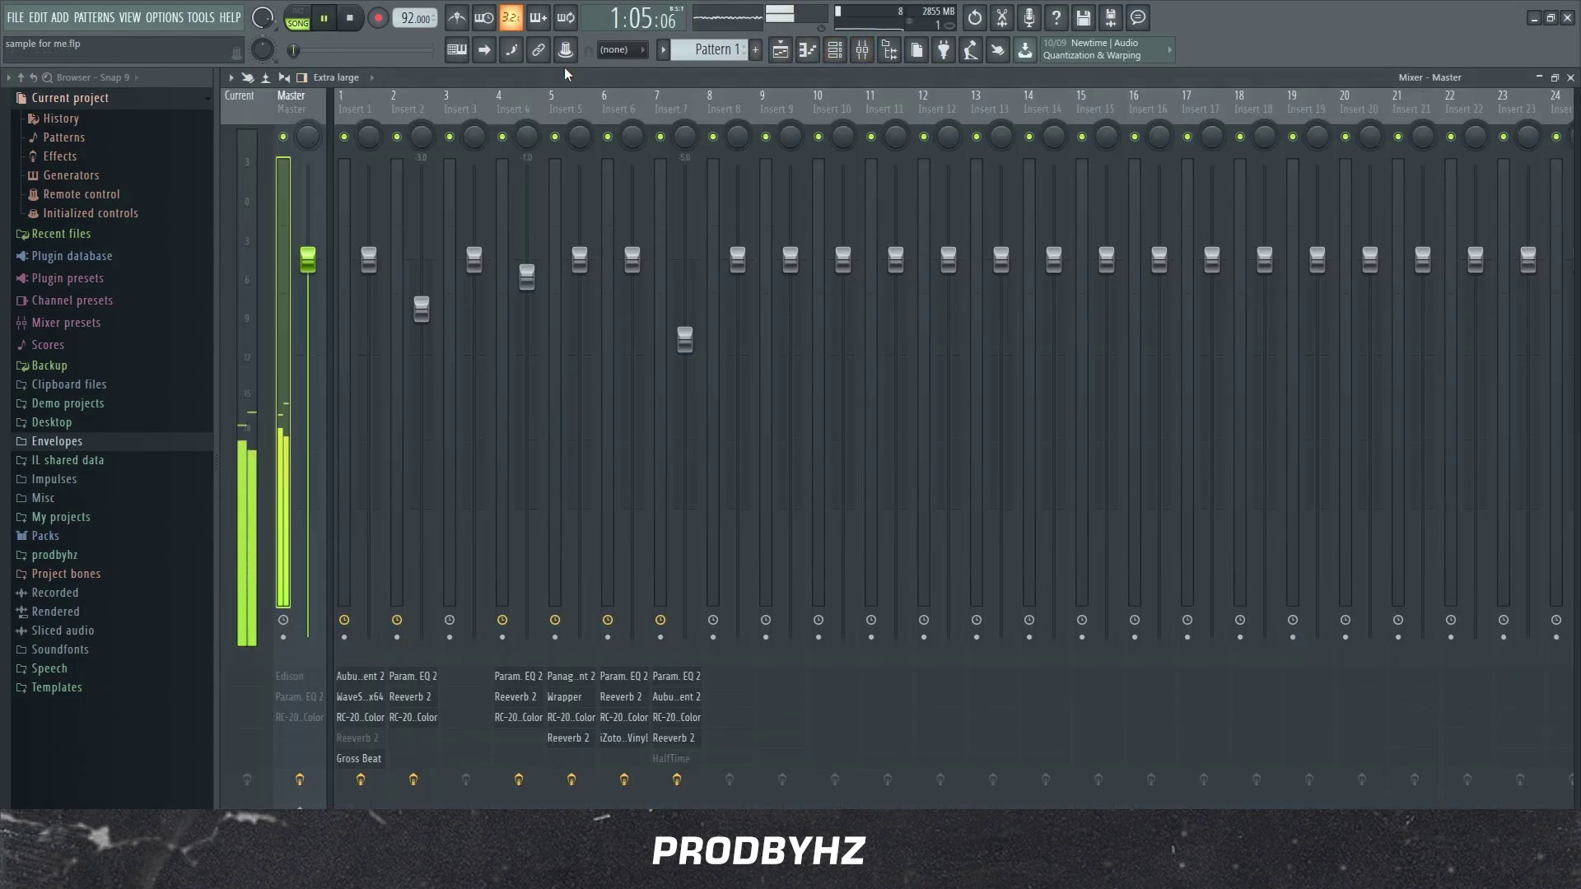
key("space")
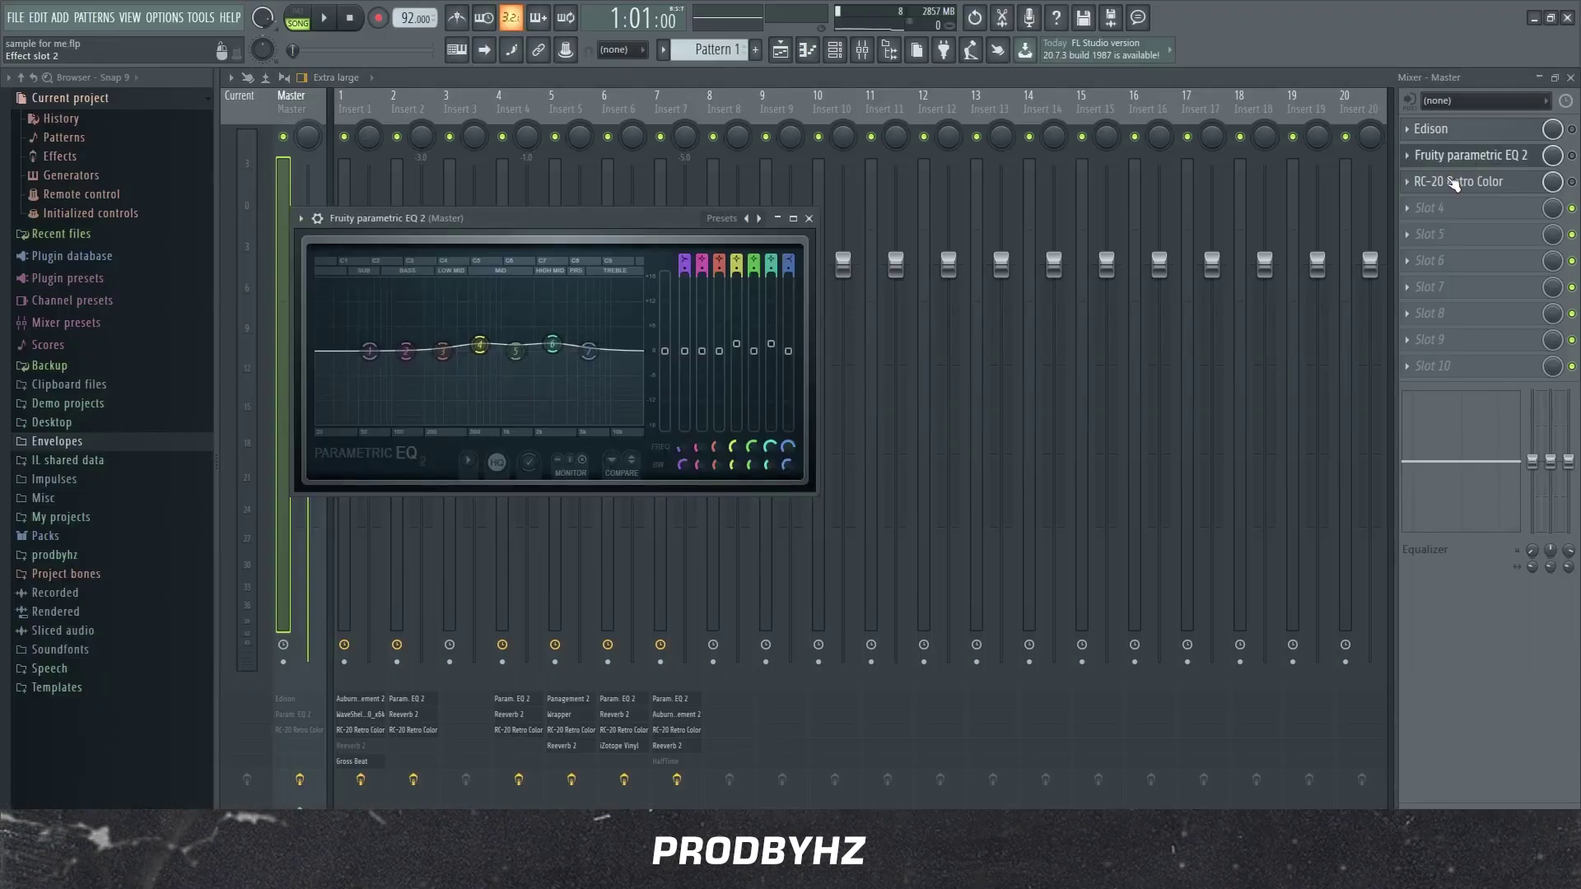
- Try the kick preset on the master Parametric EQ 2, then reset it to flat and close it
mouse_move(481, 350)
left_click(722, 218)
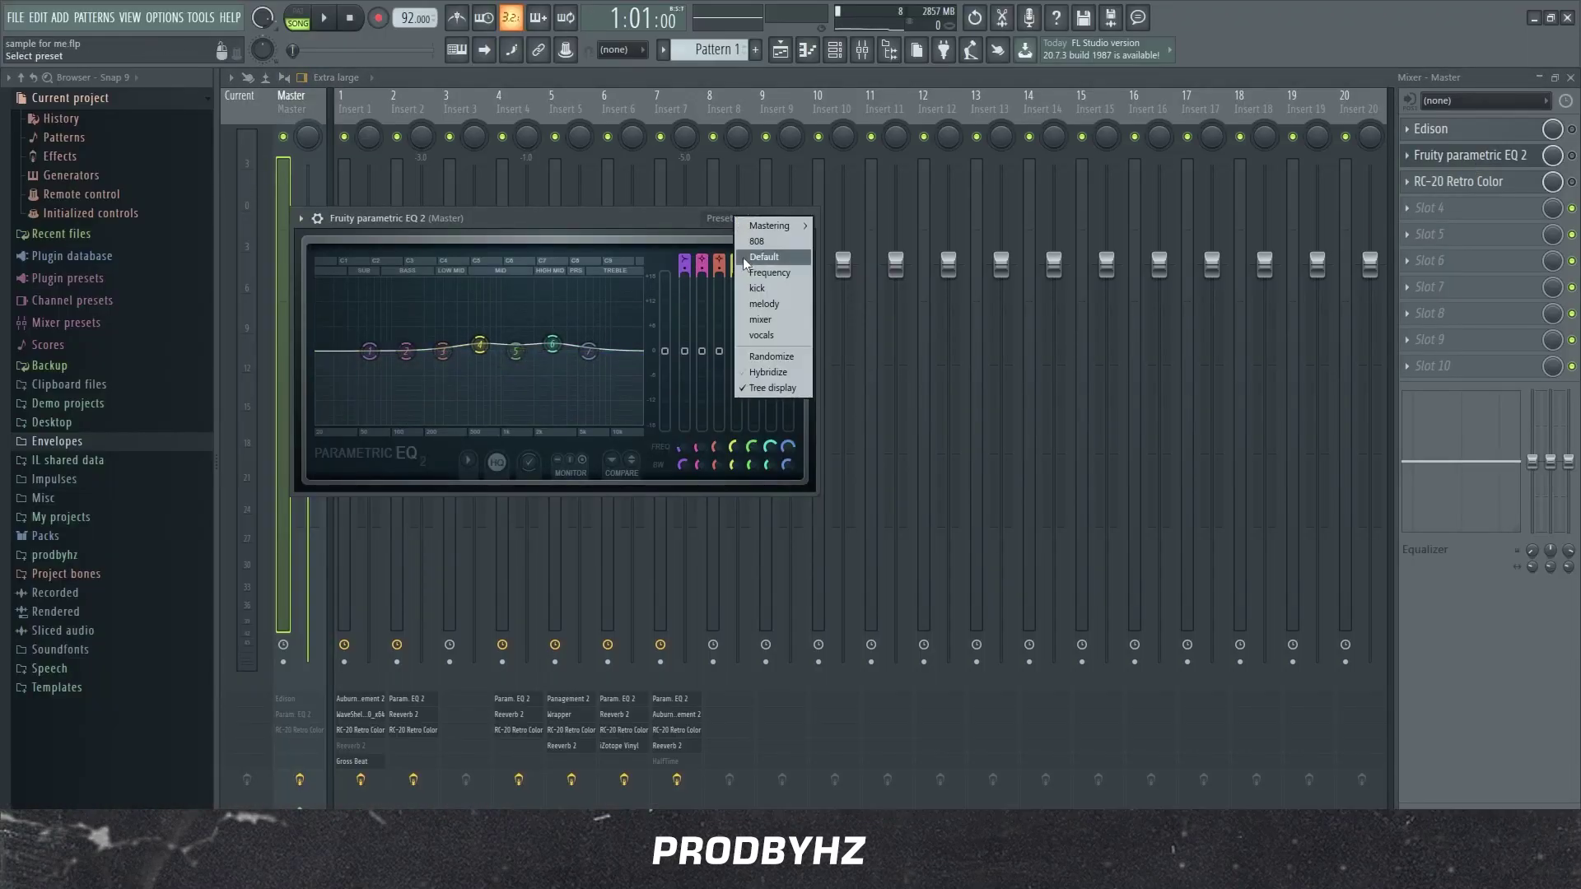
left_click(753, 262)
left_click(730, 218)
left_click(754, 284)
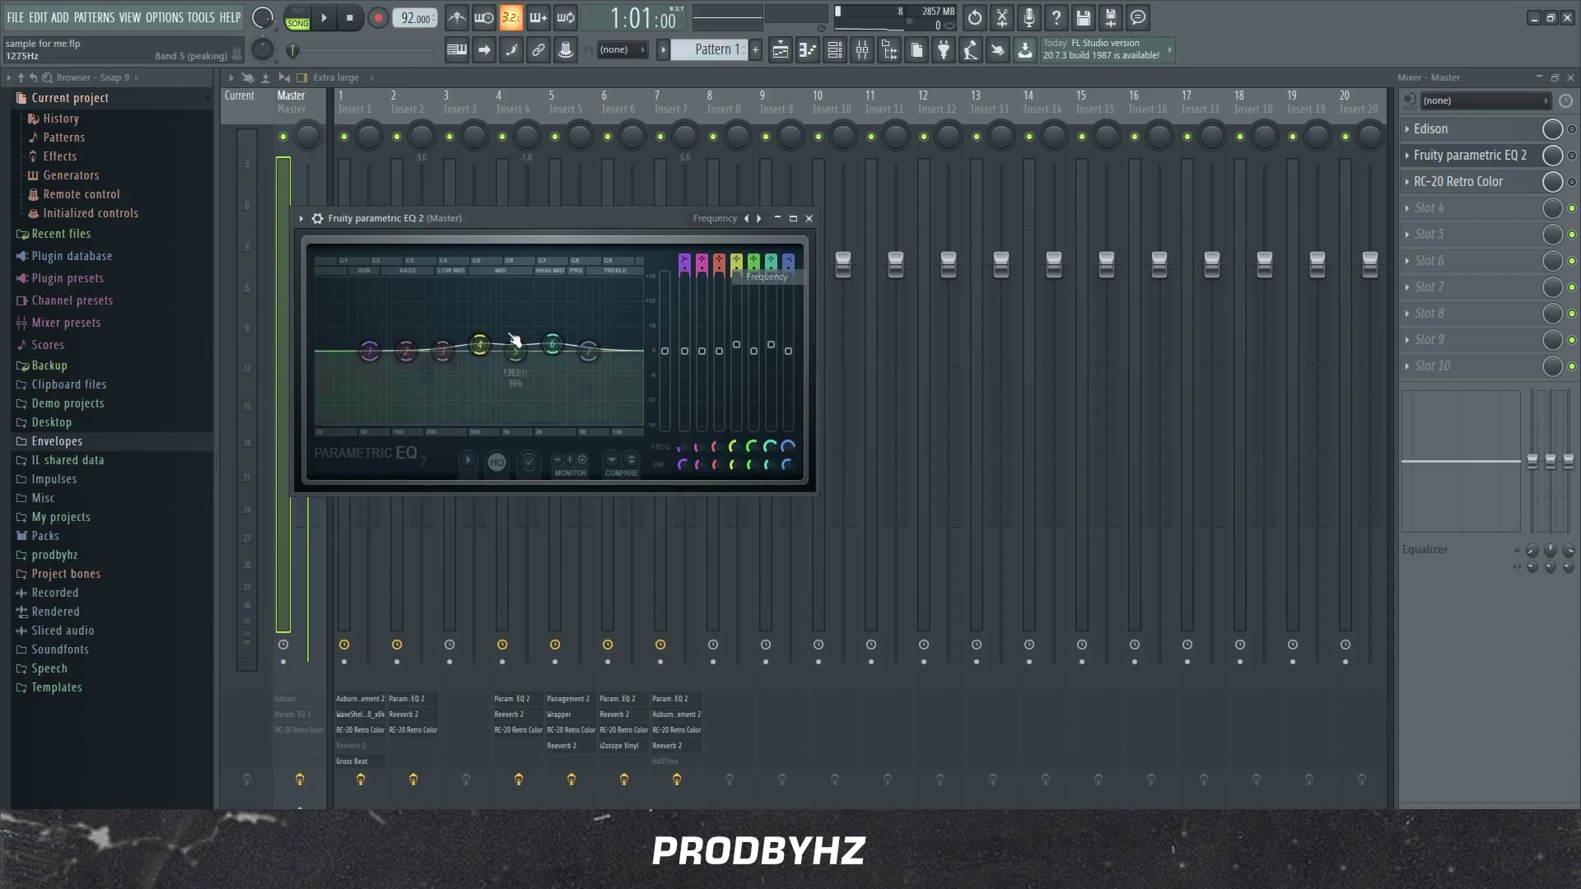
mouse_move(484, 346)
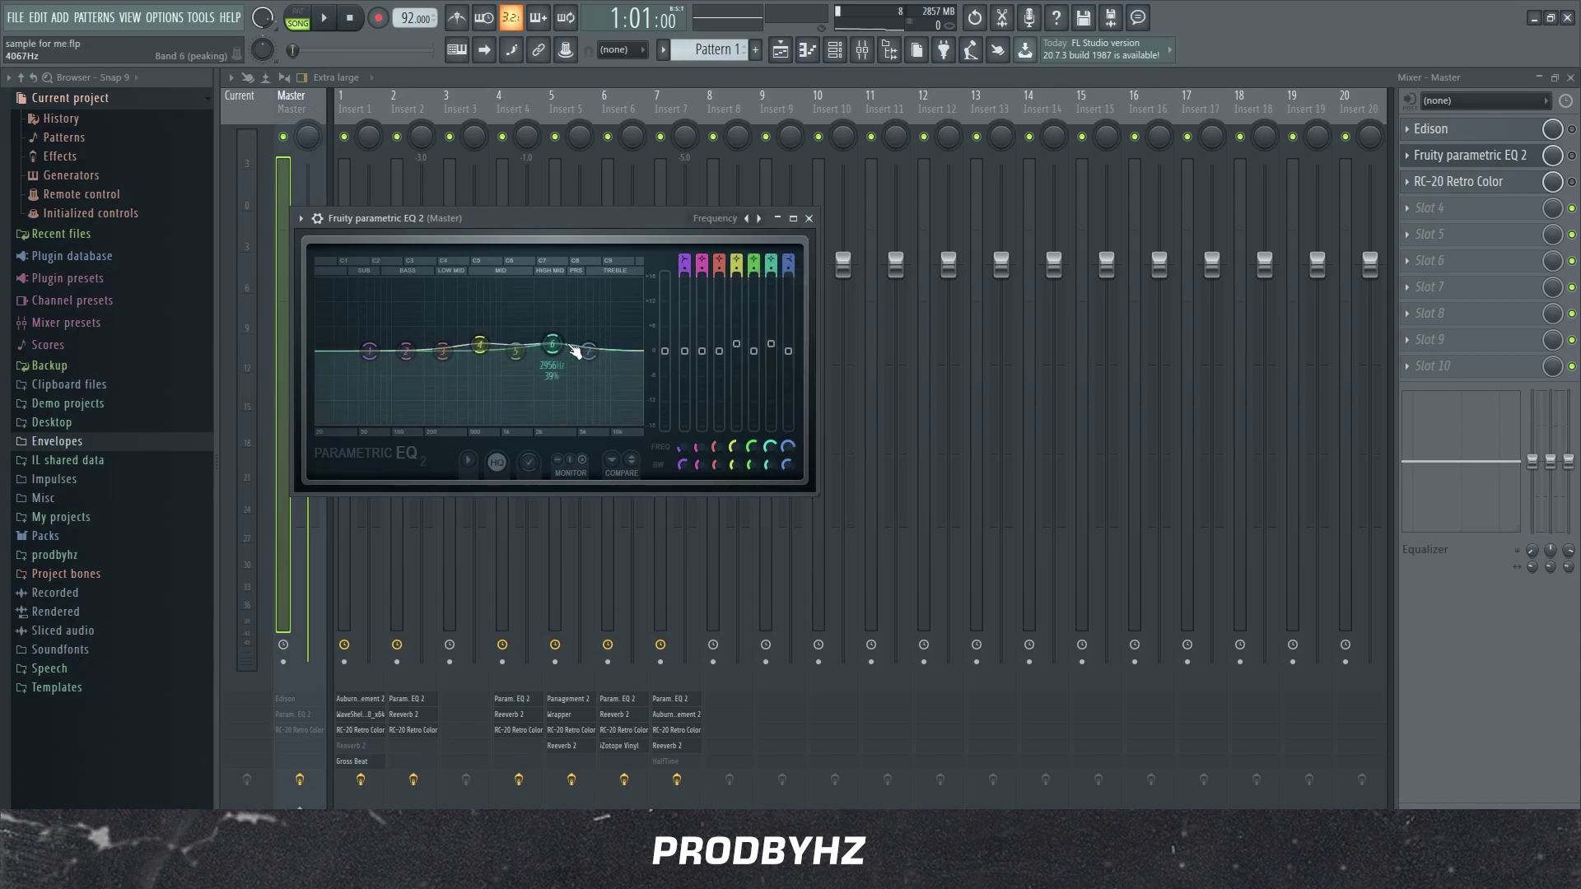
left_click(809, 219)
- Review the master RC-20 Retro Color effect, then return to the Playlist
left_click(1468, 183)
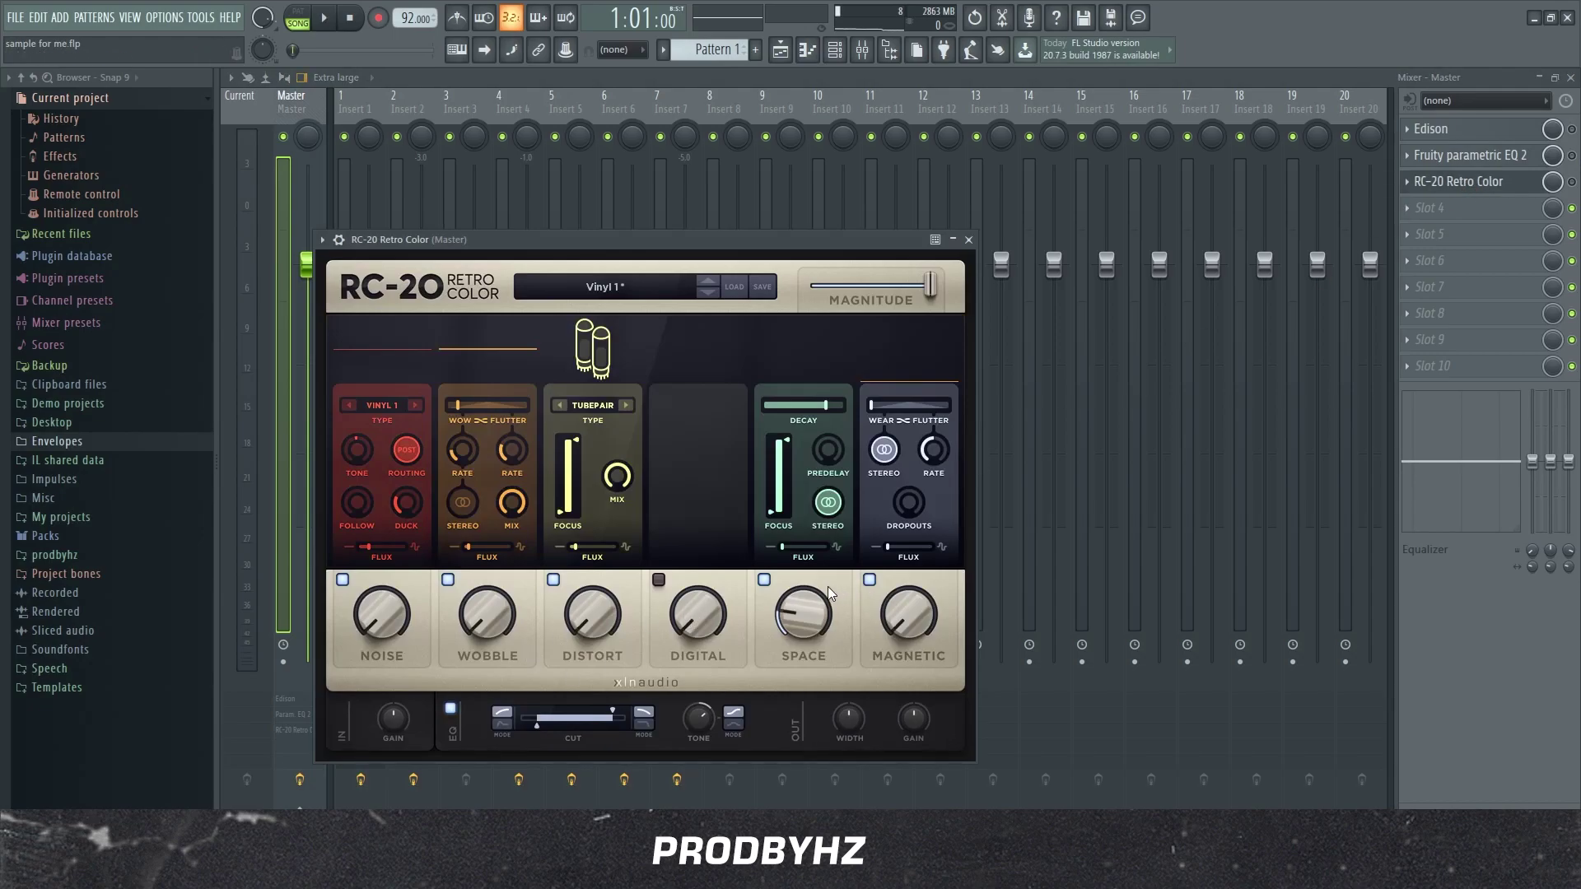
left_click(970, 240)
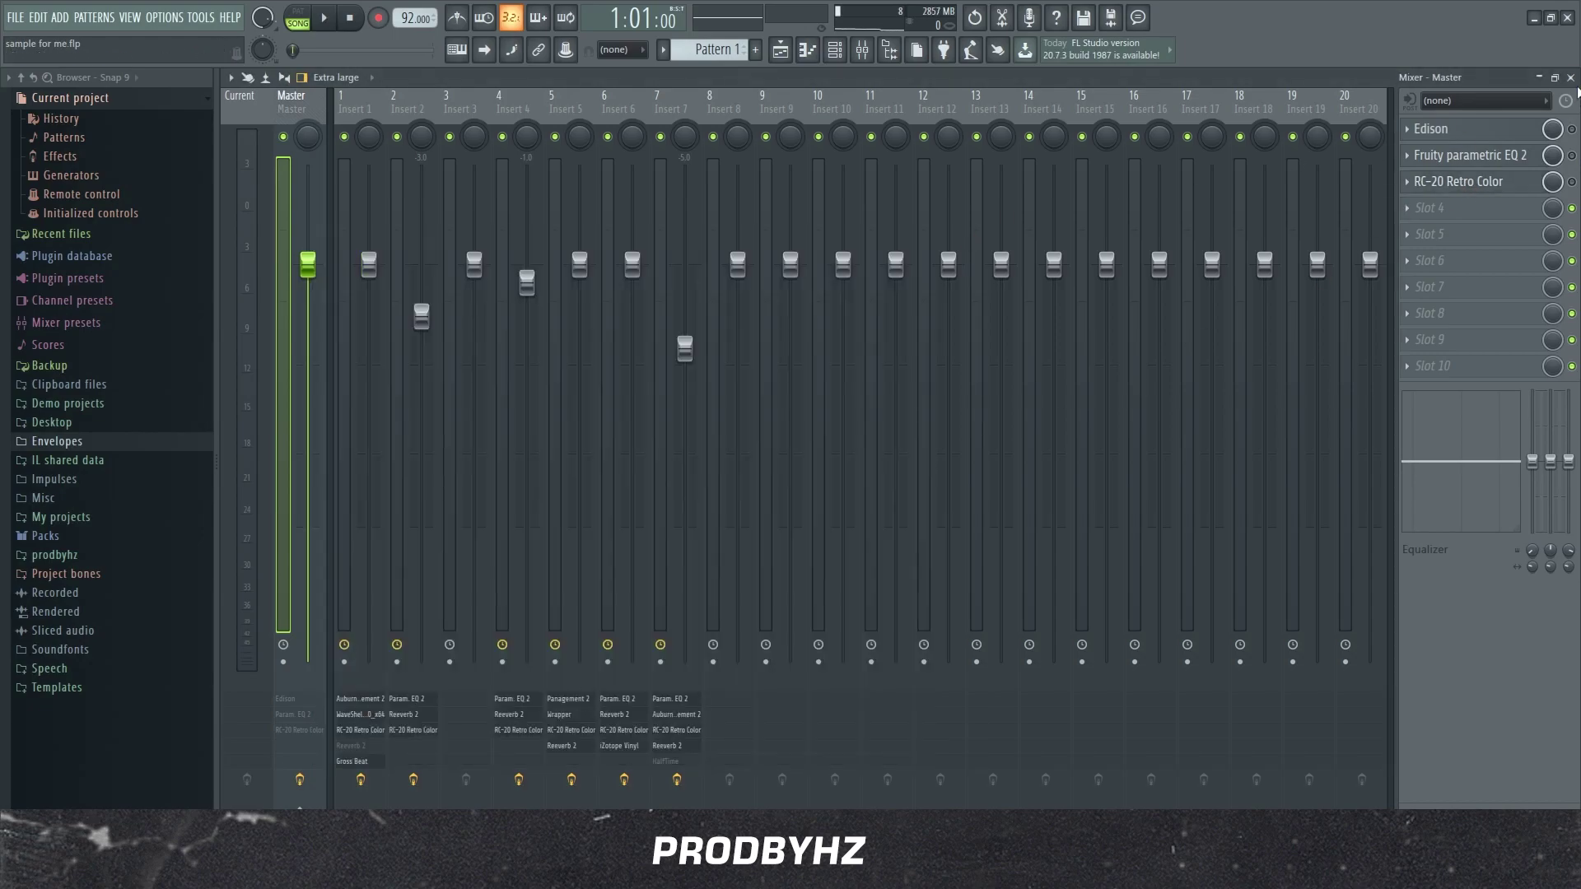
key("F5")
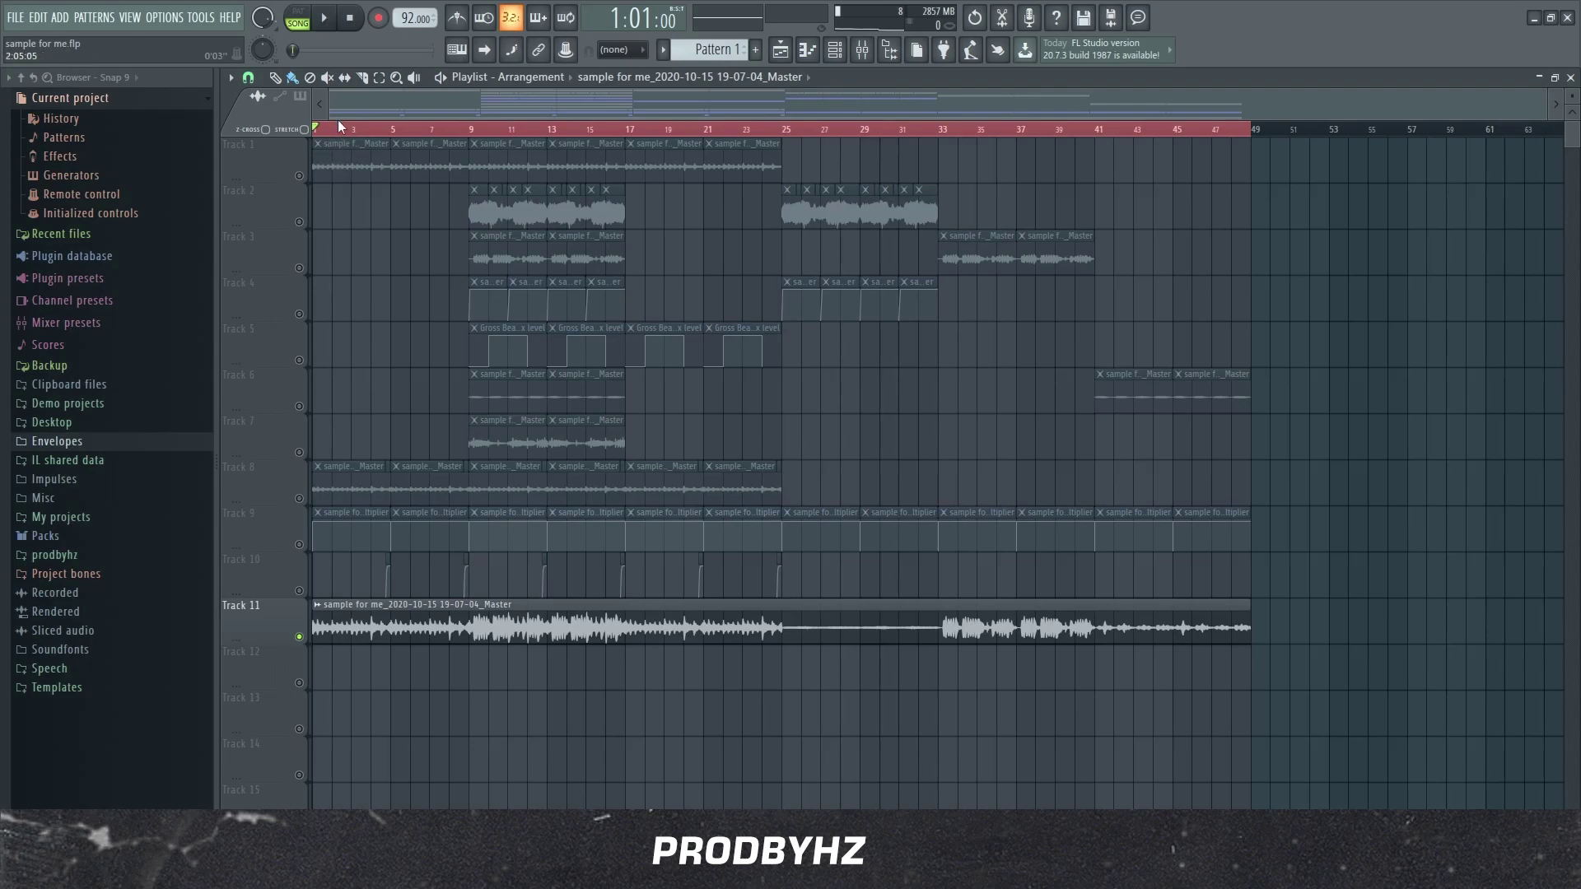